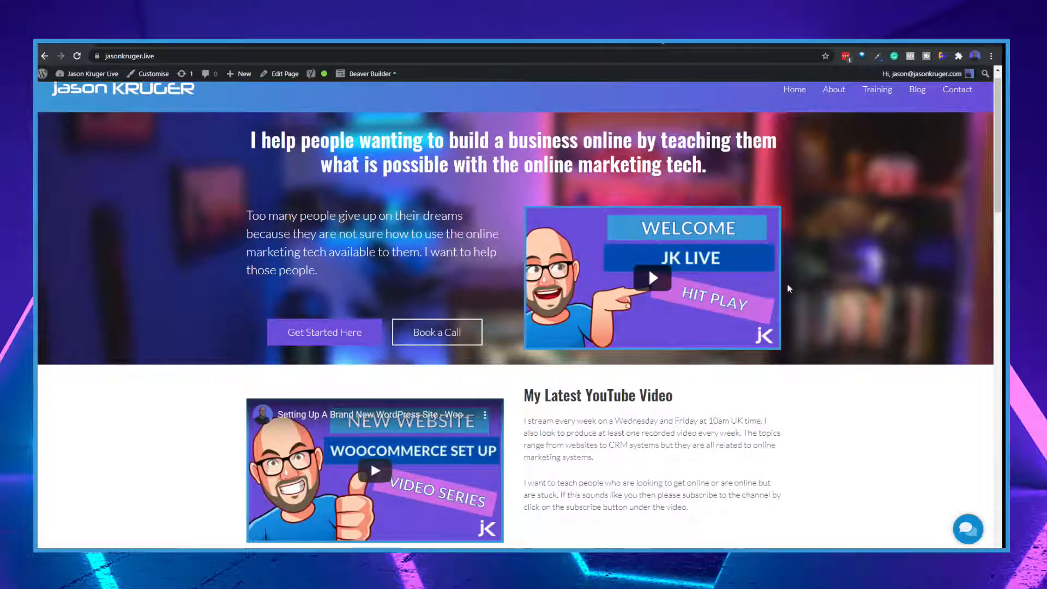
# Look through the sections of the website's homepage
pyautogui.scroll(-5, 761, 297)
pyautogui.scroll(-15, 762, 302)
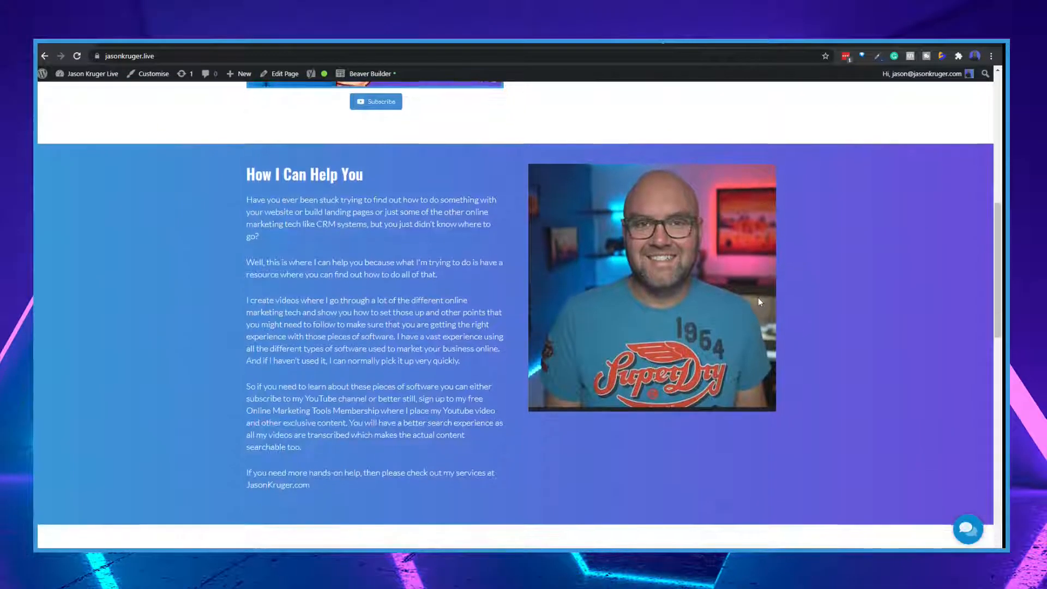
pyautogui.scroll(20, 770, 389)
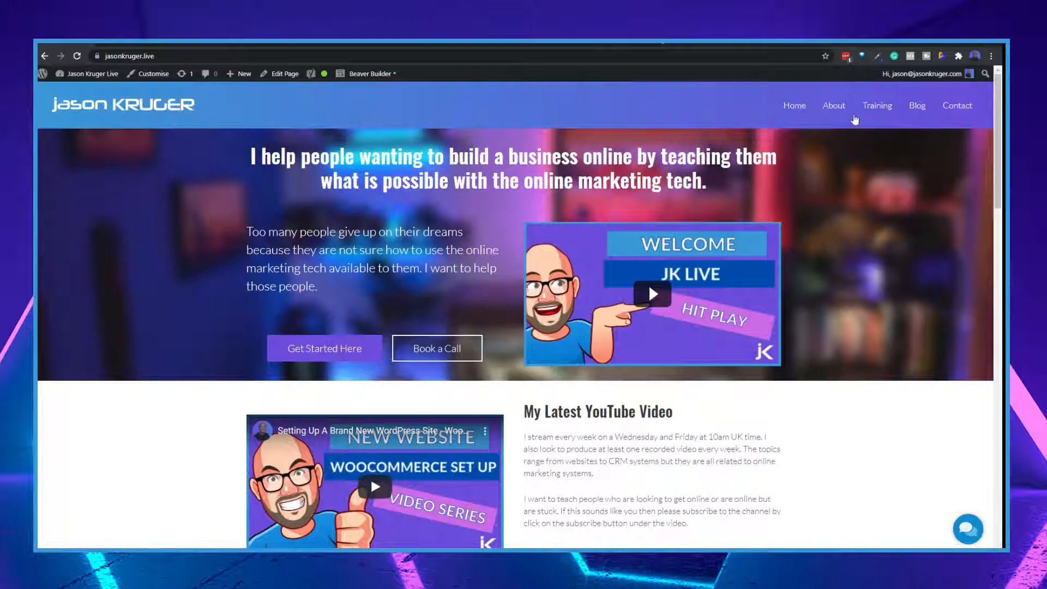
# Switch to the site's WordPress dashboard and open the WooCommerce home page
pyautogui.click(123, 43)
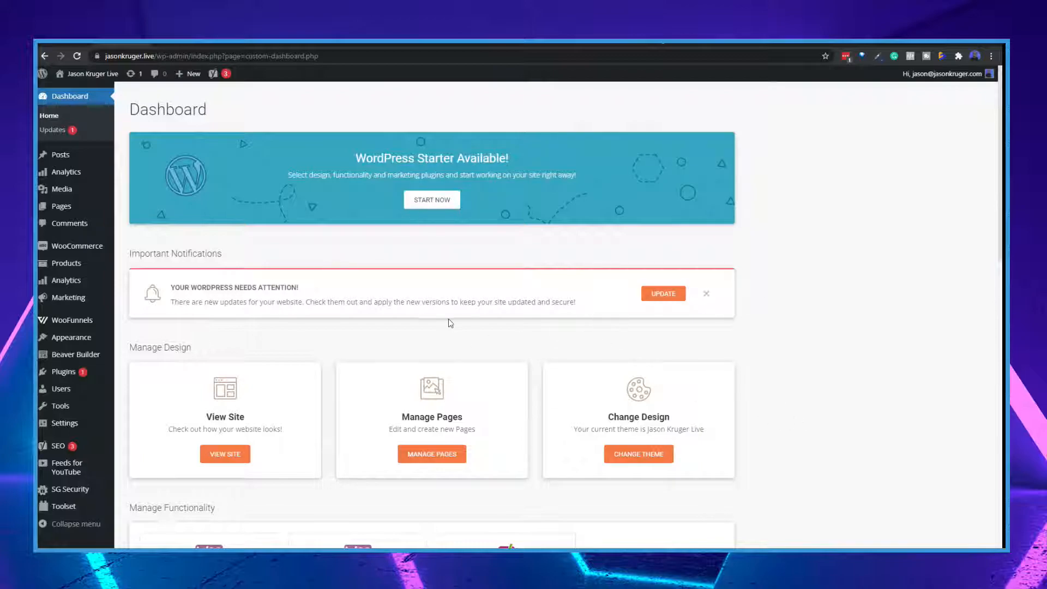
pyautogui.moveTo(64, 249)
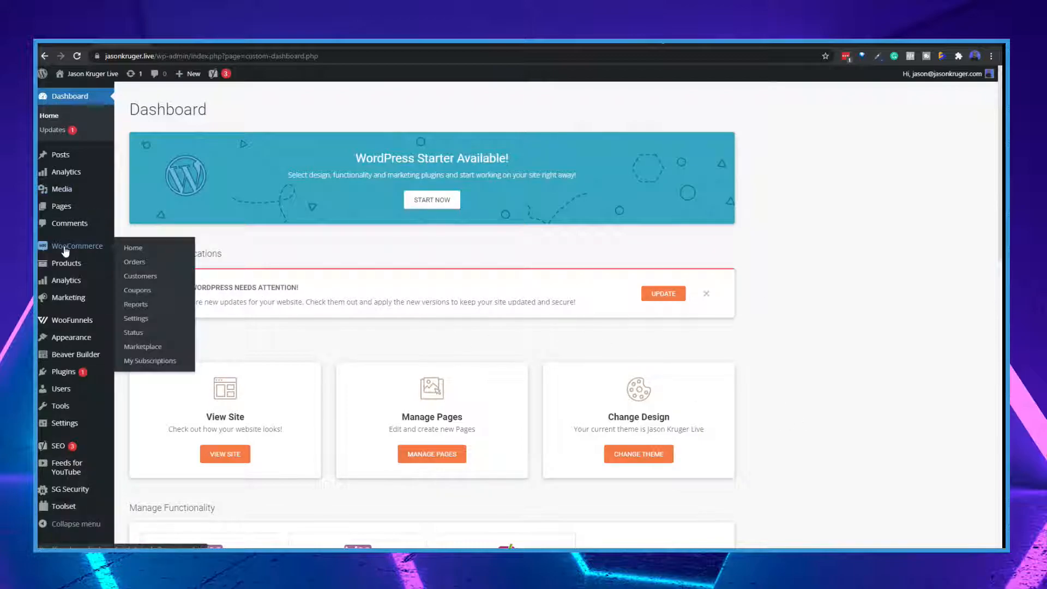
pyautogui.click(134, 249)
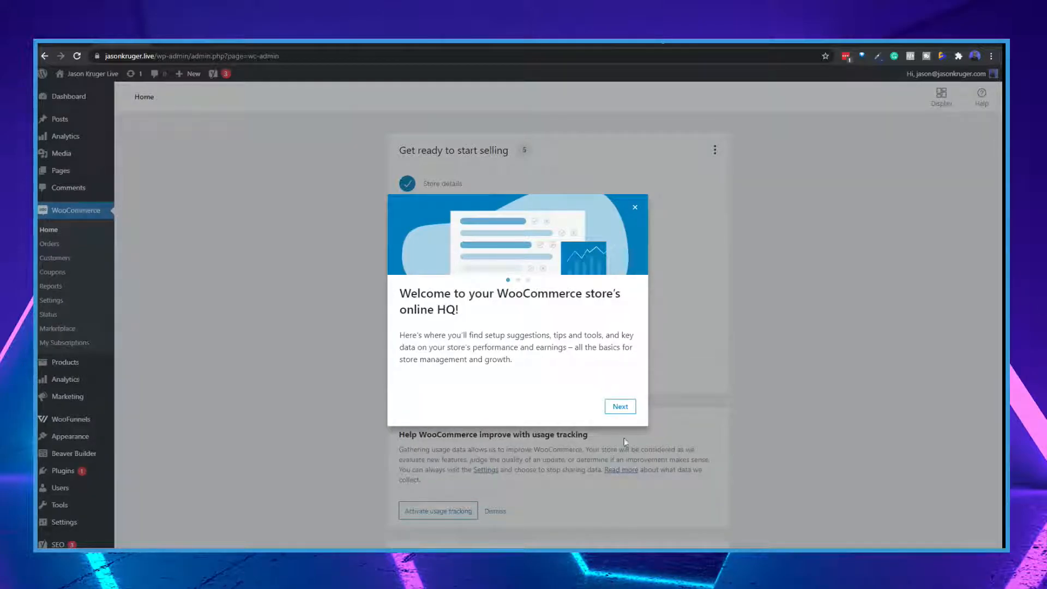
# Go through the WooCommerce welcome introduction to its end and review the store setup tasks and notices
pyautogui.click(622, 410)
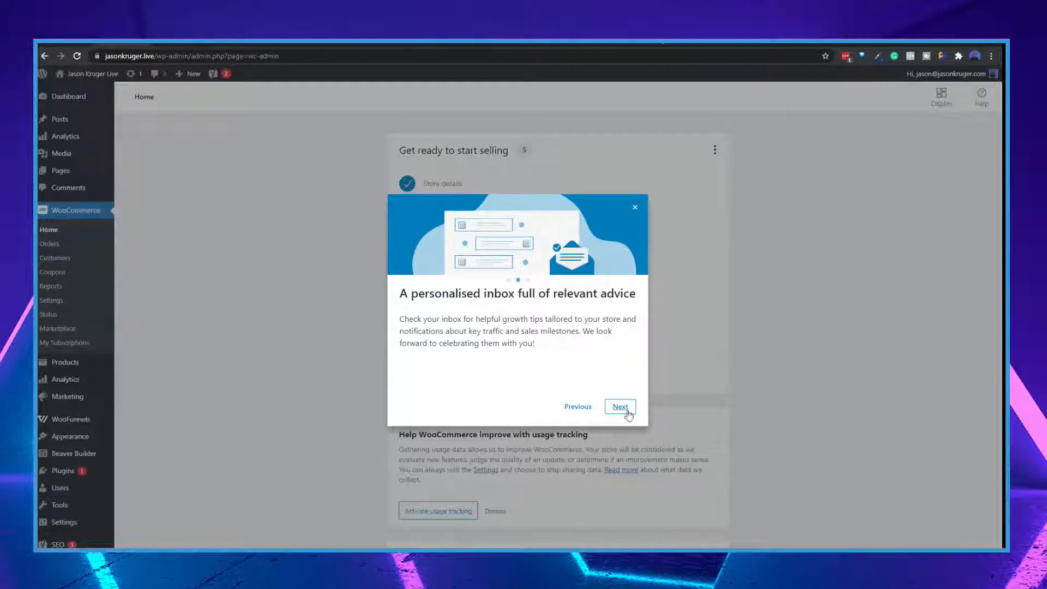
pyautogui.click(622, 411)
pyautogui.click(620, 413)
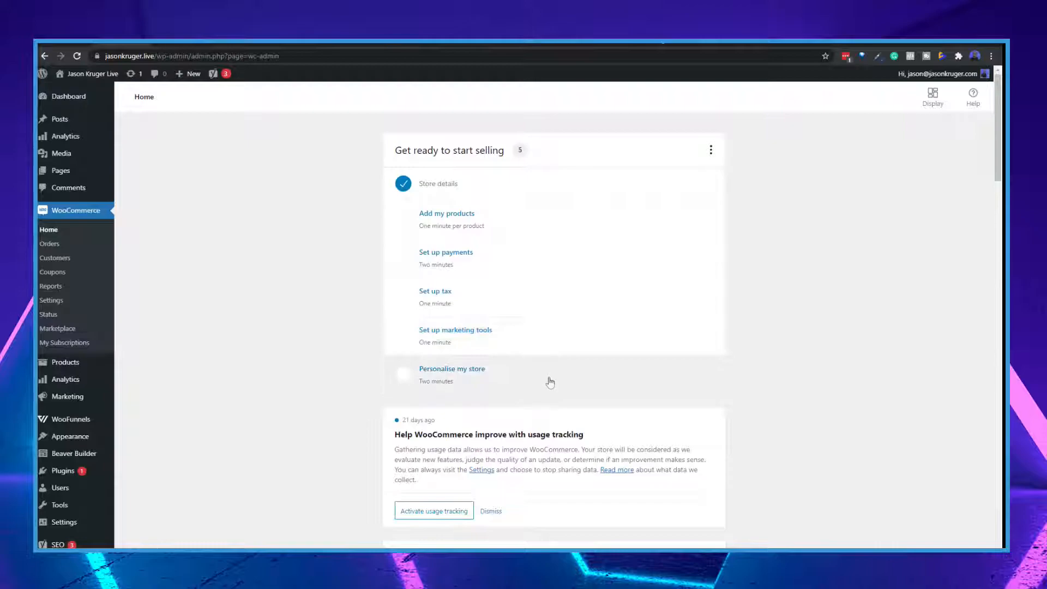
pyautogui.scroll(-2, 613, 374)
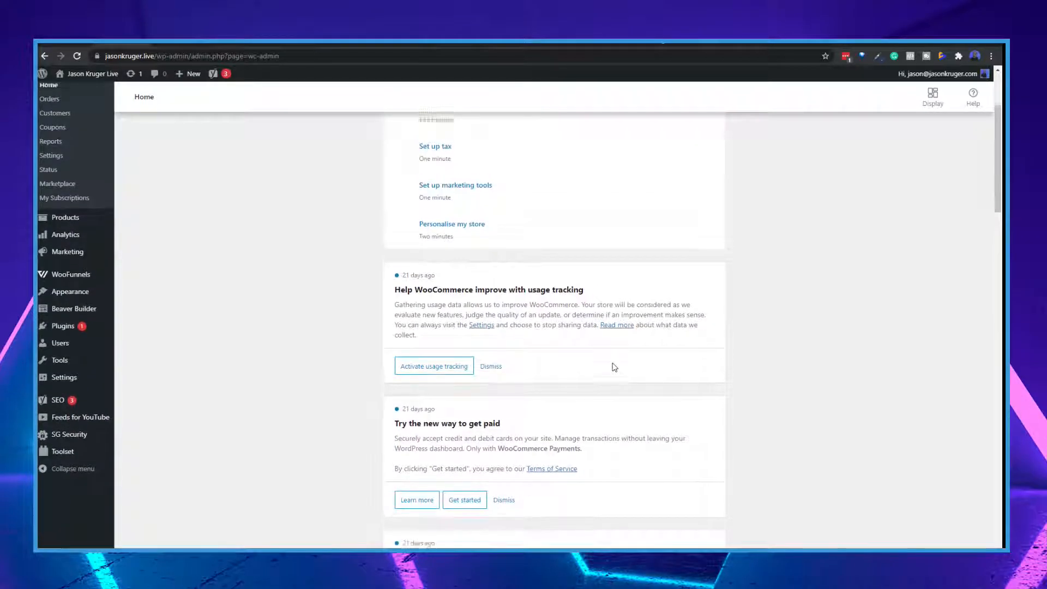
pyautogui.scroll(2, 615, 373)
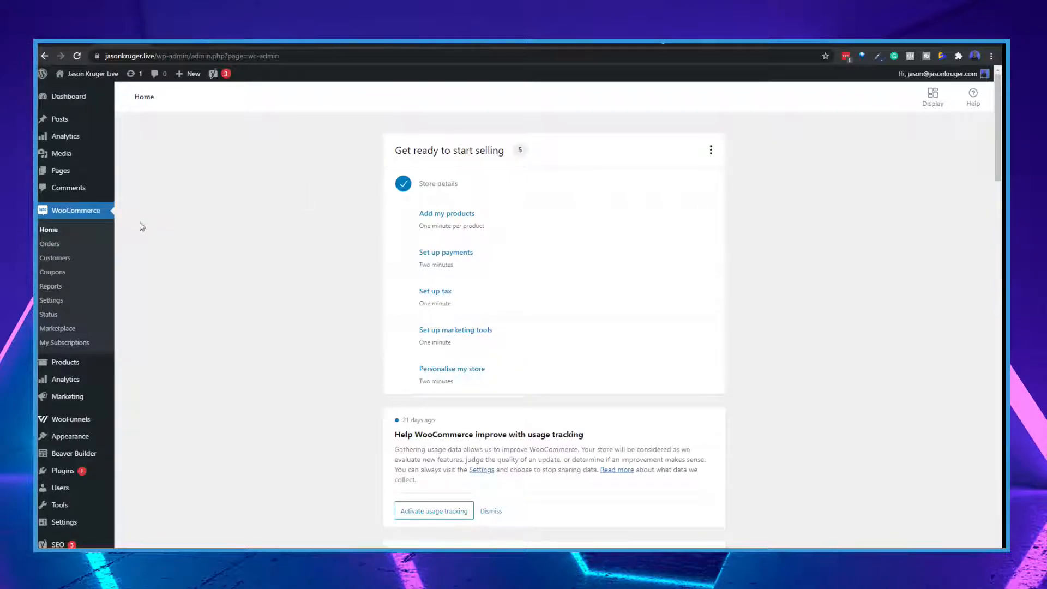
# Open the WooCommerce settings and review the store address and general options, including the default customer location choices
pyautogui.click(52, 301)
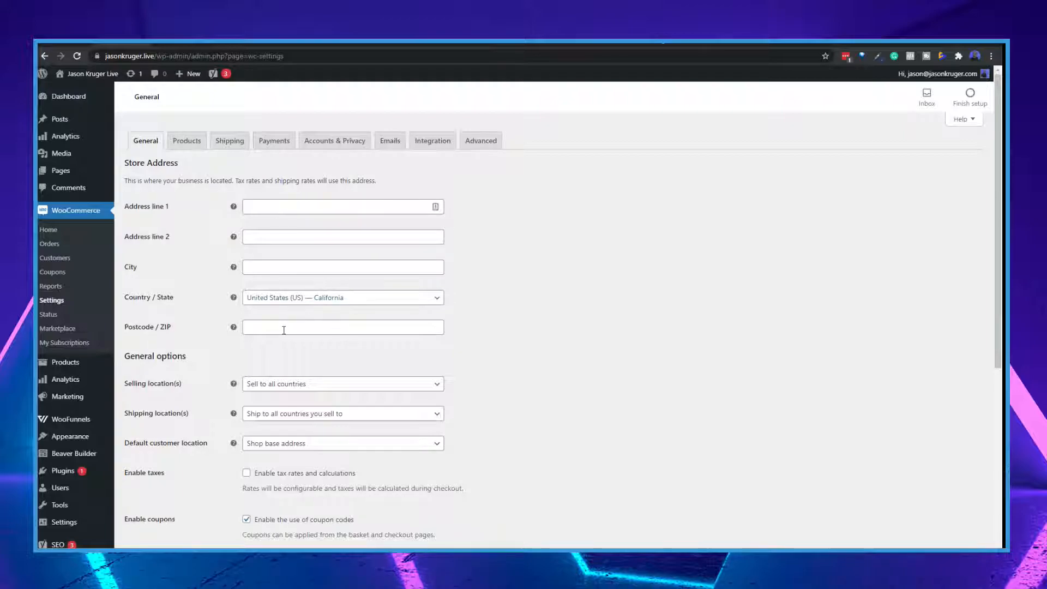
pyautogui.scroll(-1, 322, 325)
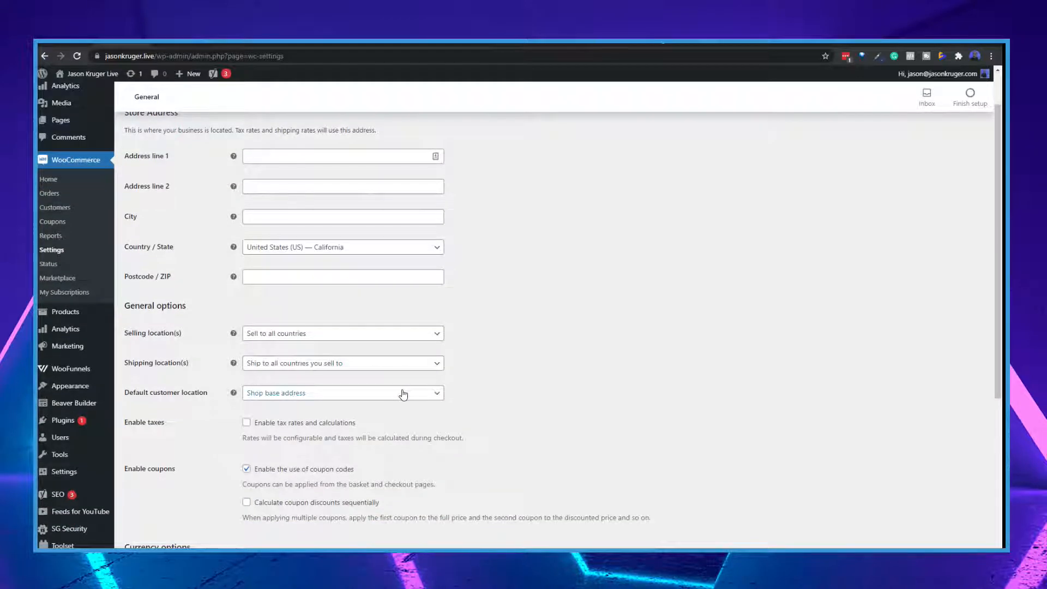
pyautogui.scroll(-2, 305, 397)
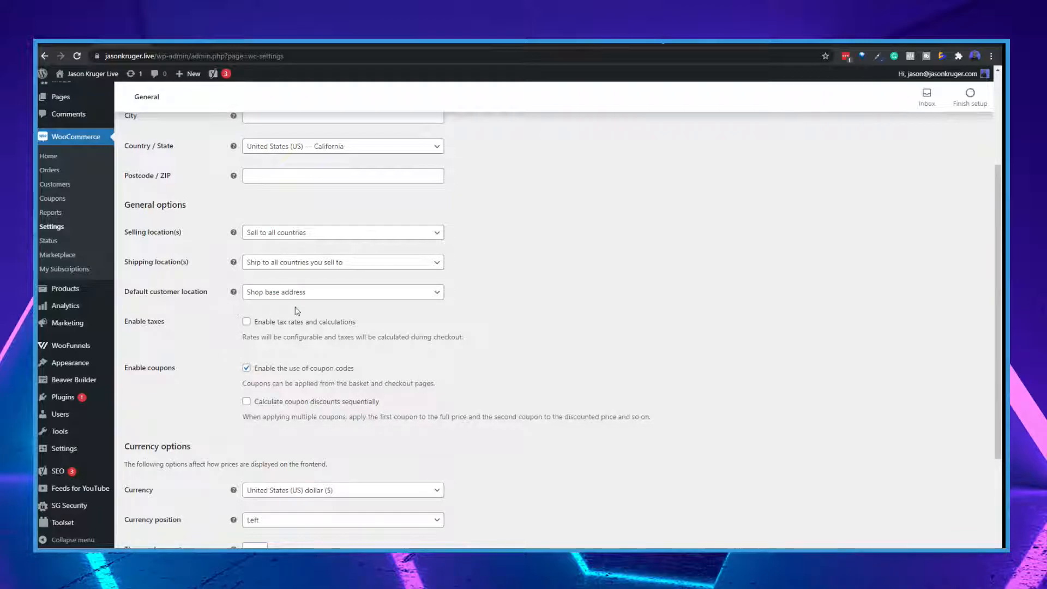
pyautogui.click(331, 295)
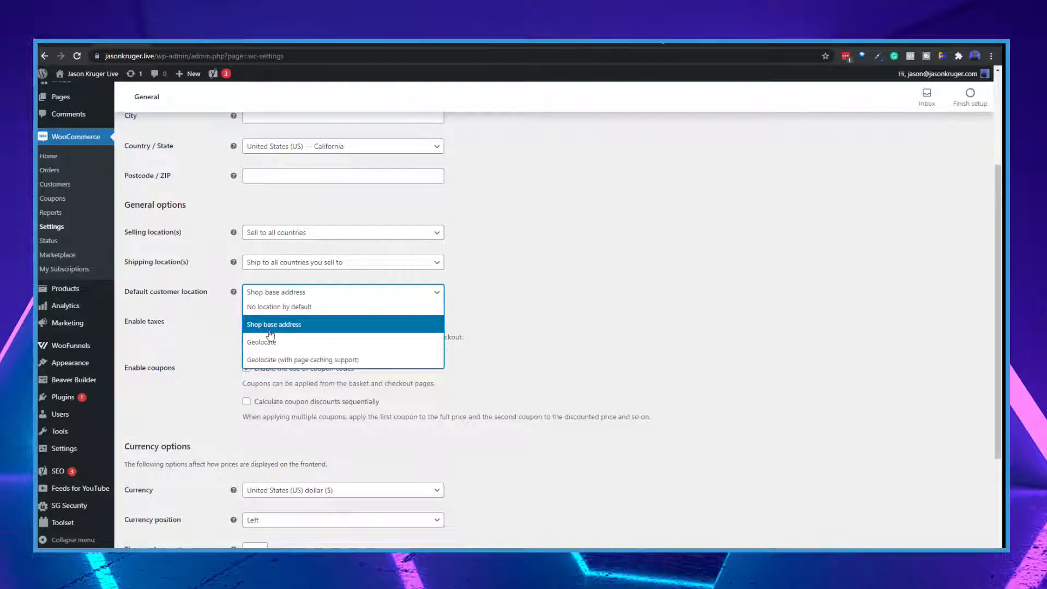
pyautogui.click(509, 273)
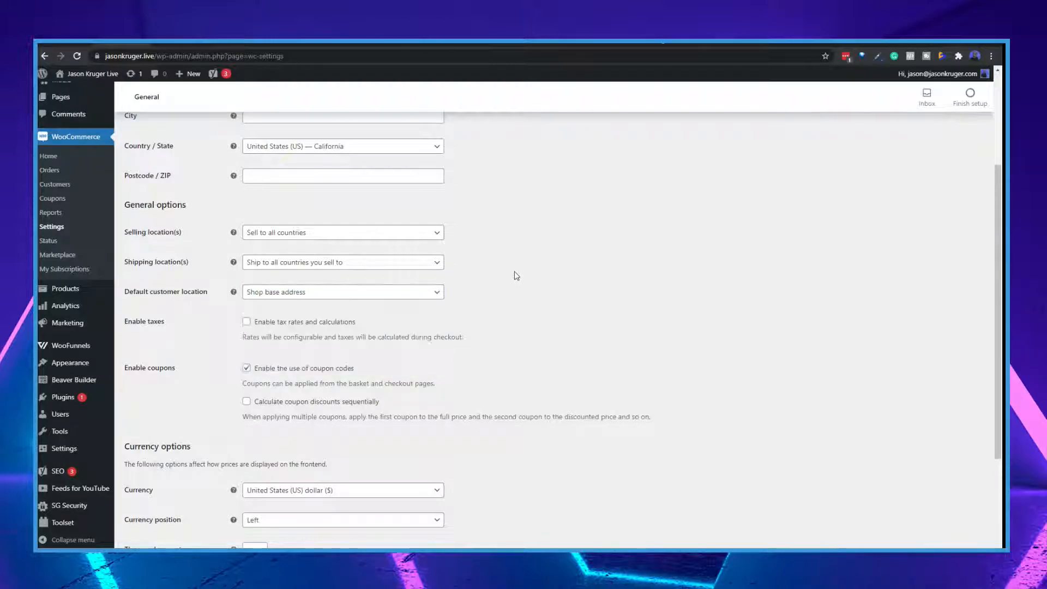
# Review the tax, coupon and currency options in the general store settings, including the list of currencies
pyautogui.scroll(-1, 555, 364)
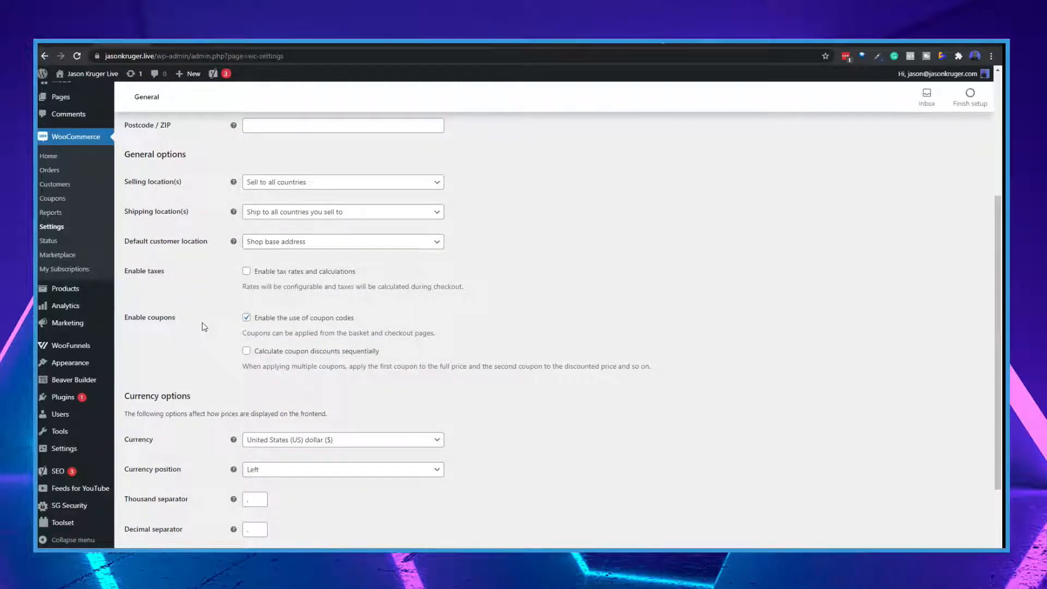
pyautogui.scroll(-2, 210, 349)
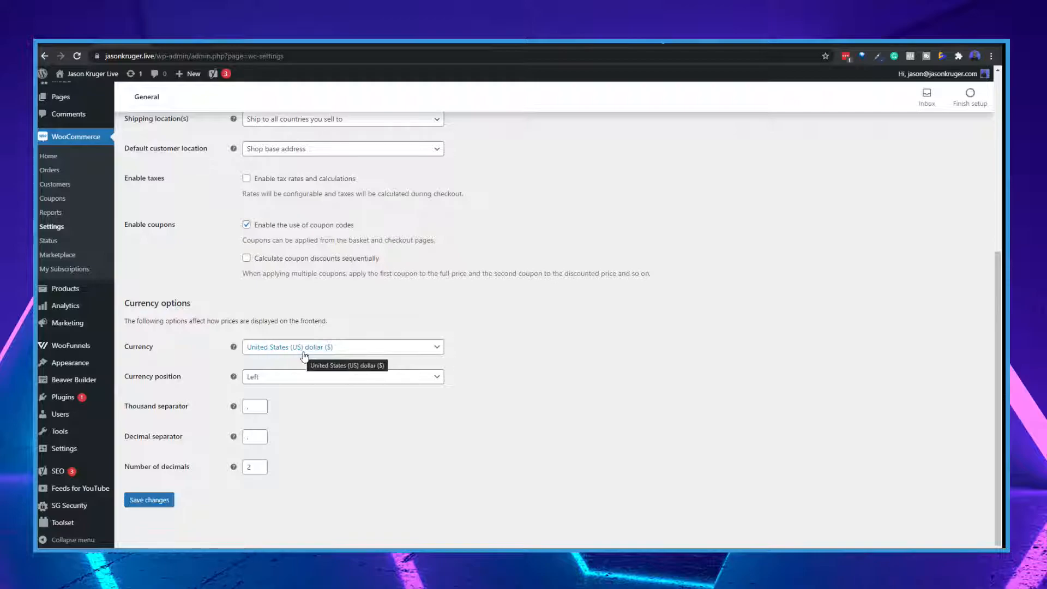
pyautogui.click(354, 353)
pyautogui.click(620, 413)
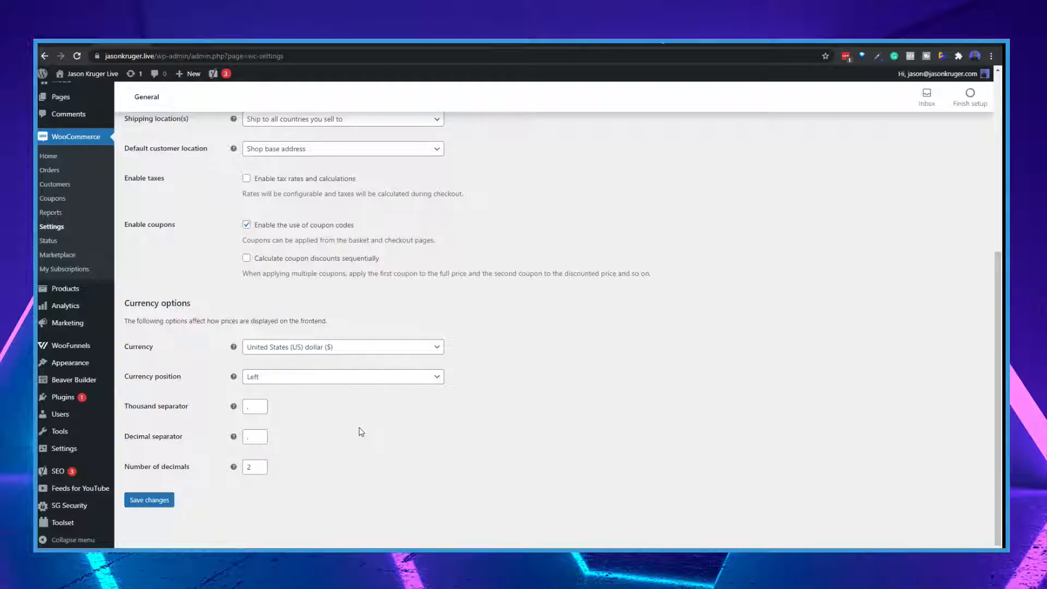
# Review the general product settings, including the shop page choices, measurement units, reviews and ratings
pyautogui.scroll(5, 359, 427)
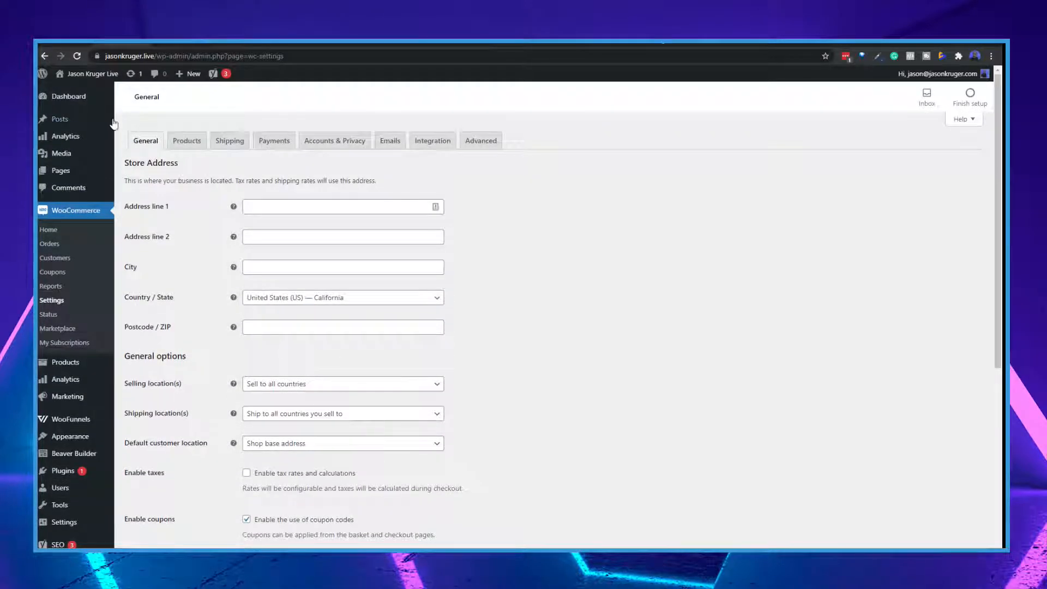
pyautogui.click(188, 142)
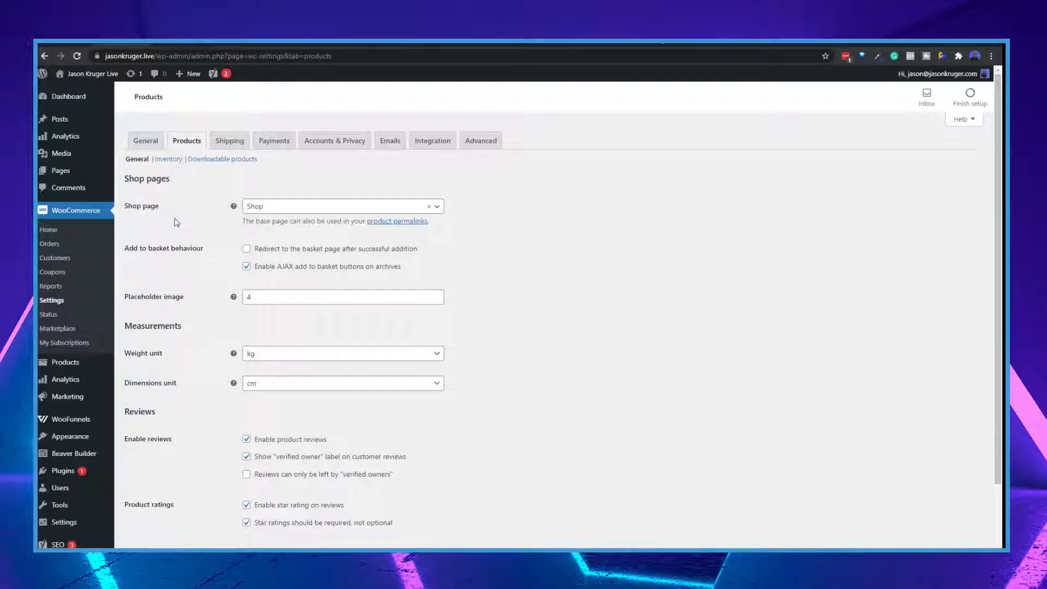
pyautogui.click(437, 207)
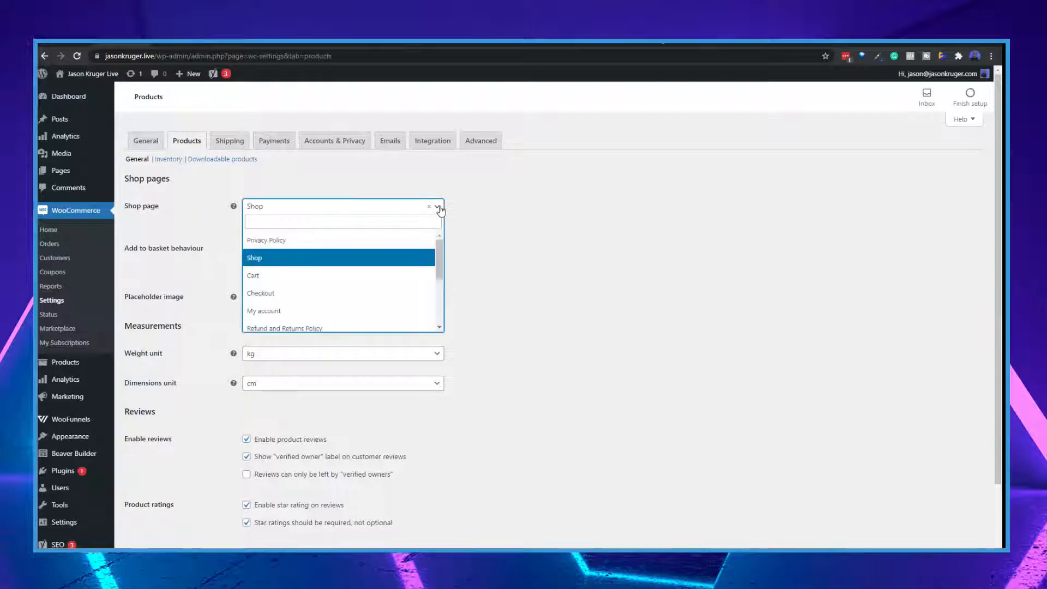
pyautogui.click(529, 271)
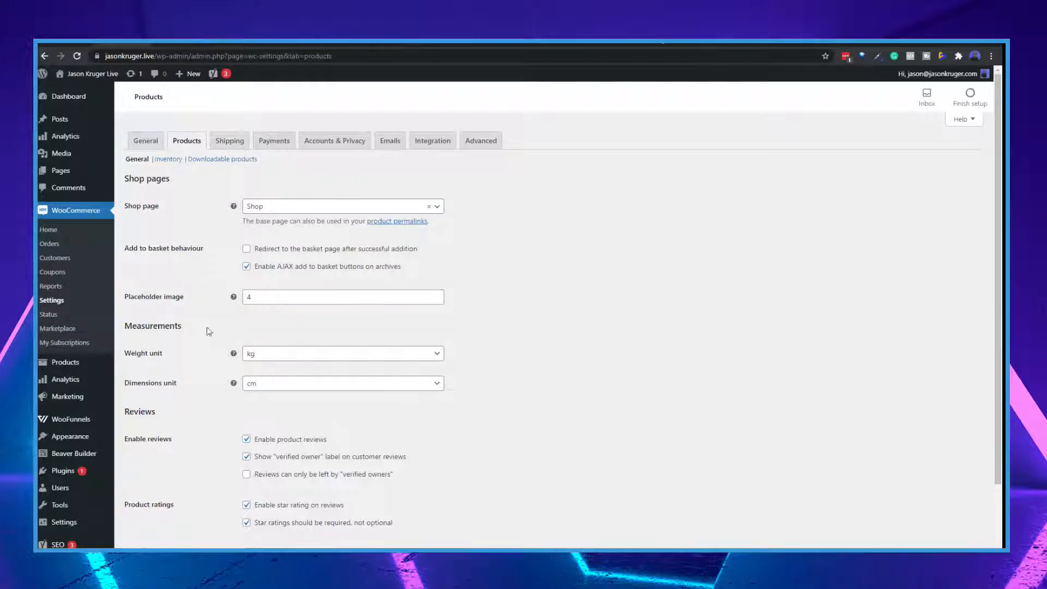
pyautogui.scroll(-2, 262, 324)
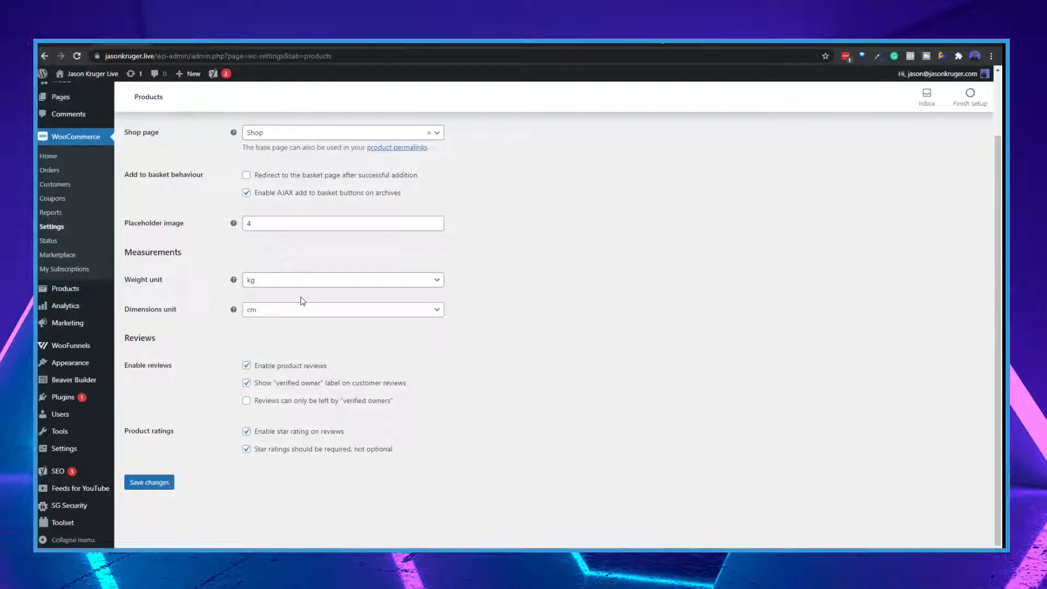
pyautogui.scroll(2, 300, 300)
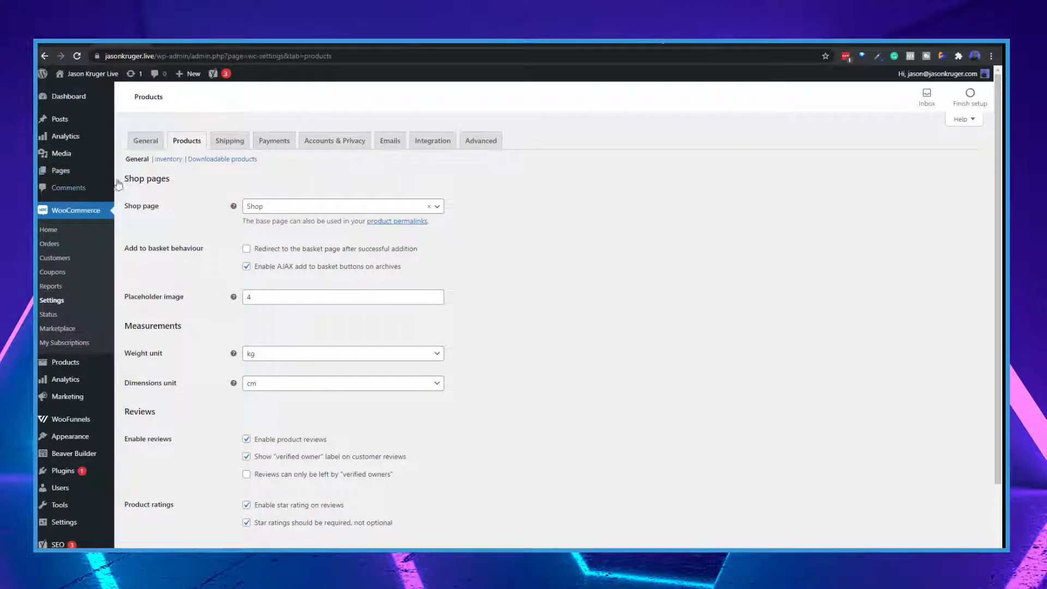
# Review the inventory and downloadable products settings, including the available file download methods
pyautogui.click(169, 161)
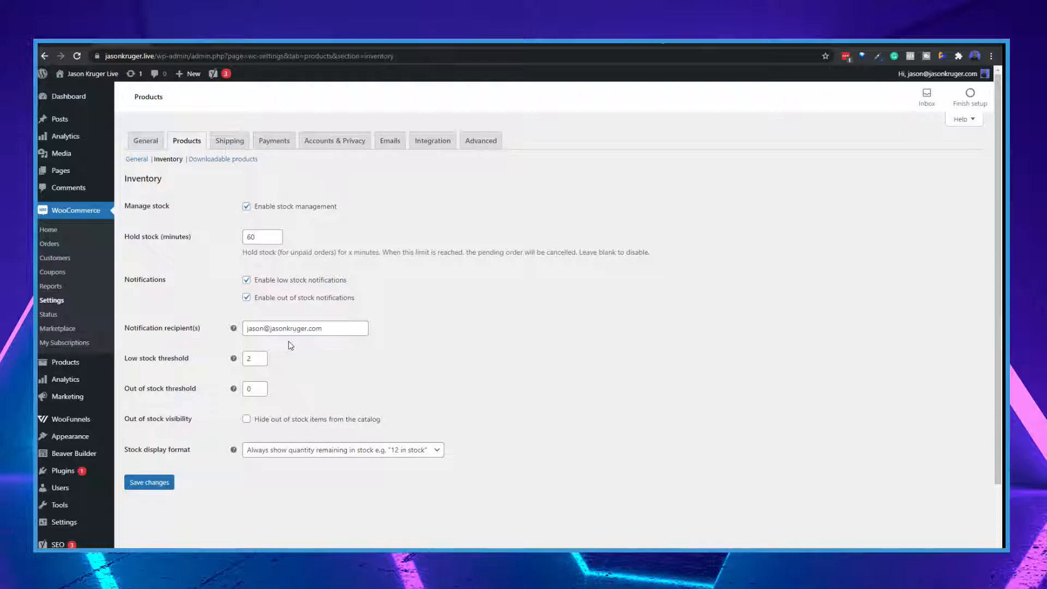
pyautogui.click(240, 159)
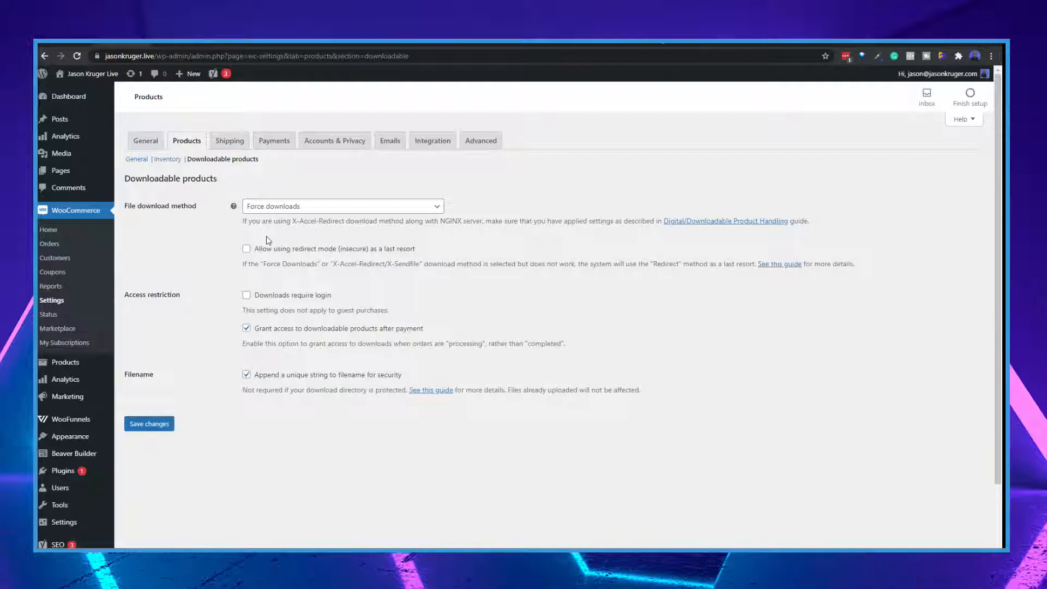
pyautogui.click(335, 207)
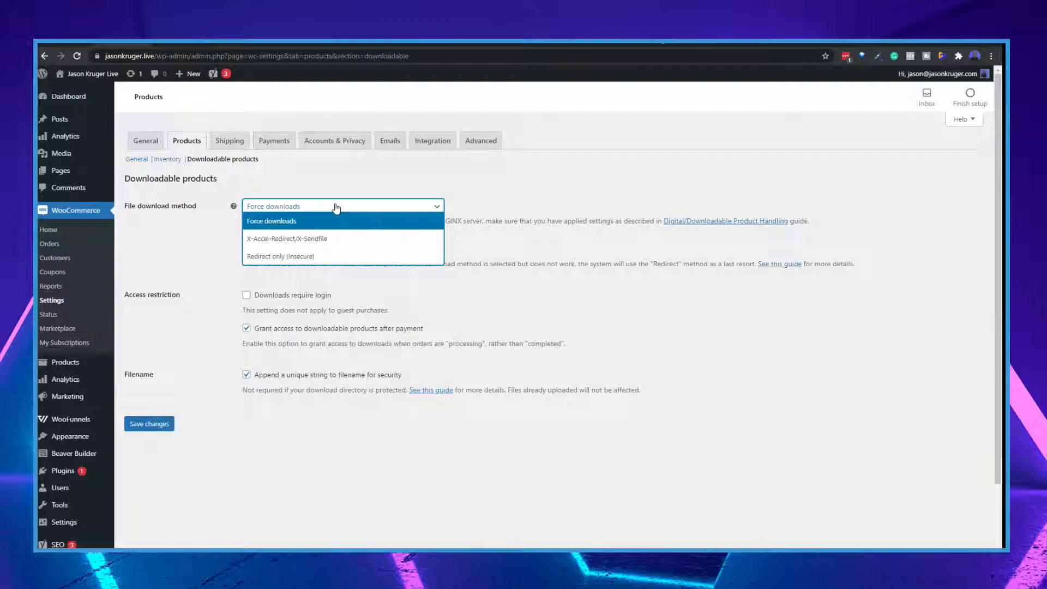
pyautogui.click(512, 197)
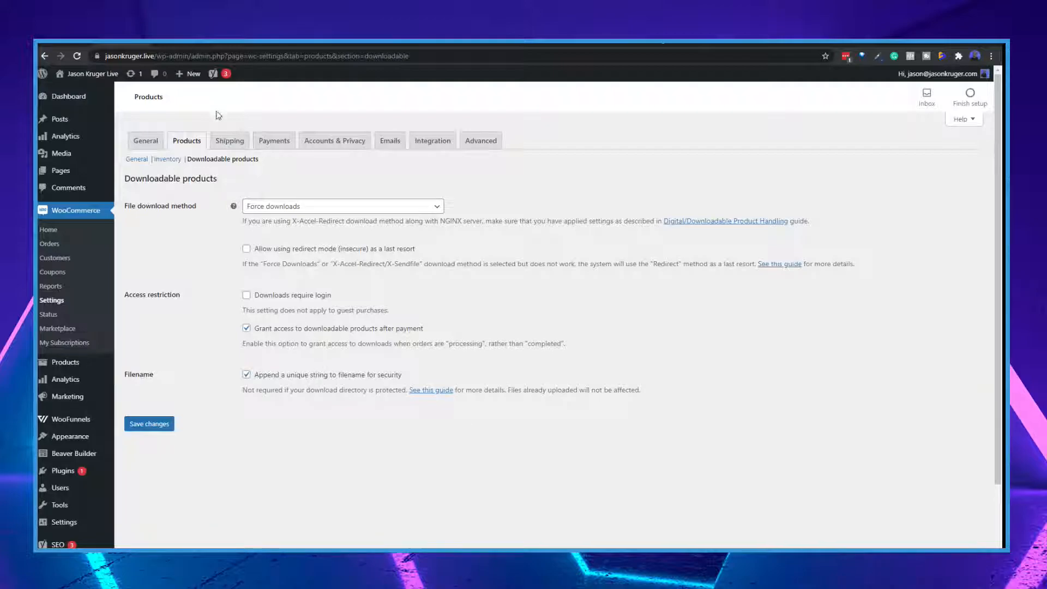
# Review the shipping zones information and the shipping classes in the shipping settings
pyautogui.click(238, 142)
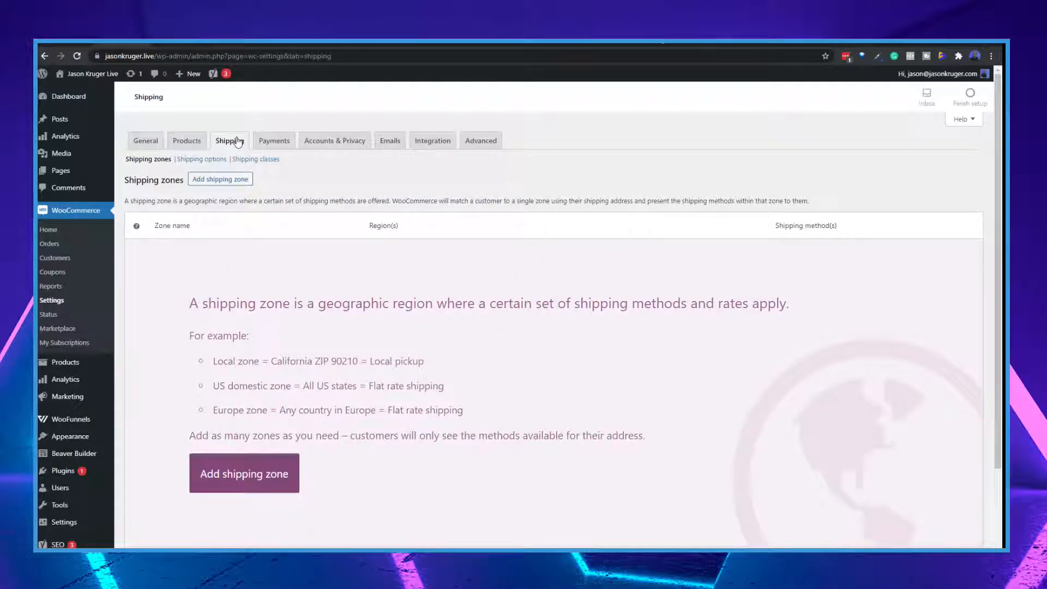
pyautogui.scroll(-2, 371, 331)
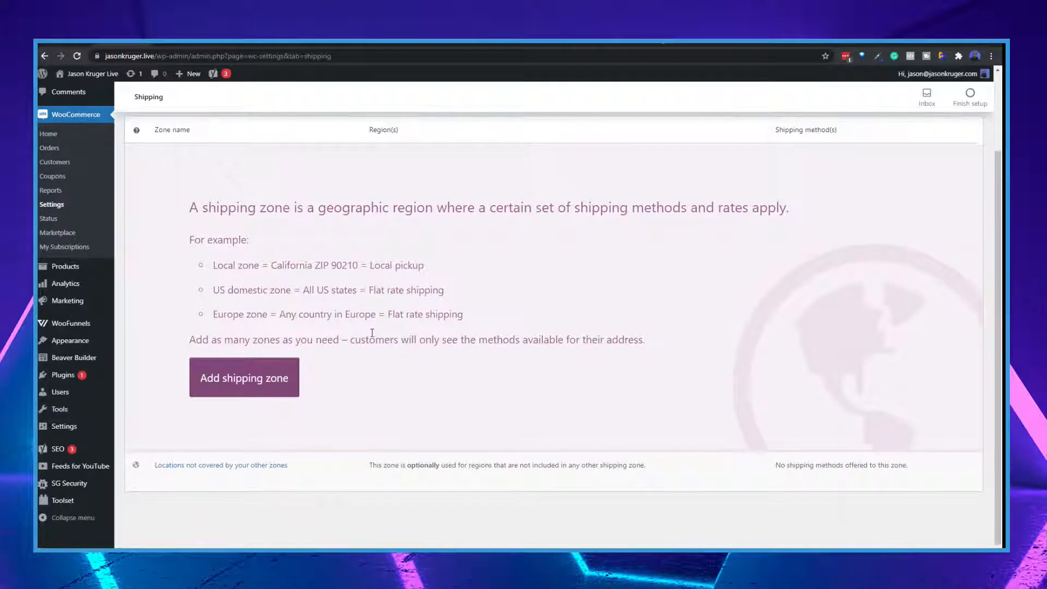
pyautogui.scroll(1, 372, 331)
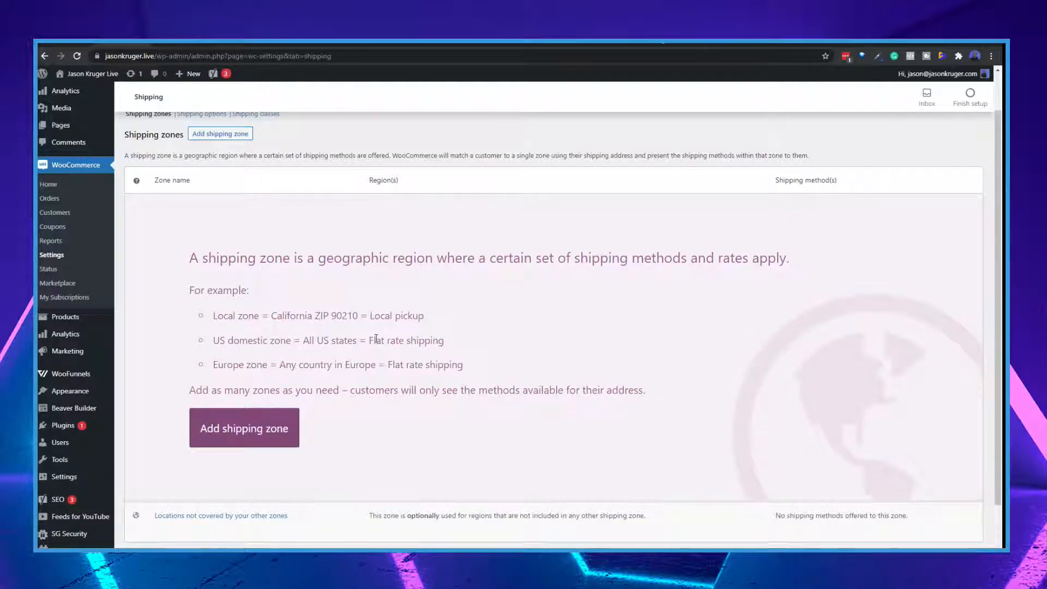
pyautogui.scroll(1, 376, 339)
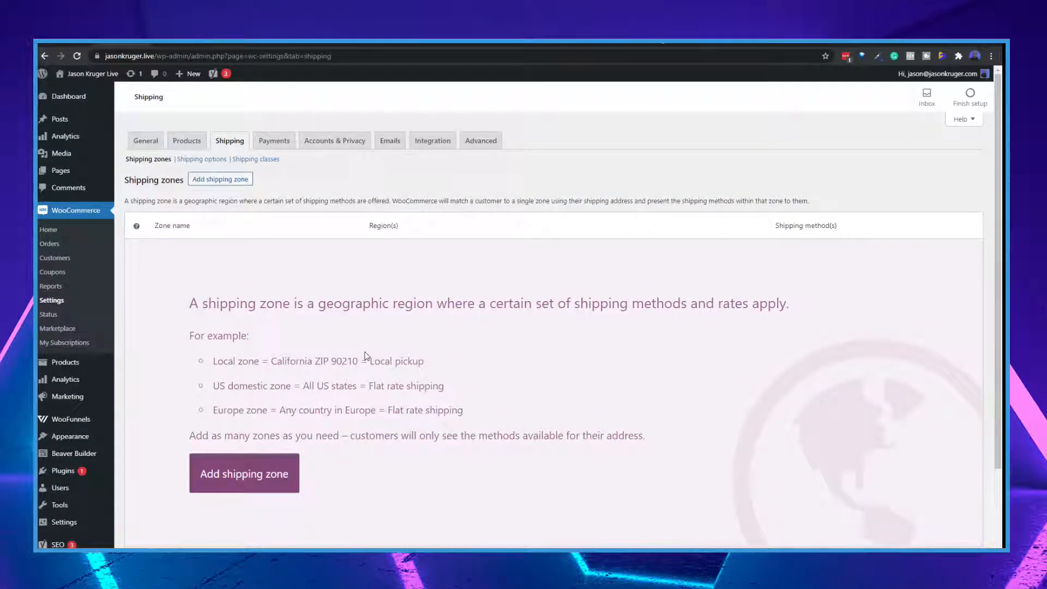
pyautogui.click(260, 164)
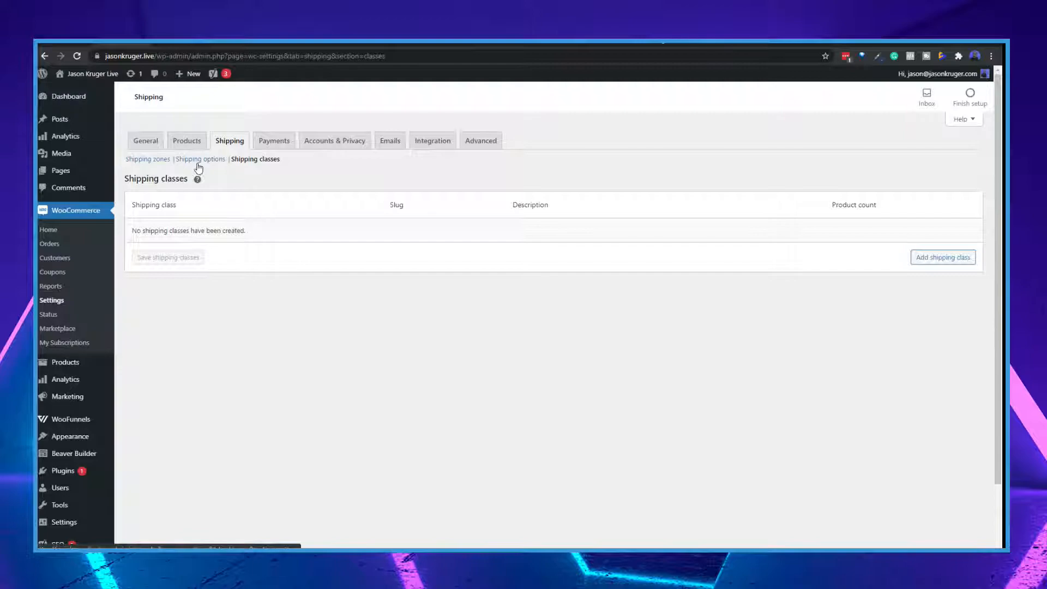
# Start a new shipping zone named UK and view the regions that can be assigned to it
pyautogui.click(160, 163)
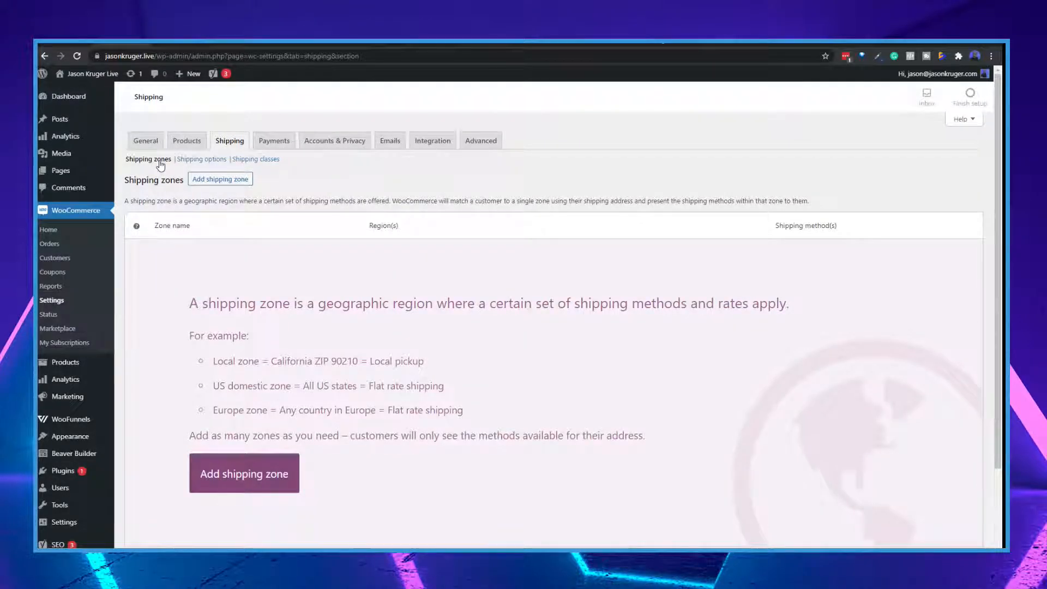
pyautogui.scroll(-1, 410, 386)
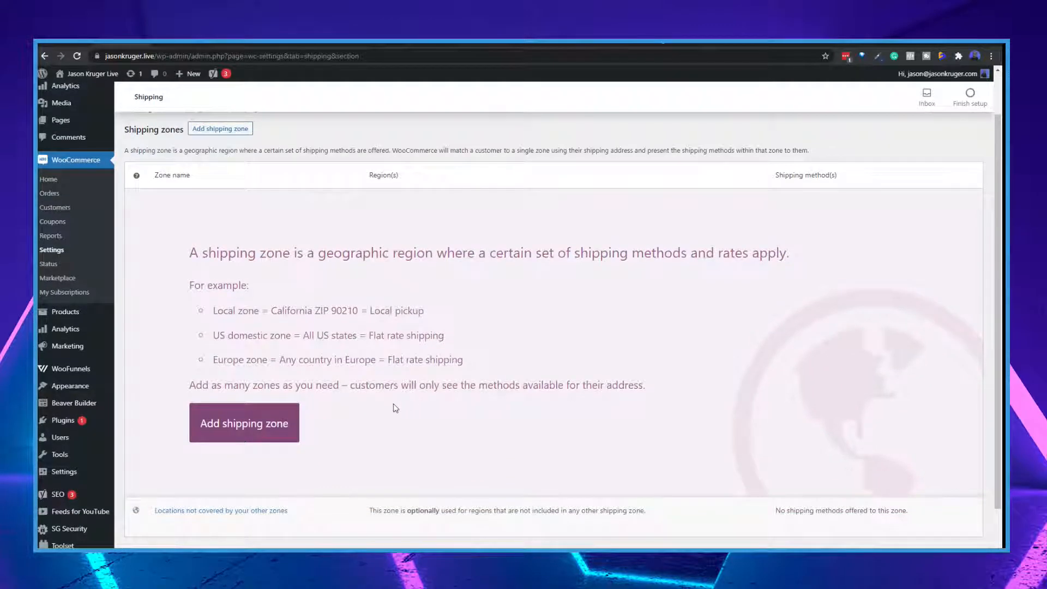
pyautogui.click(267, 439)
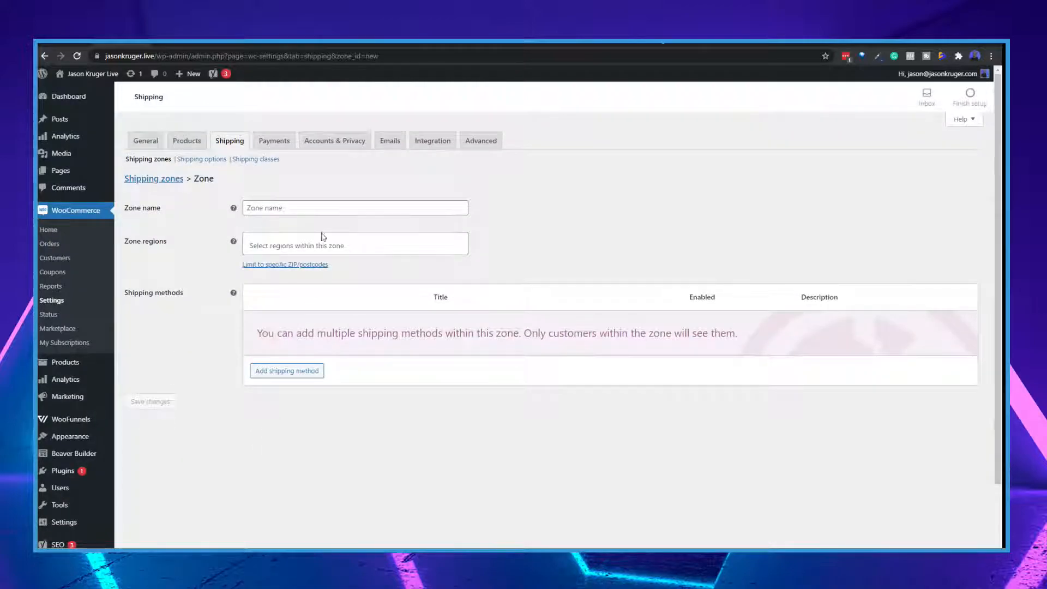
pyautogui.click(292, 206)
pyautogui.write('UK')
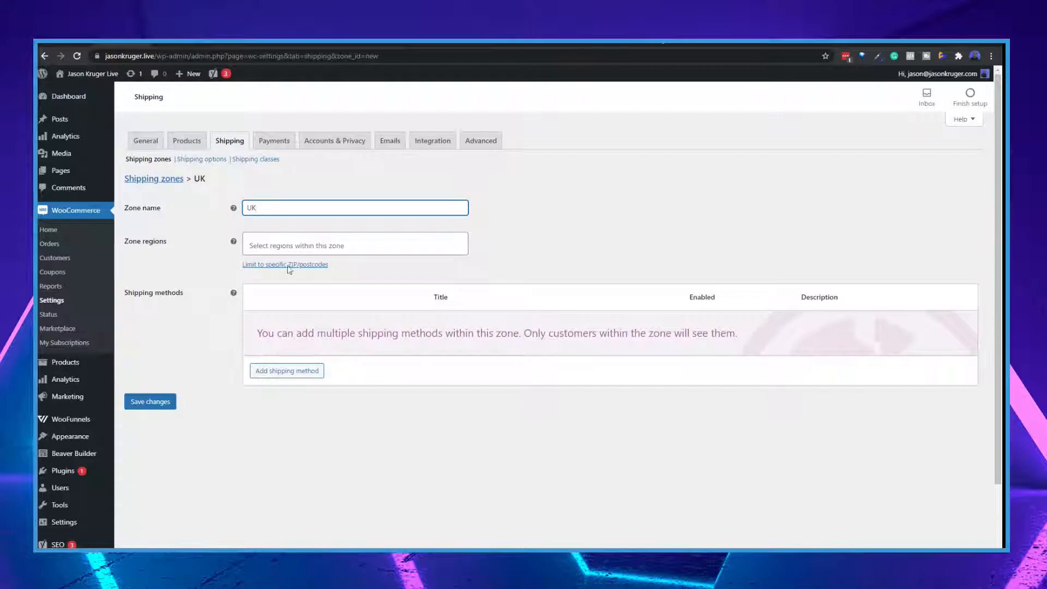
pyautogui.click(311, 245)
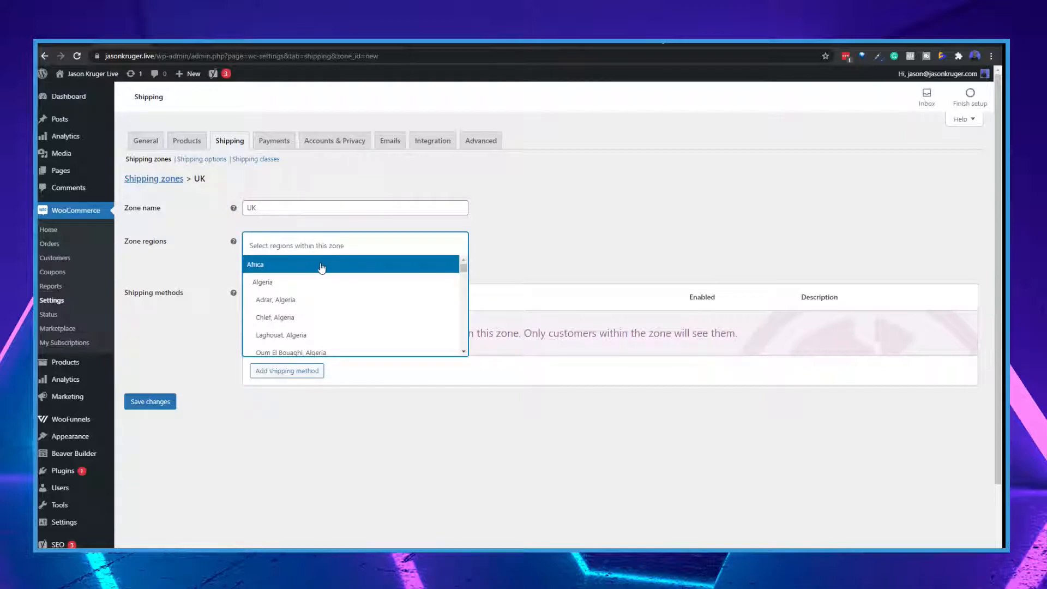
pyautogui.click(541, 224)
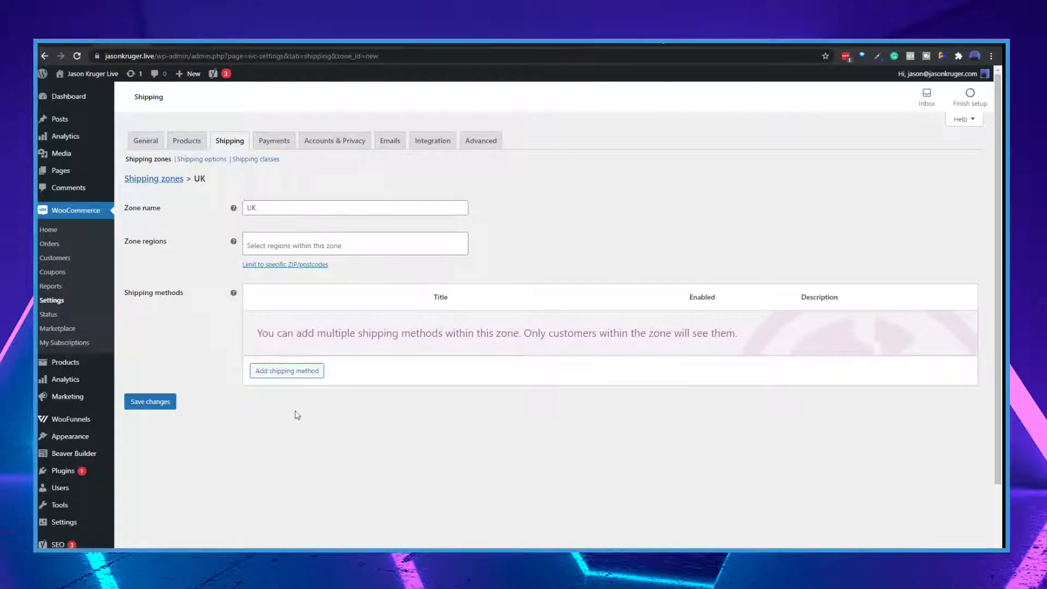
# Review the shipping method choices for the UK zone without adding one
pyautogui.click(289, 371)
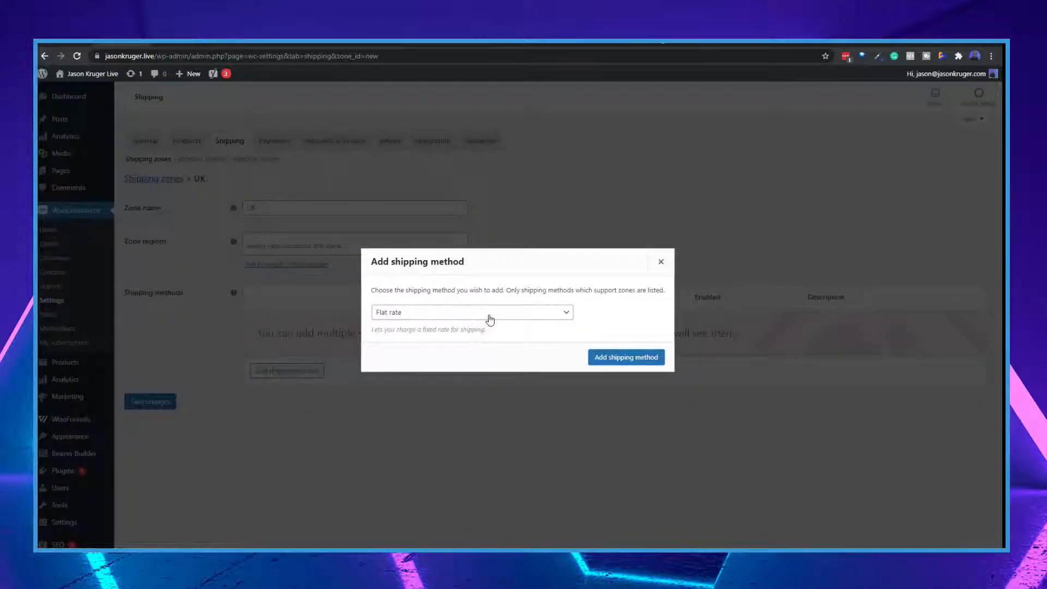
pyautogui.click(417, 316)
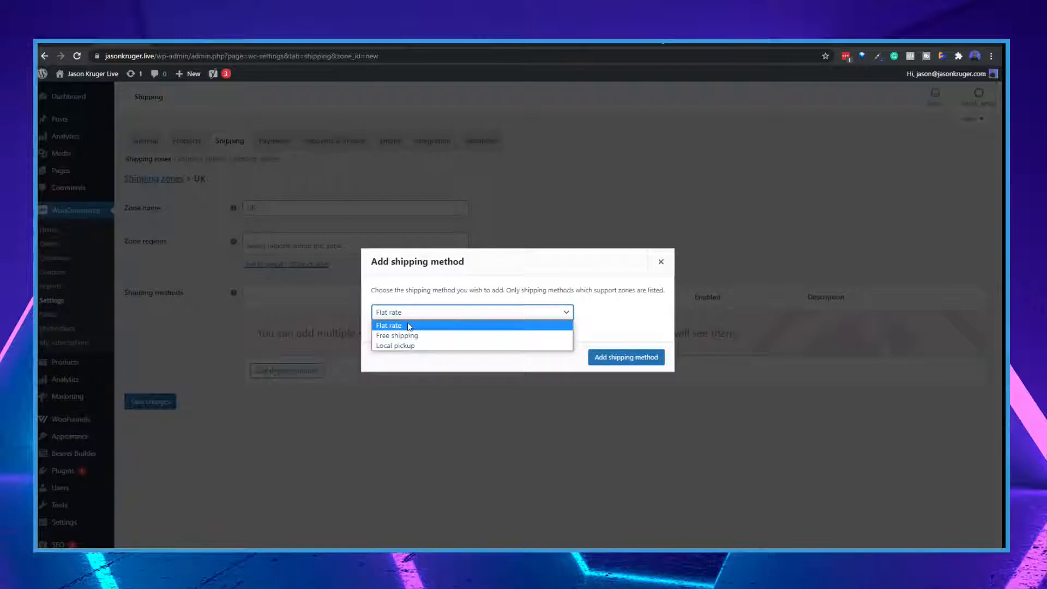
pyautogui.click(631, 316)
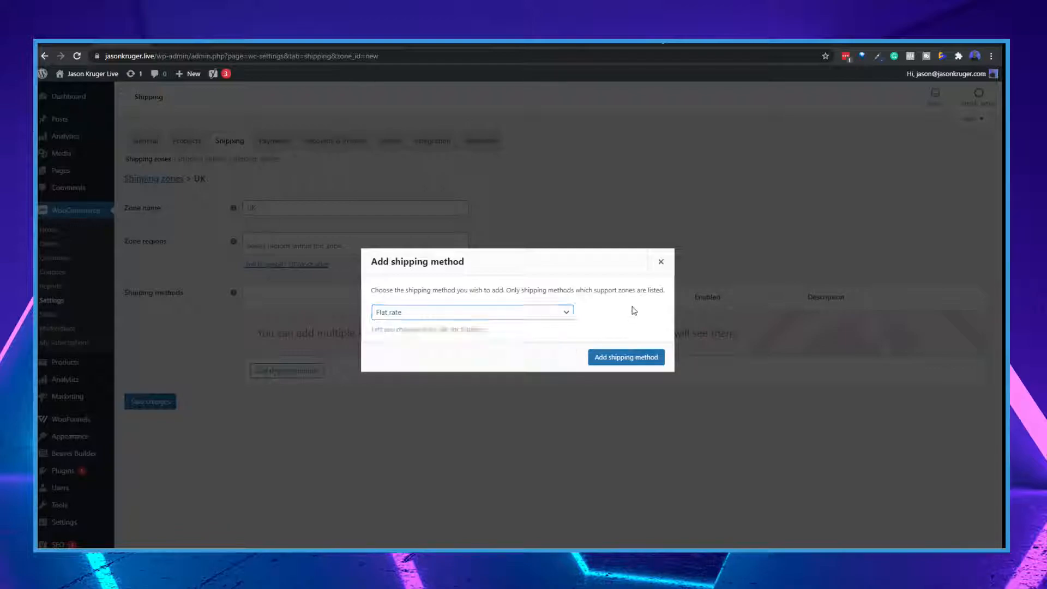
pyautogui.click(661, 262)
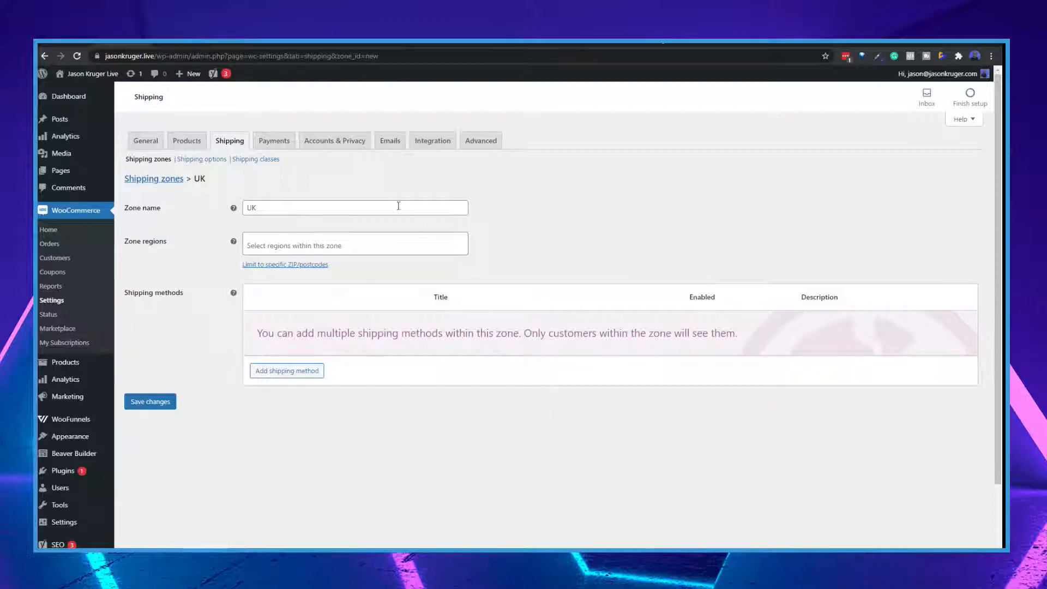
# Discard the unsaved shipping zone and review the installed payment methods and recommended payment extensions
pyautogui.click(275, 143)
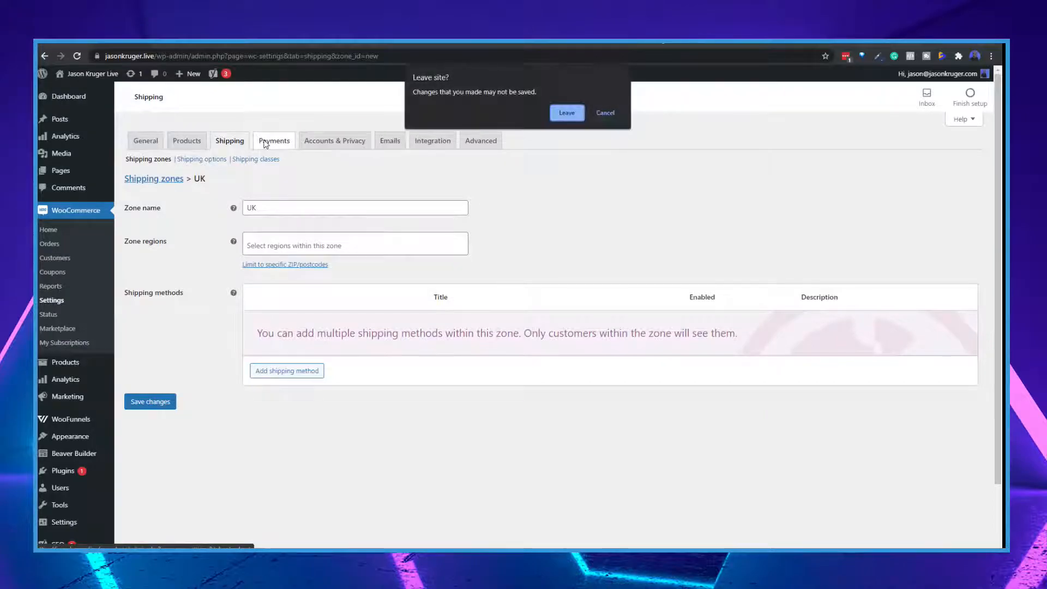
pyautogui.click(556, 117)
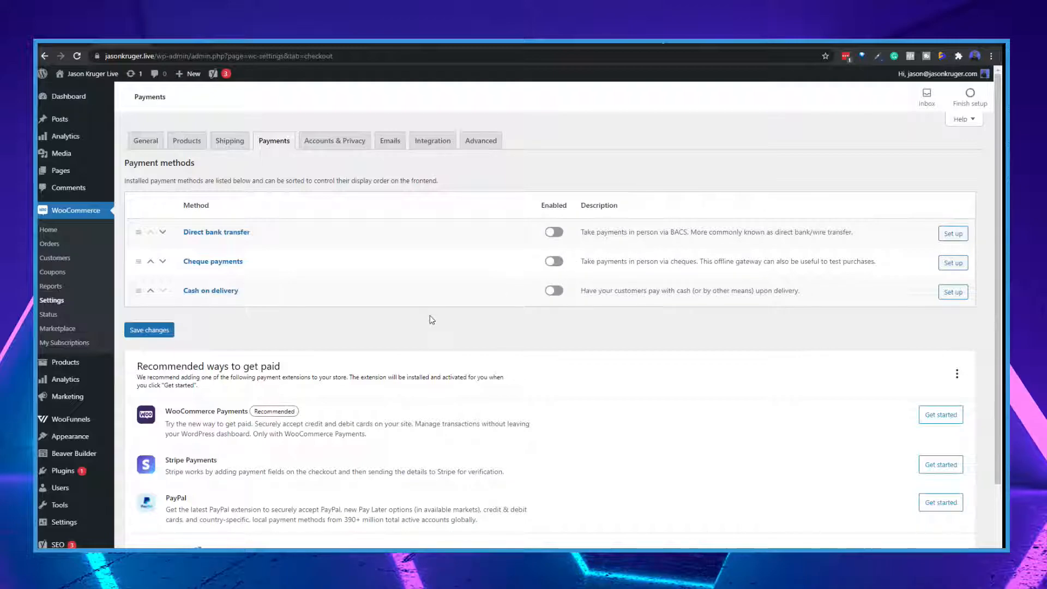
pyautogui.scroll(-1, 432, 320)
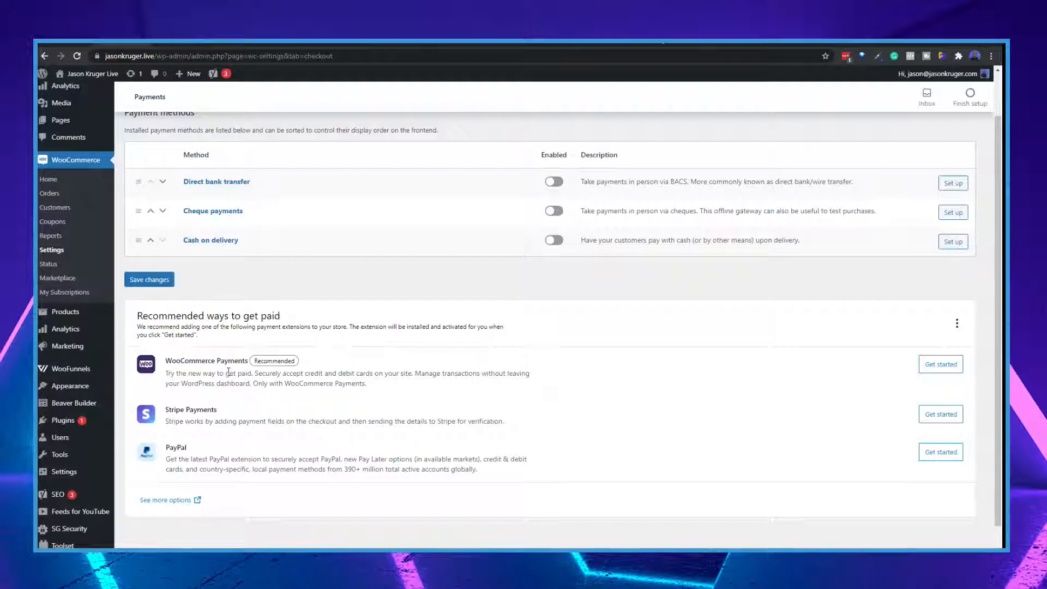
pyautogui.scroll(-1, 229, 372)
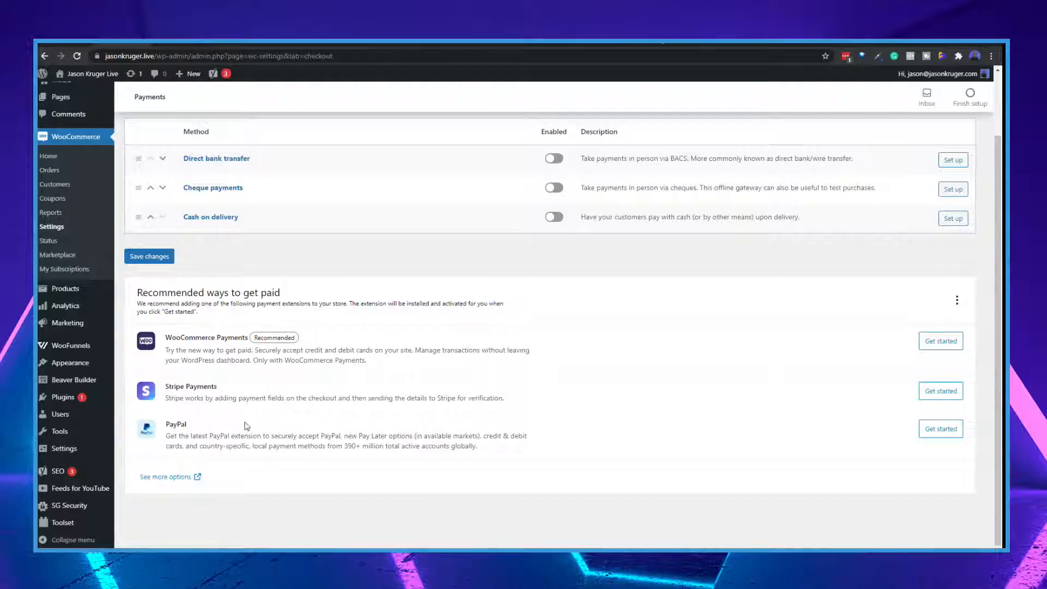
# Install the recommended Stripe Payments extension and review its settings, including the payment request button themes
pyautogui.click(936, 397)
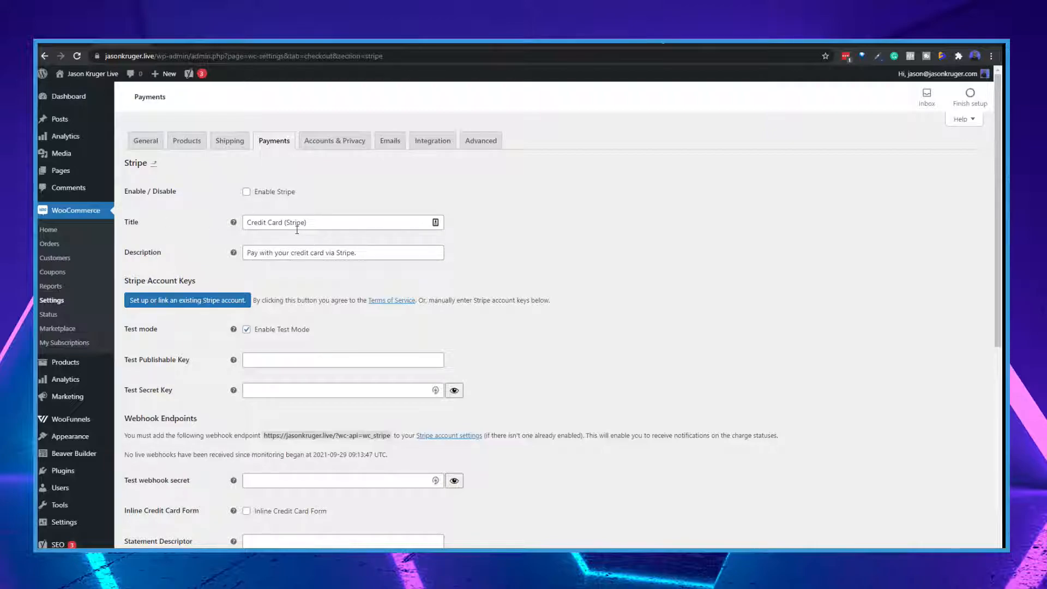
pyautogui.scroll(-2, 291, 322)
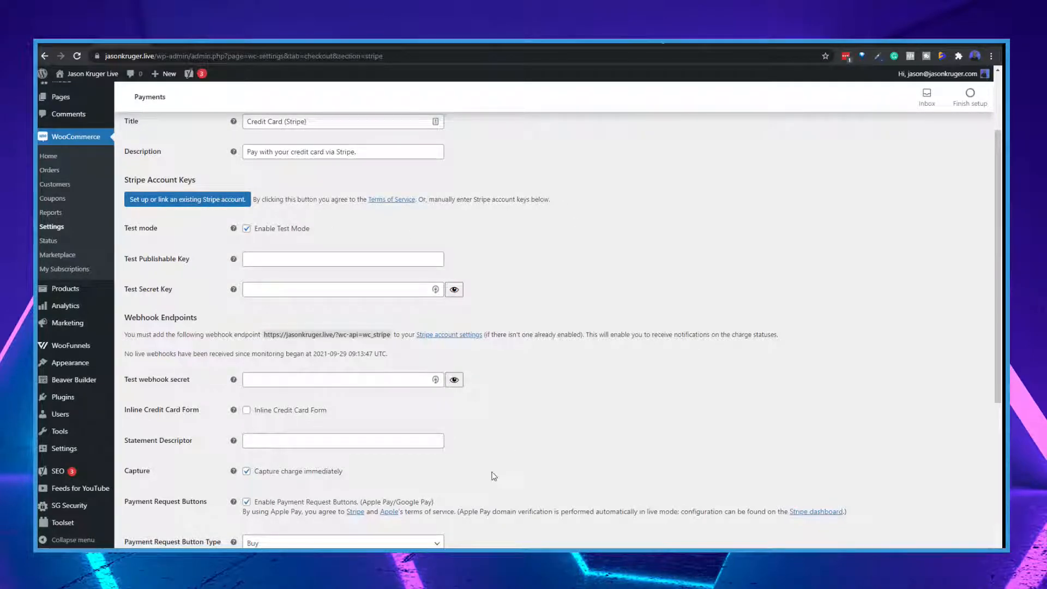
pyautogui.scroll(-5, 491, 469)
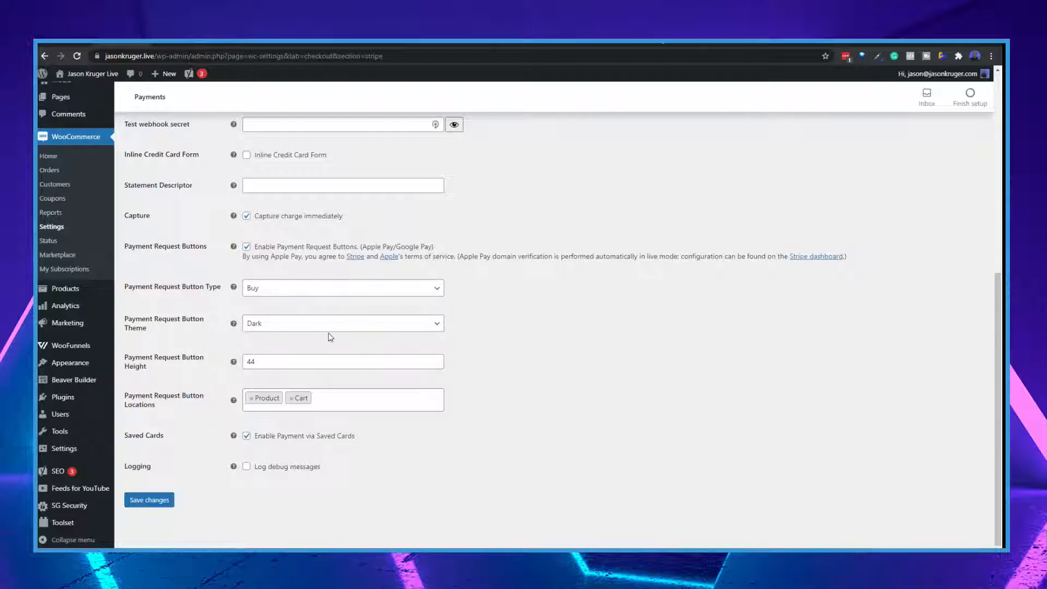
pyautogui.click(254, 328)
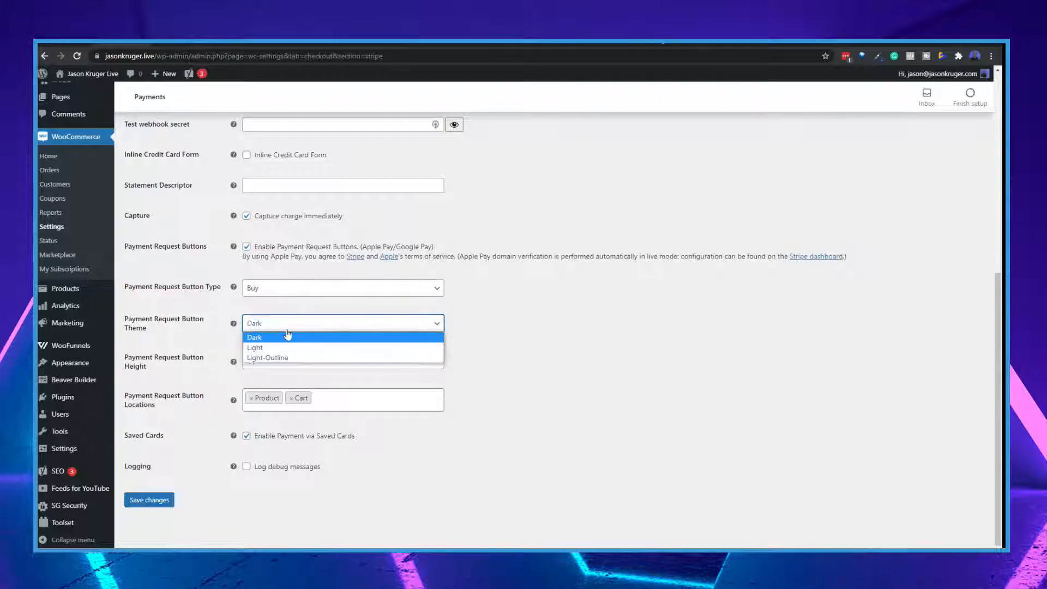
pyautogui.click(568, 367)
pyautogui.scroll(5, 268, 439)
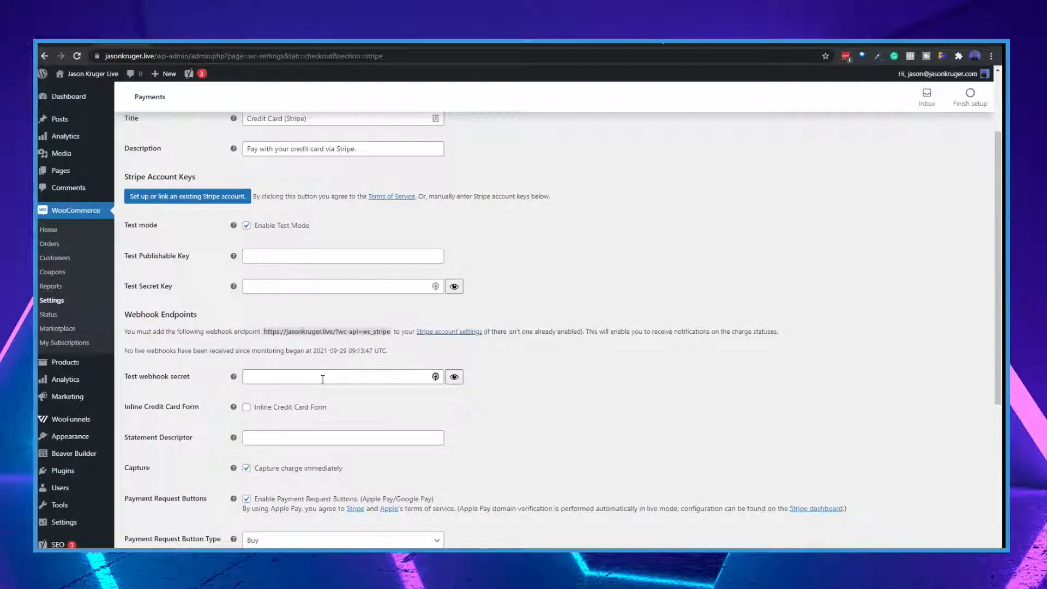
pyautogui.scroll(2, 320, 381)
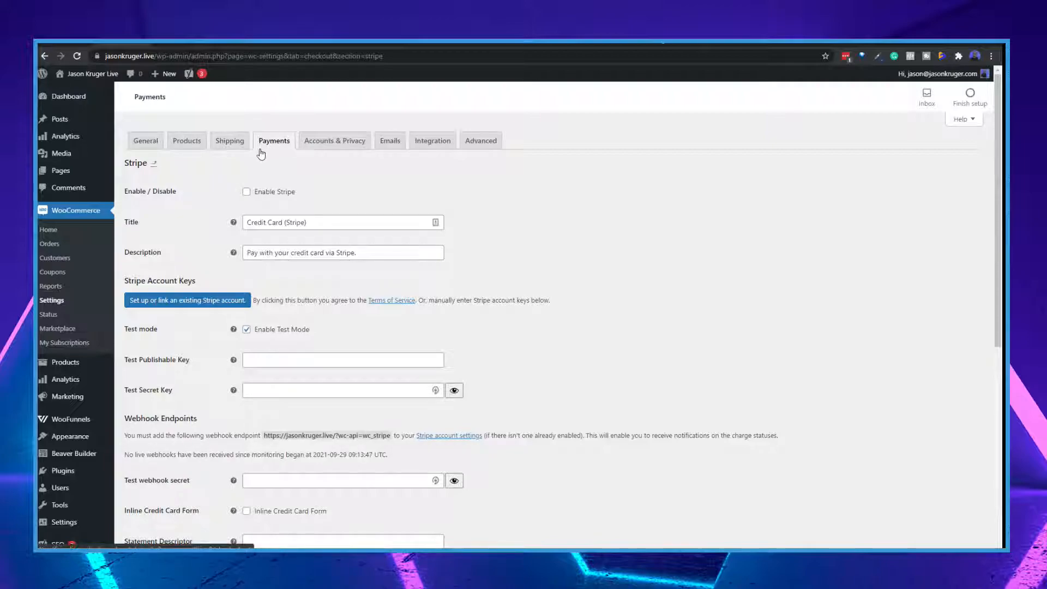
# Return to the payment methods overview and review the Stripe payment options in the list
pyautogui.click(155, 166)
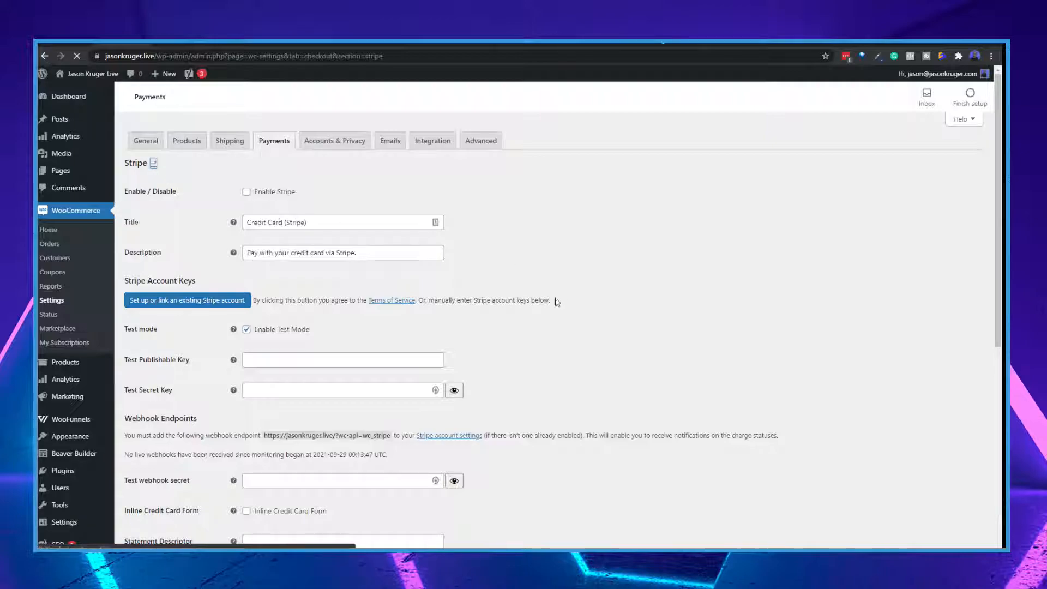
pyautogui.scroll(-3, 482, 408)
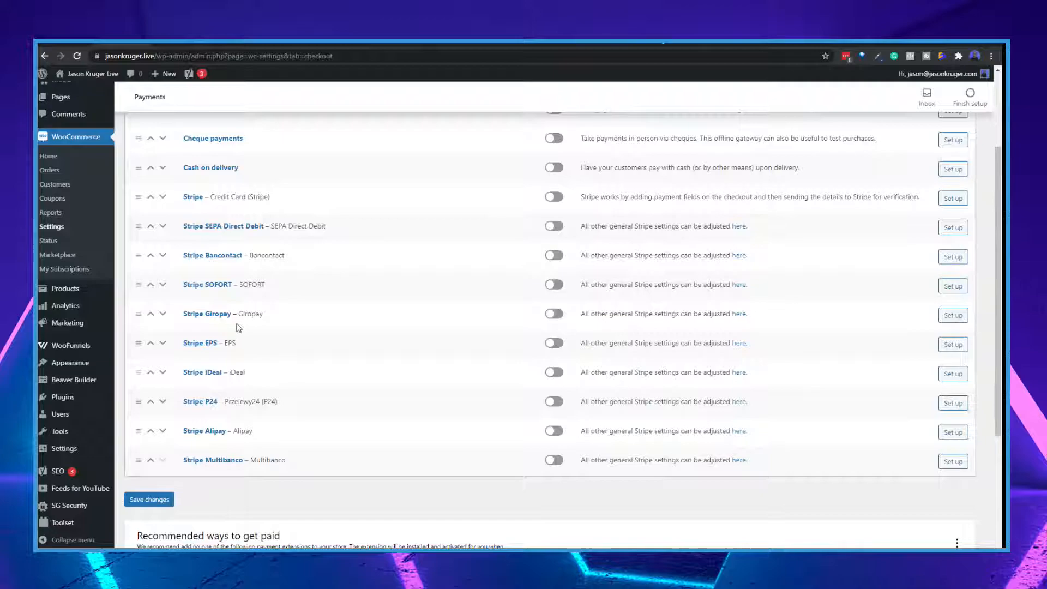
pyautogui.scroll(3, 234, 327)
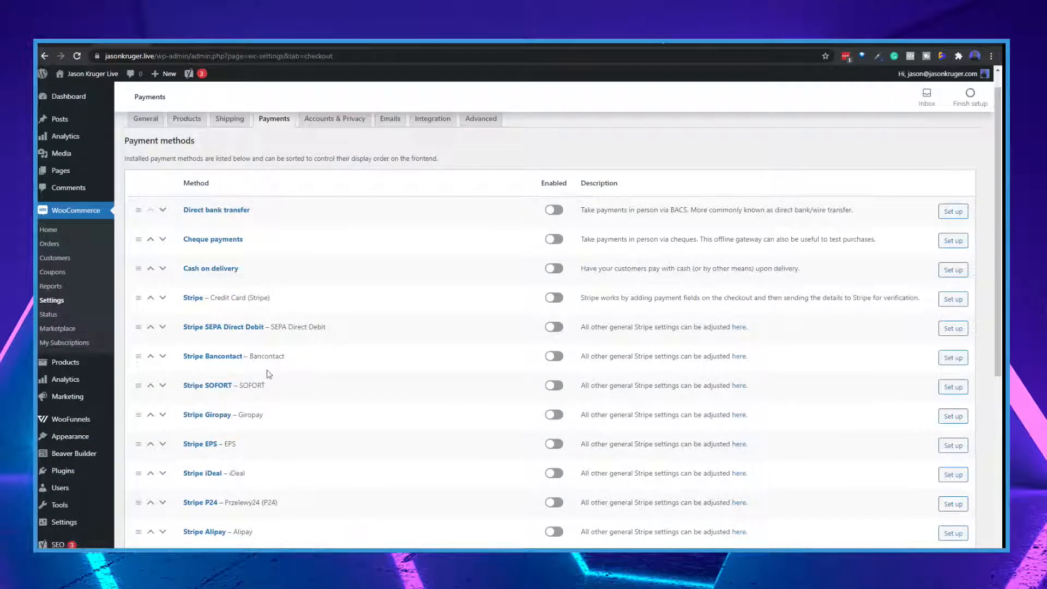
pyautogui.scroll(-1, 268, 401)
pyautogui.scroll(1, 297, 422)
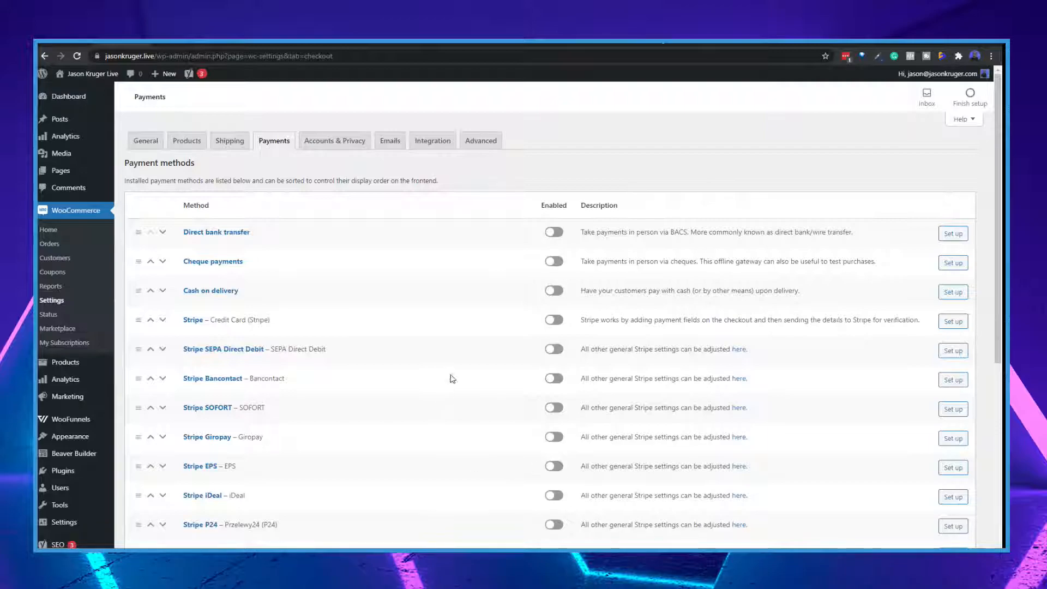
pyautogui.scroll(-3, 468, 362)
pyautogui.scroll(-1, 470, 364)
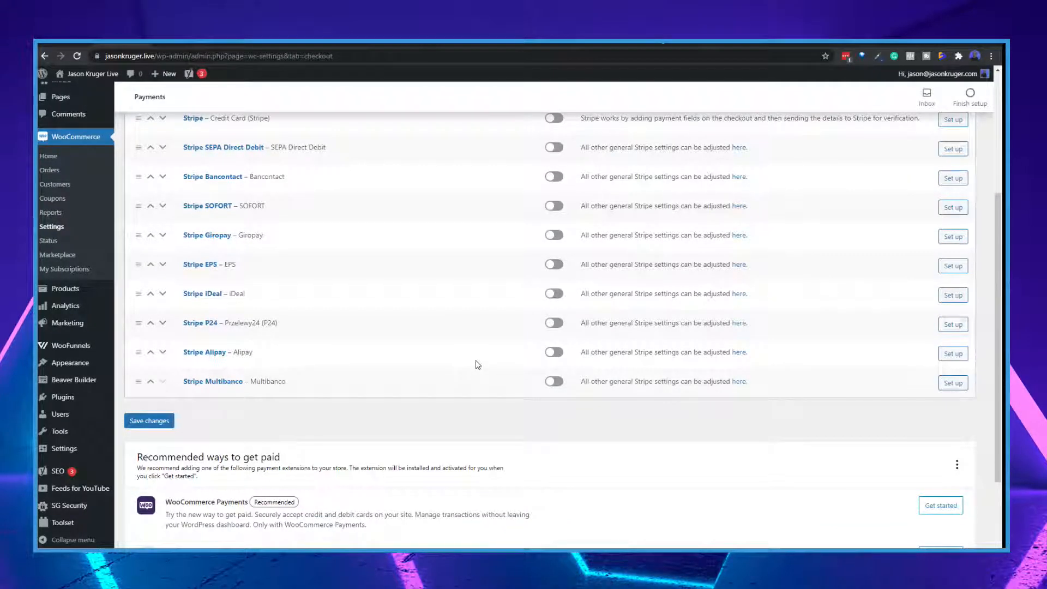
pyautogui.scroll(4, 482, 359)
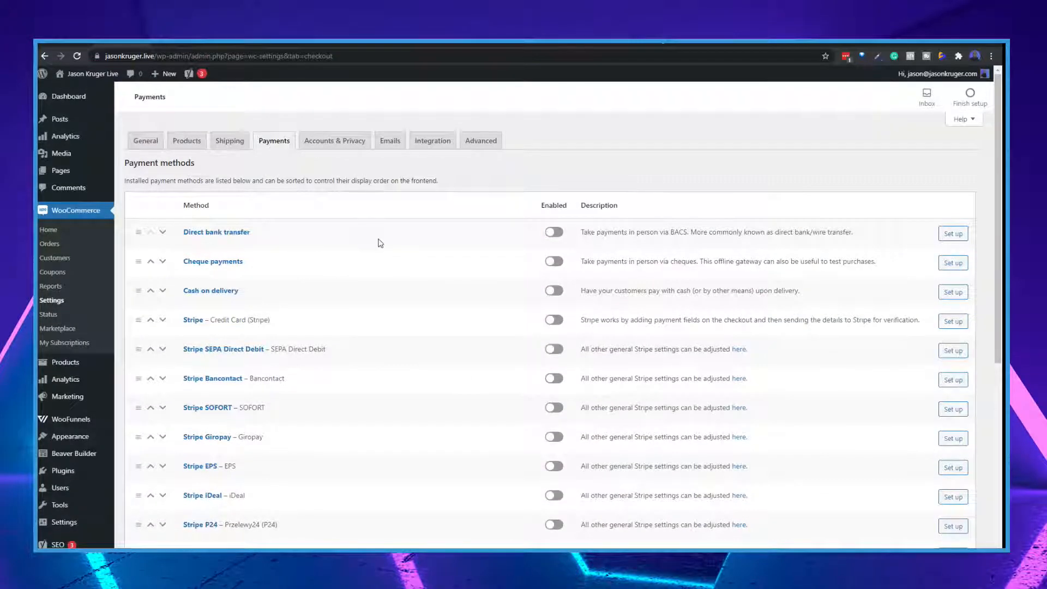
# Review the accounts and privacy settings, including guest checkout, account creation, privacy policy and personal data retention
pyautogui.click(338, 143)
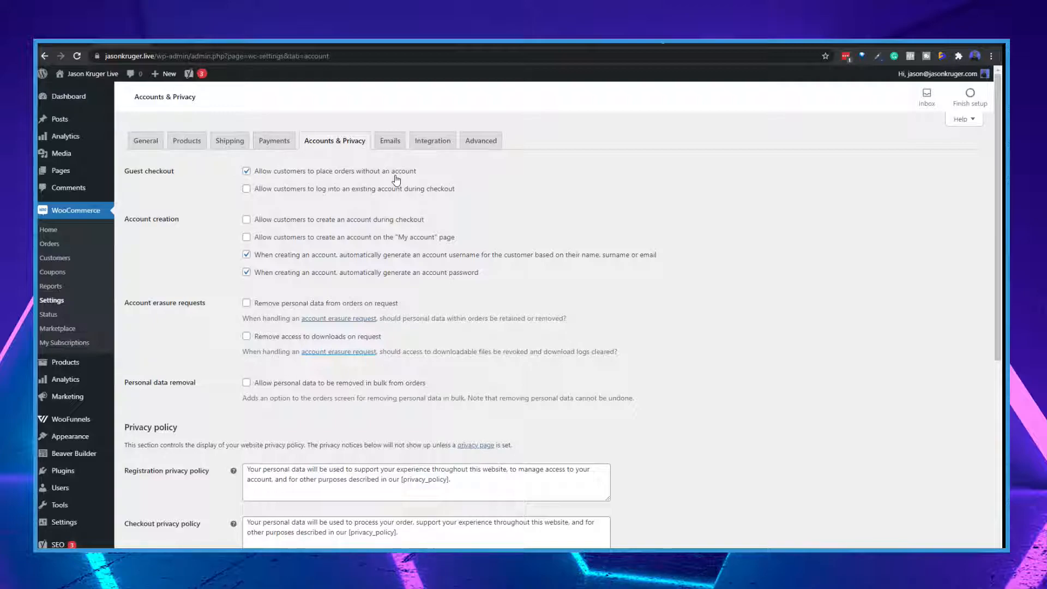
pyautogui.scroll(-3, 294, 311)
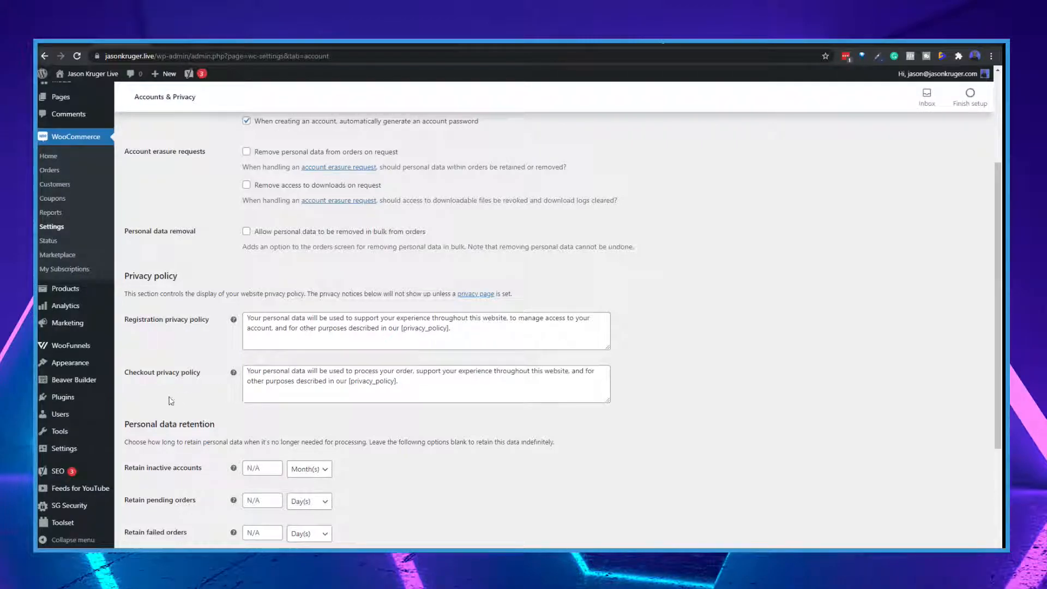
pyautogui.scroll(-2, 335, 404)
pyautogui.scroll(-2, 335, 405)
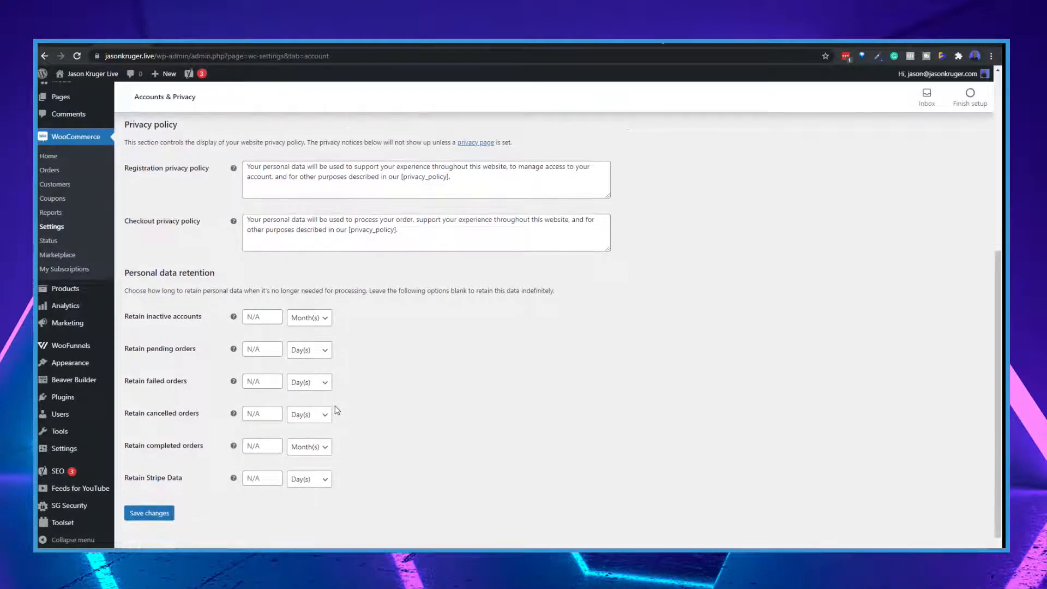
pyautogui.scroll(6, 418, 409)
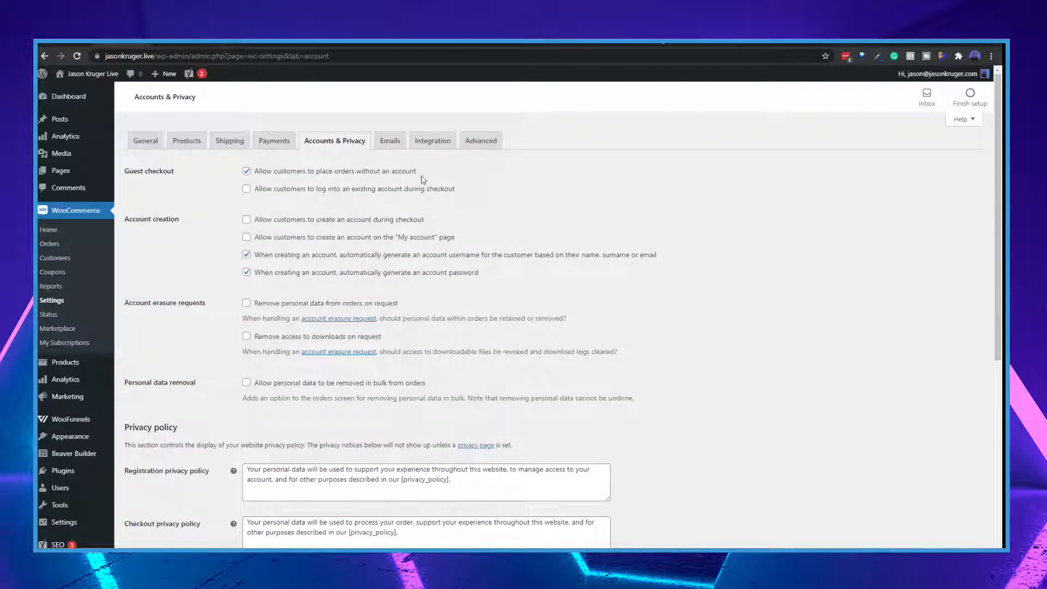
# Examine the email notifications list, including each order and account email, its content type and its recipients
pyautogui.click(390, 142)
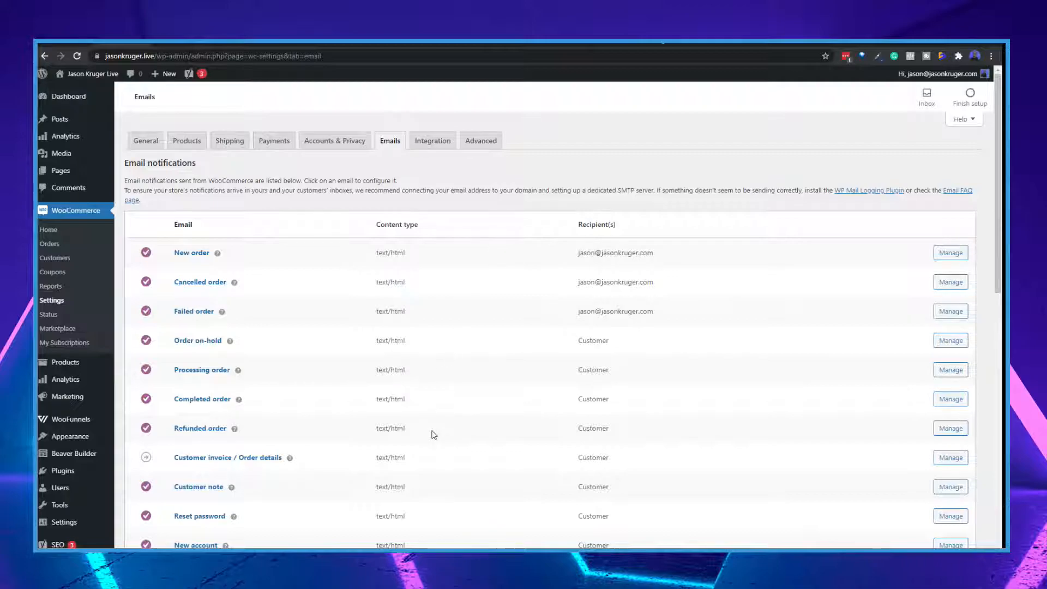
pyautogui.scroll(-4, 434, 435)
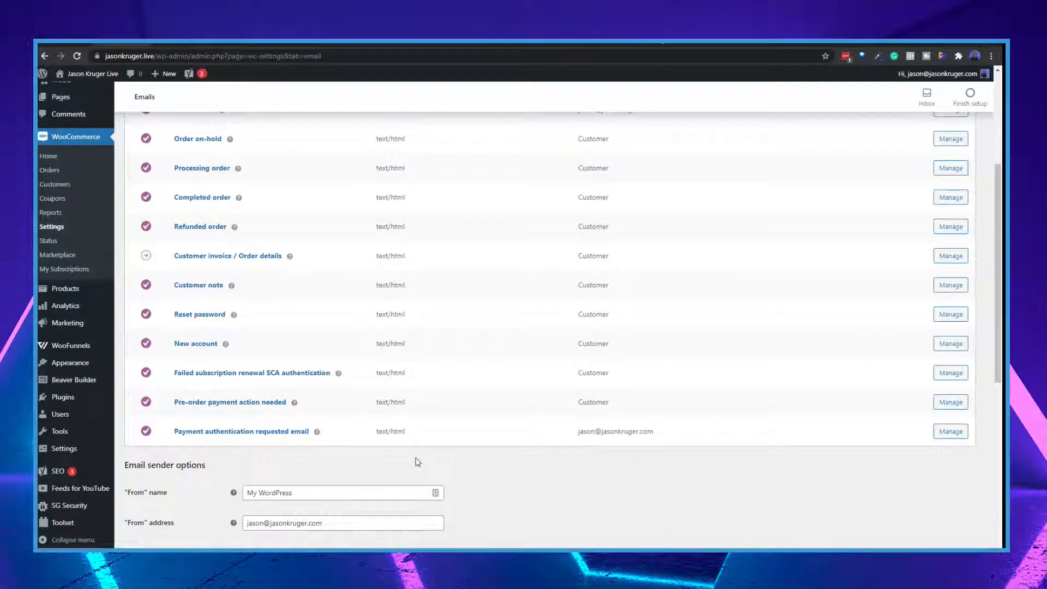
pyautogui.scroll(1, 417, 462)
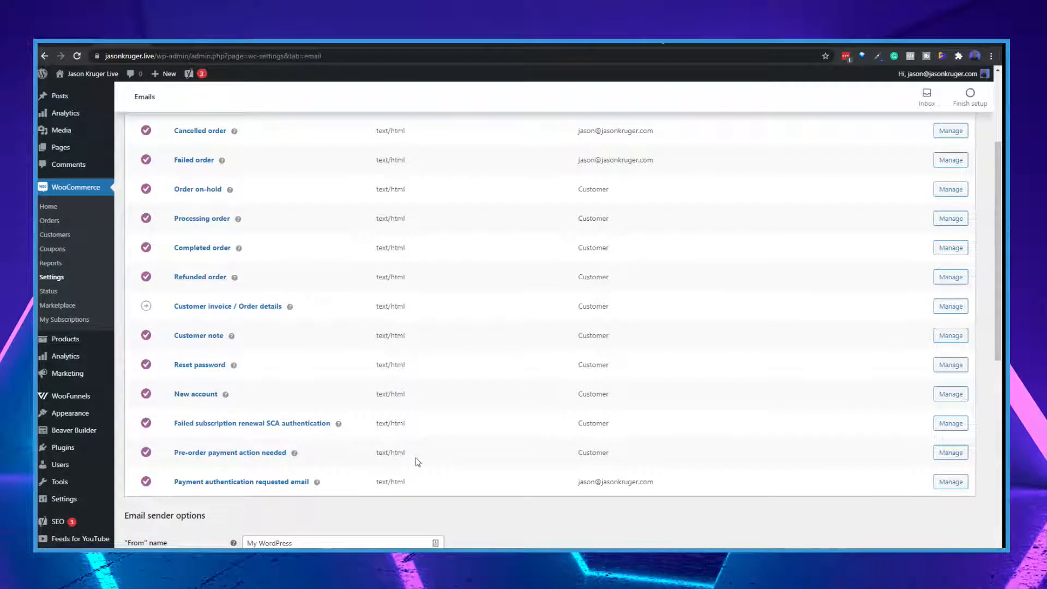
pyautogui.scroll(3, 418, 462)
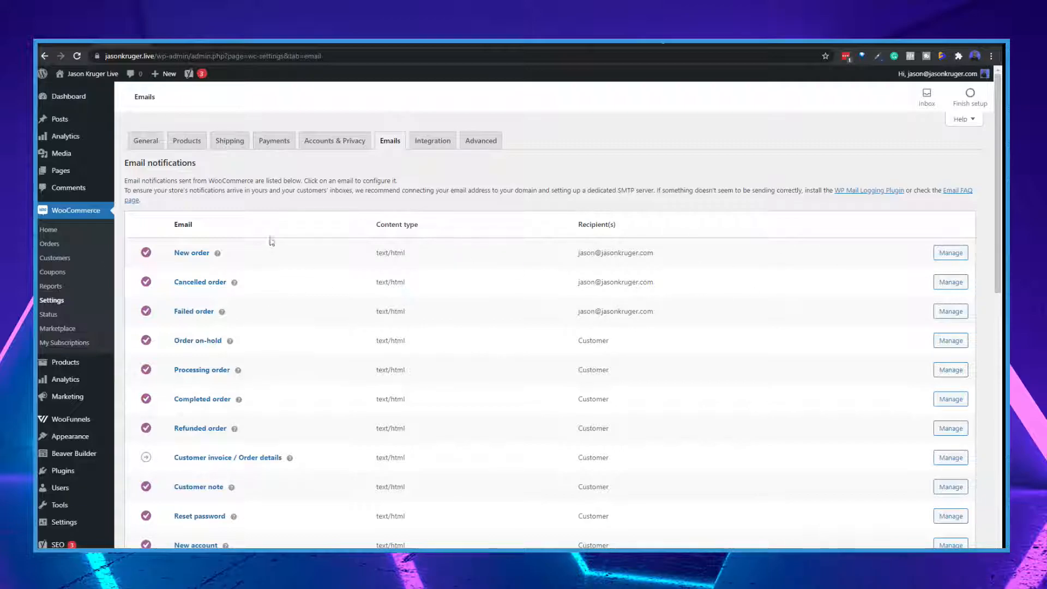
pyautogui.scroll(-1, 391, 332)
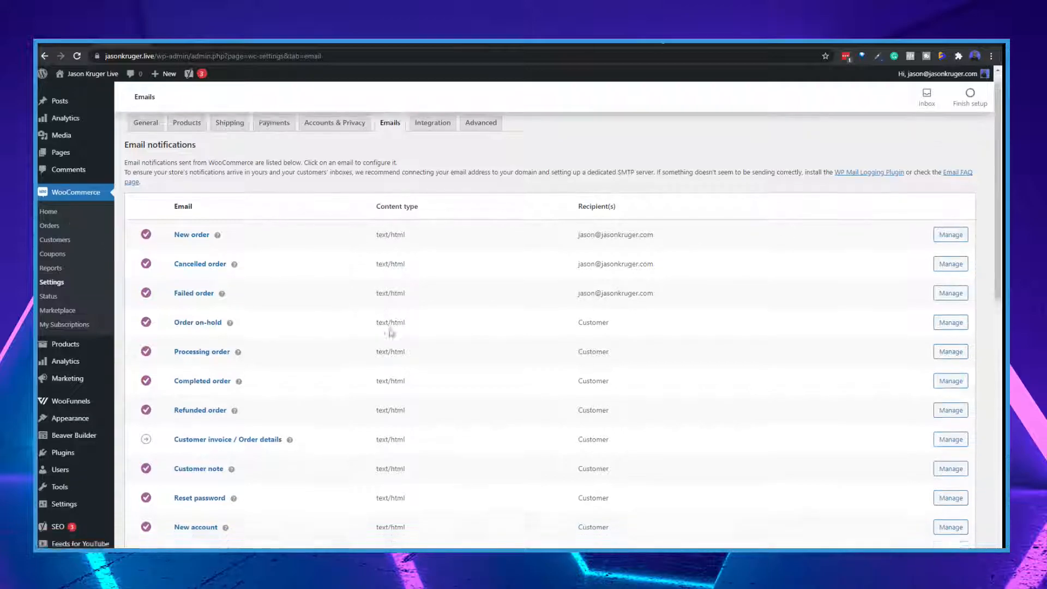
pyautogui.scroll(-2, 390, 333)
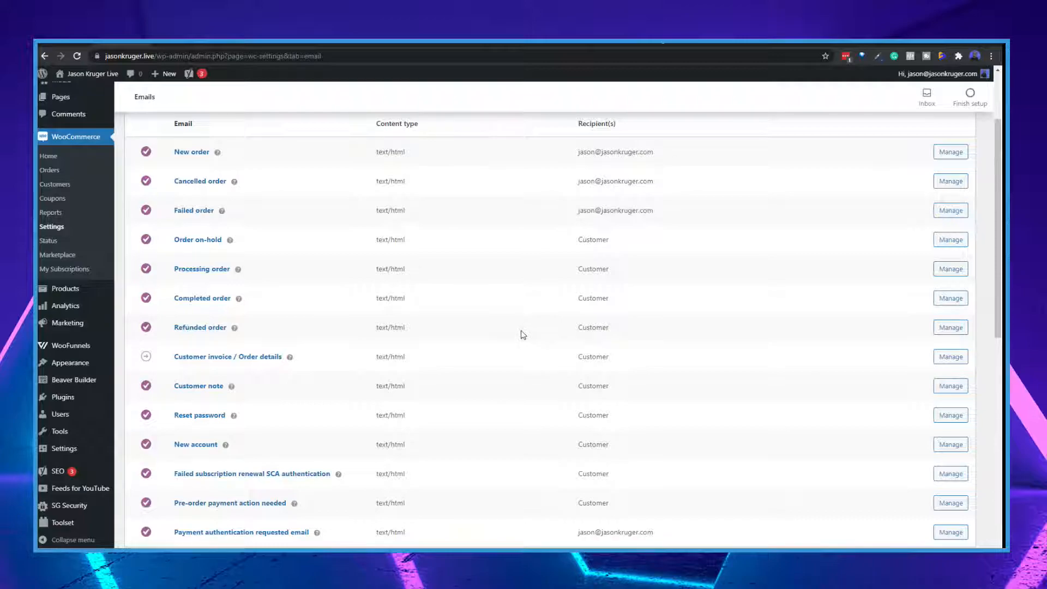
pyautogui.scroll(-1, 514, 335)
pyautogui.scroll(-2, 530, 327)
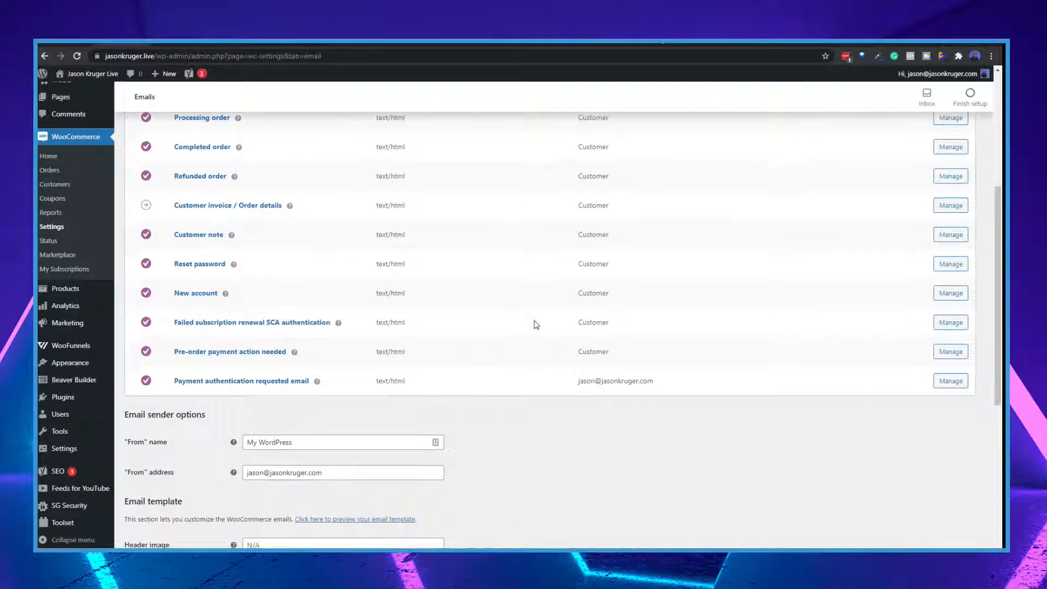
pyautogui.scroll(3, 554, 316)
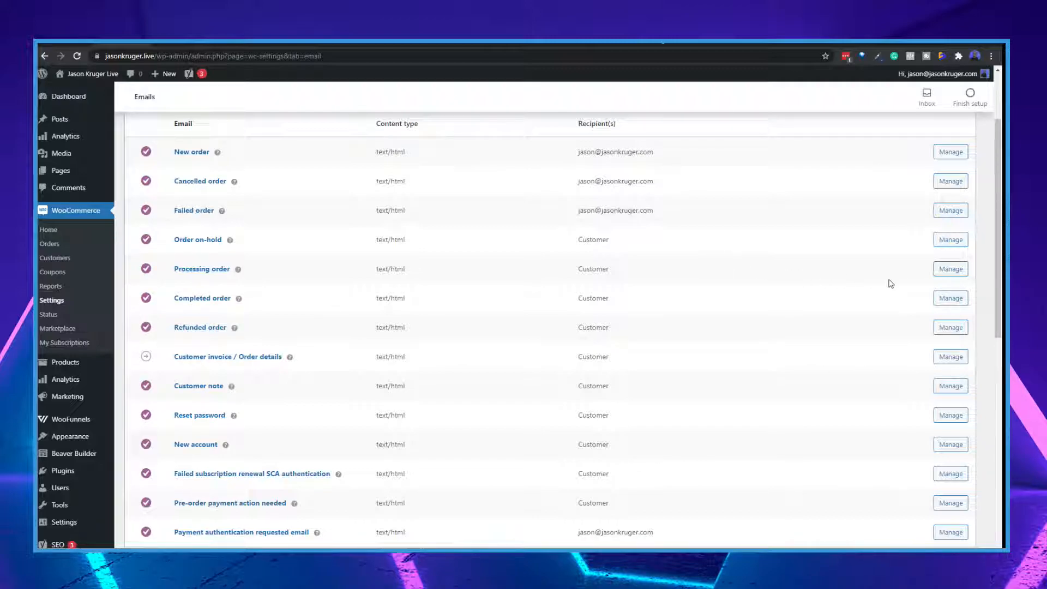
# Review the Completed order email's settings, including its email type options, and return to the email notifications list
pyautogui.click(948, 300)
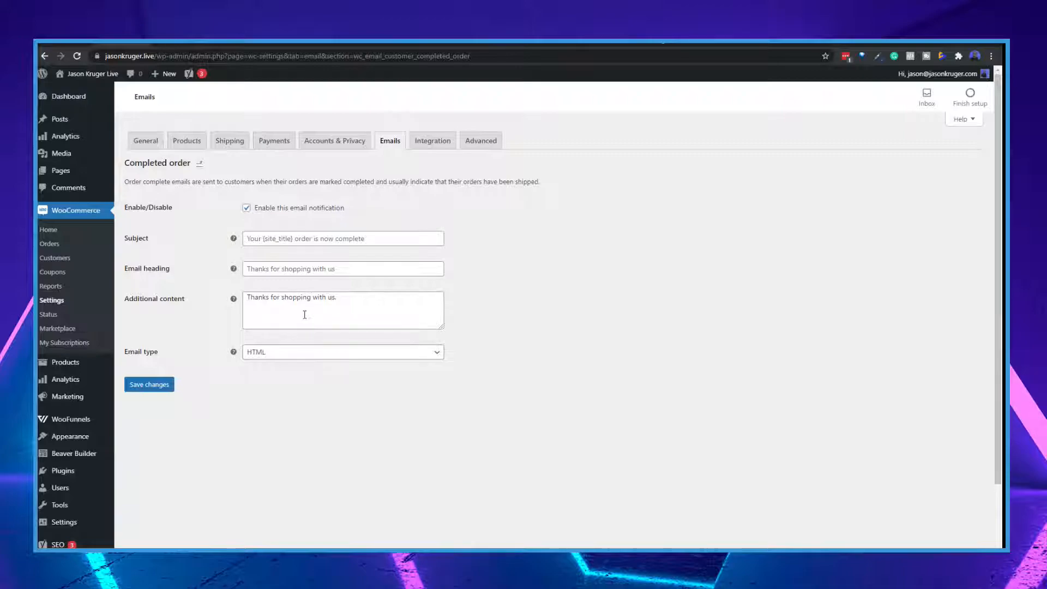
pyautogui.click(297, 355)
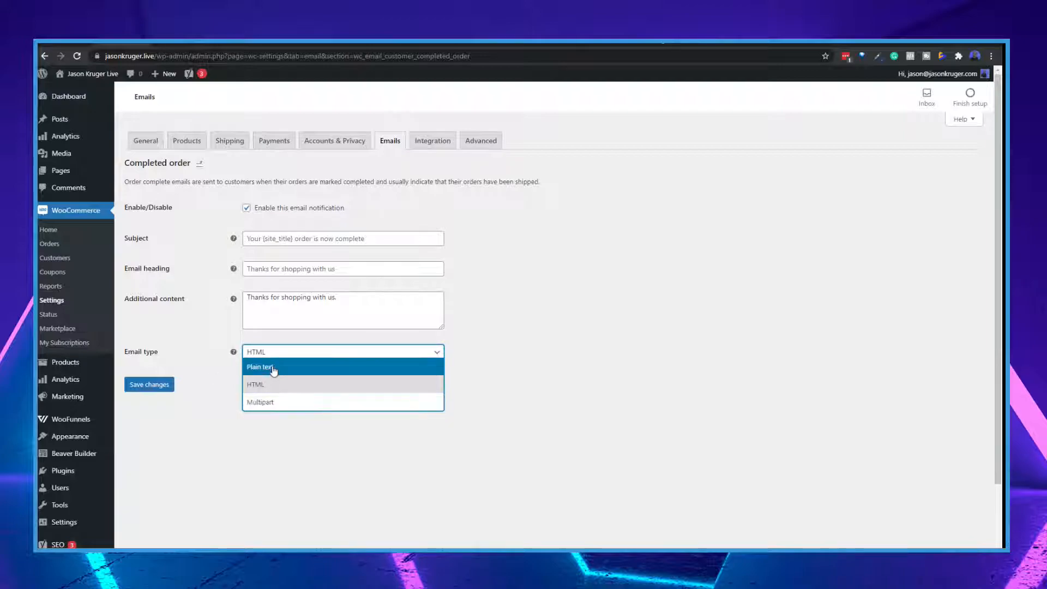
pyautogui.click(553, 392)
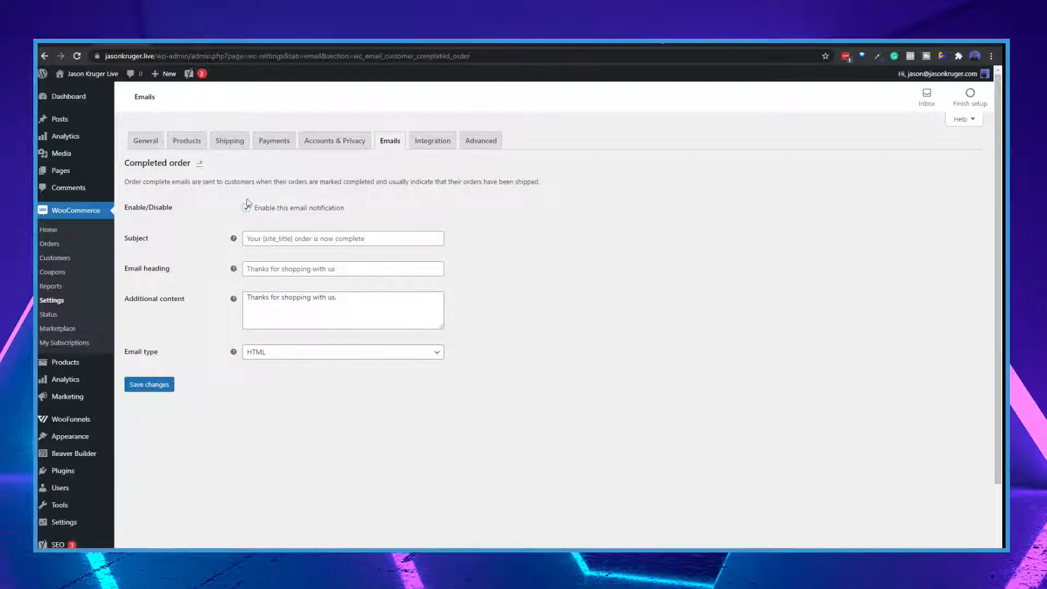
pyautogui.click(200, 163)
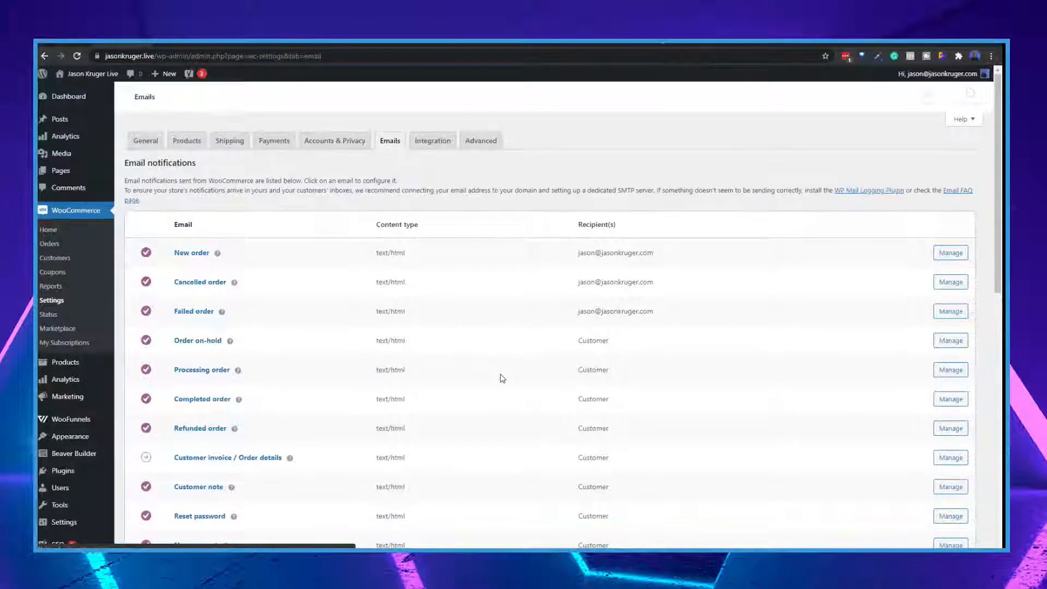
# Review the email sender options, template header image, footer text and colours, and the store management insights setting
pyautogui.scroll(-7, 498, 377)
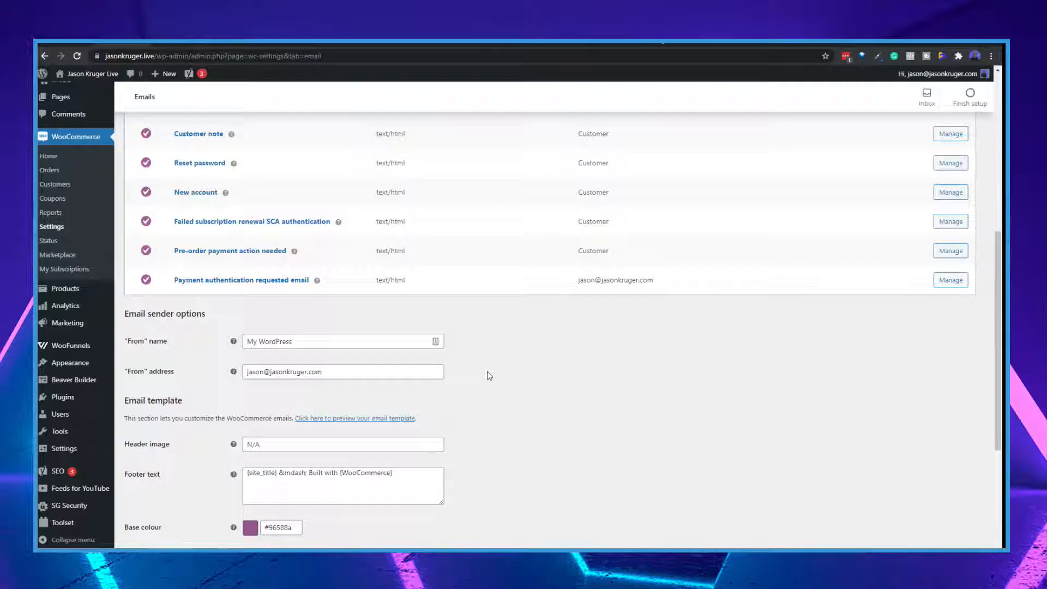
pyautogui.scroll(2, 489, 376)
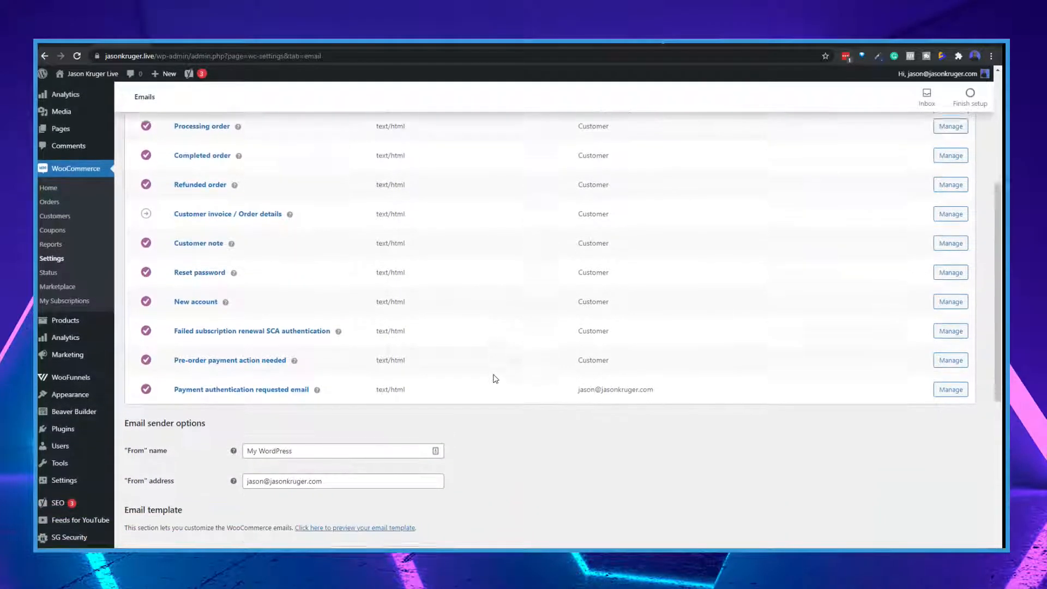
pyautogui.scroll(-2, 495, 379)
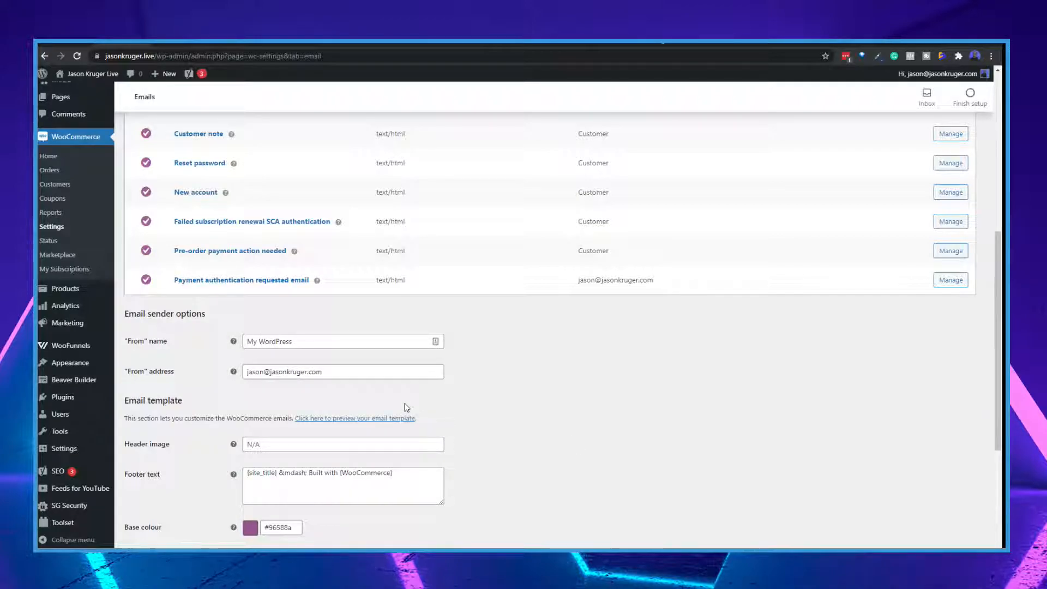
pyautogui.scroll(-1, 406, 407)
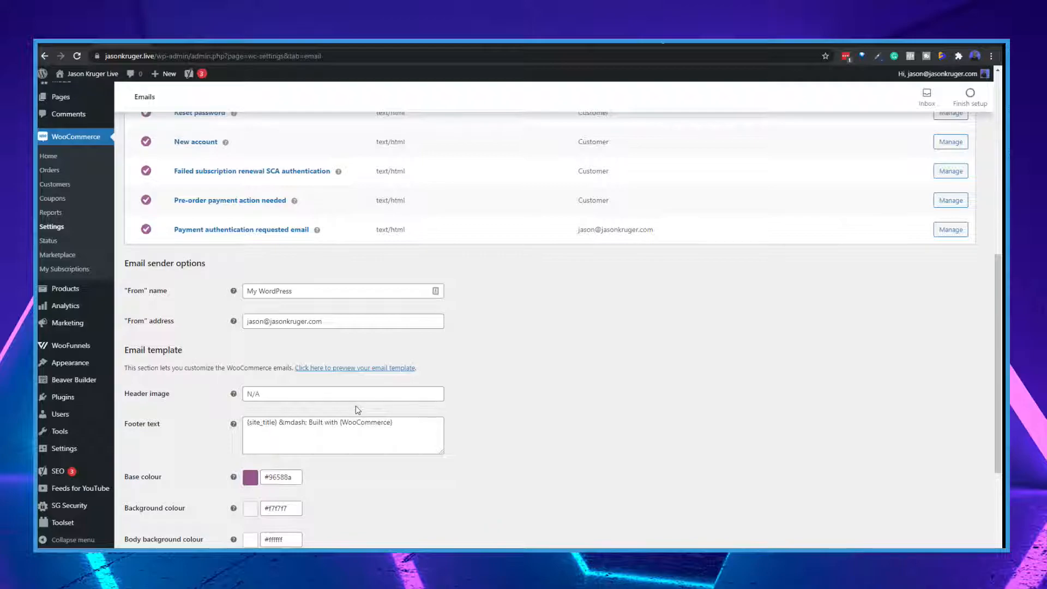
pyautogui.scroll(-2, 304, 367)
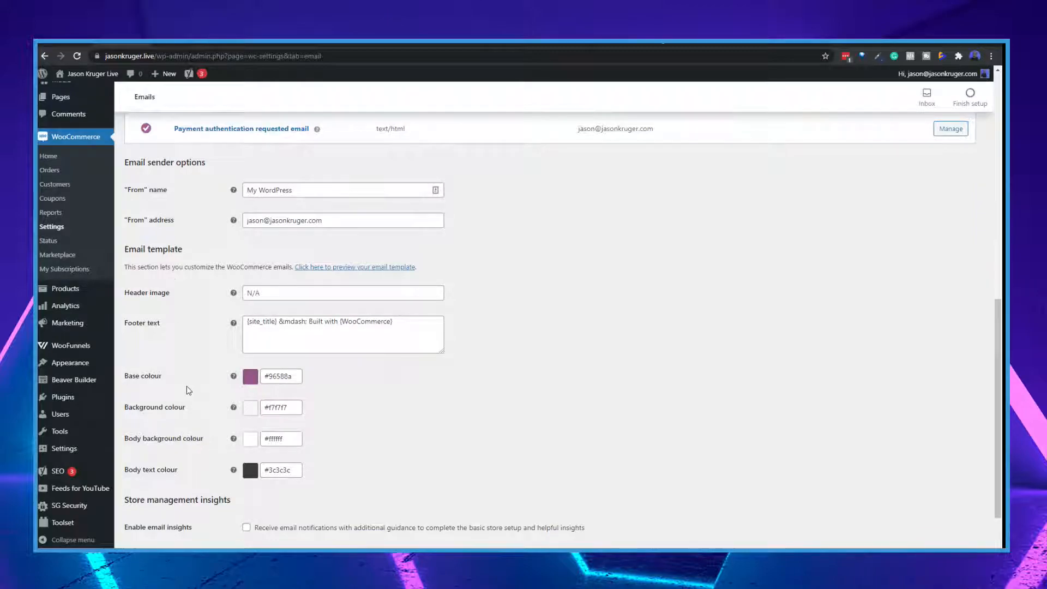
pyautogui.scroll(-1, 188, 390)
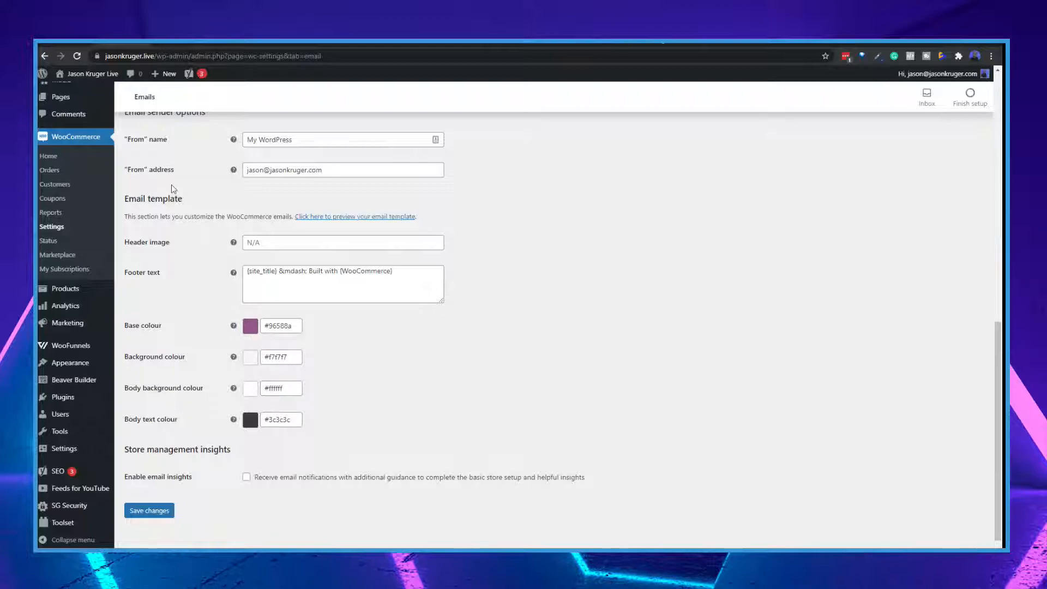
pyautogui.scroll(-1, 242, 341)
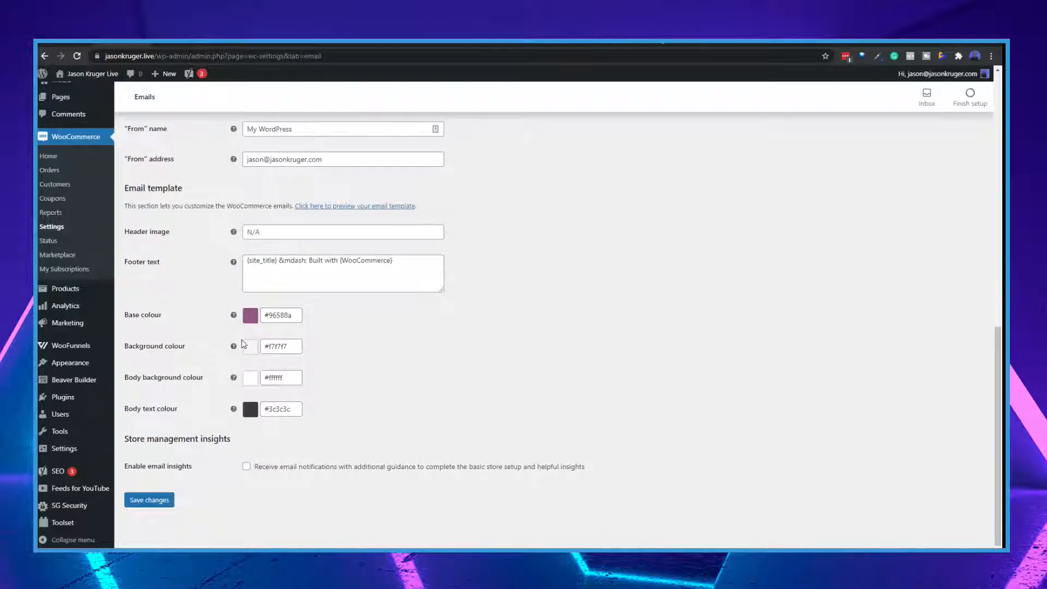
# Recheck the SMTP recommendation above the email notifications and look over the email settings once more
pyautogui.scroll(6, 244, 344)
pyautogui.scroll(4, 244, 344)
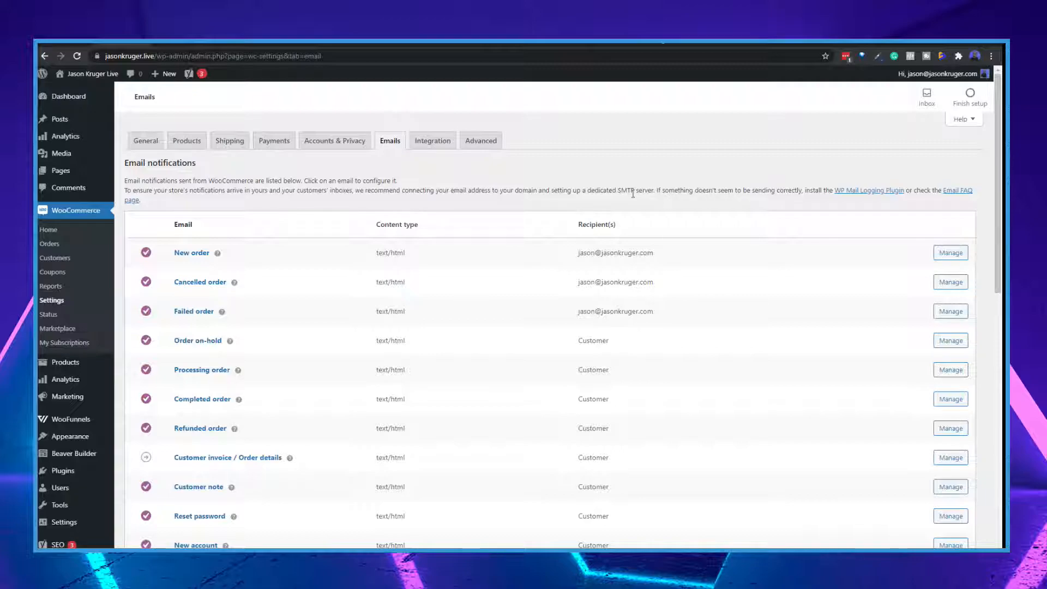
pyautogui.scroll(-2, 619, 216)
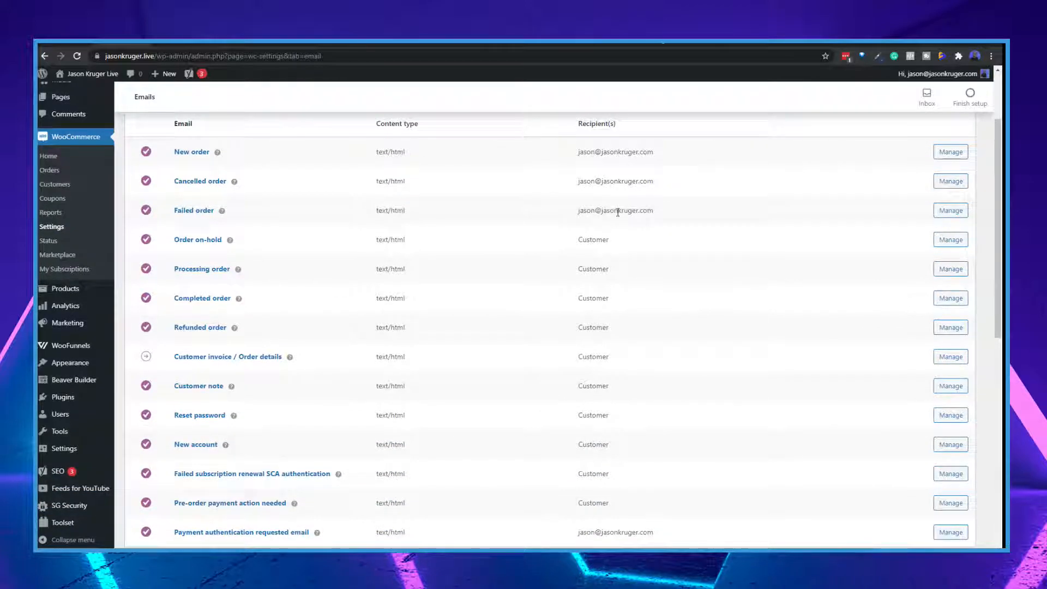
pyautogui.scroll(-4, 619, 216)
pyautogui.scroll(-3, 620, 216)
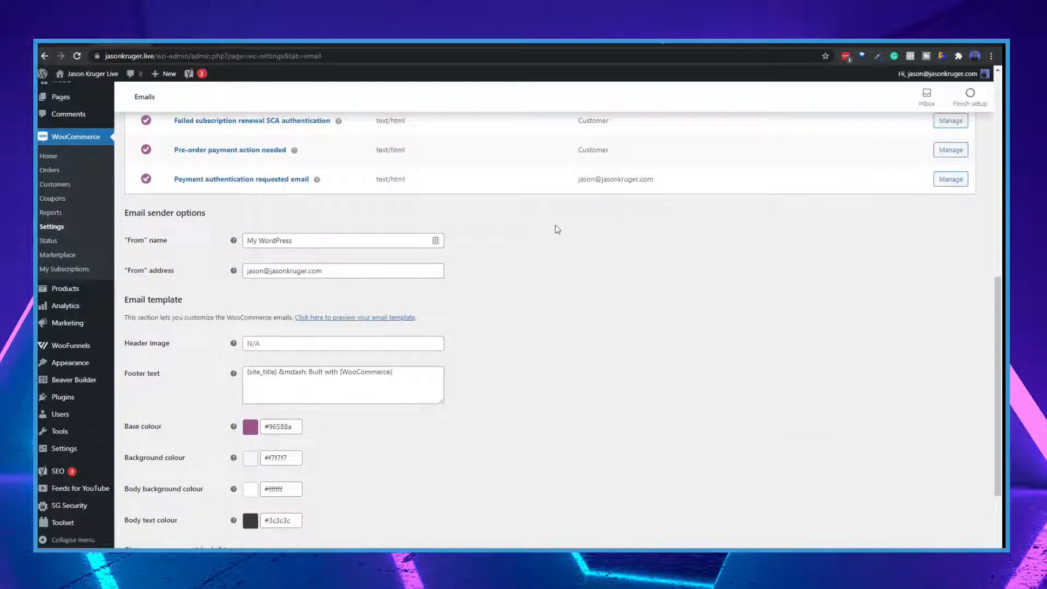
pyautogui.scroll(9, 577, 249)
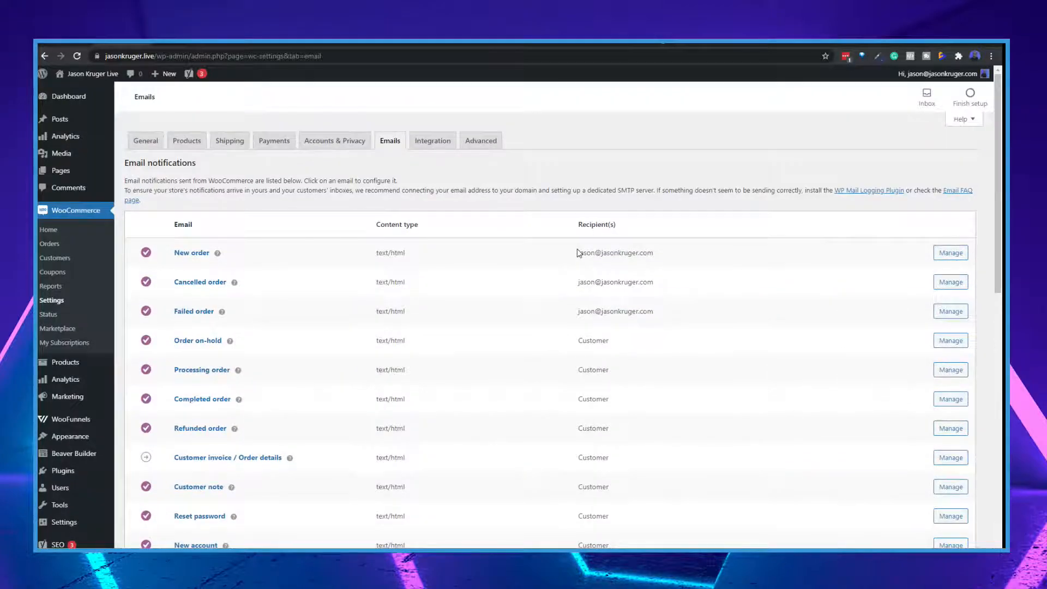
# Review the MaxMind Geolocation integration and the advanced page setup, including the checkout page selection
pyautogui.click(429, 140)
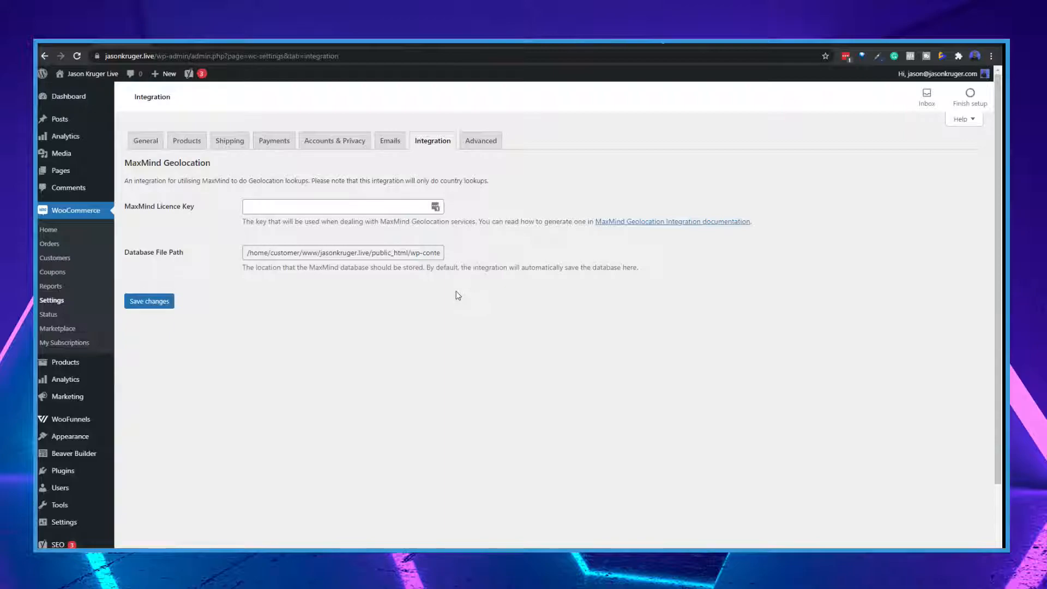
pyautogui.click(488, 145)
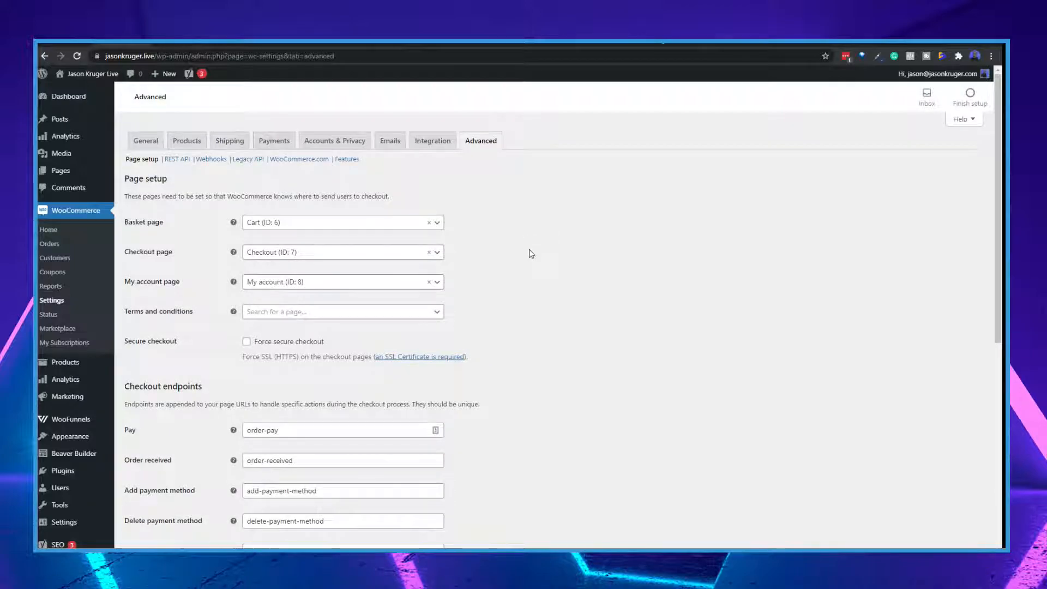
pyautogui.scroll(-1, 491, 254)
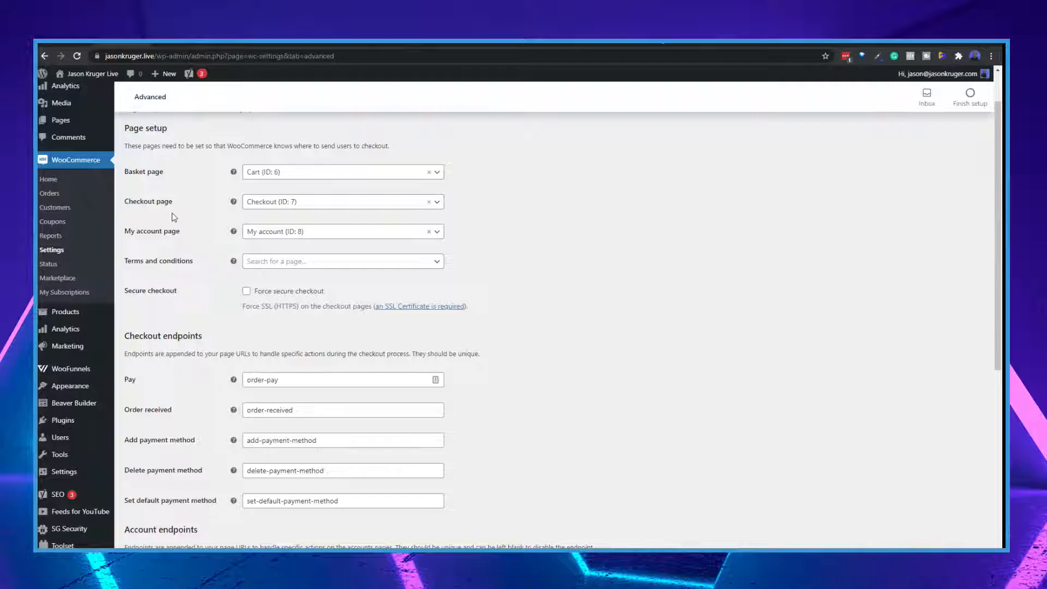
pyautogui.scroll(1, 172, 218)
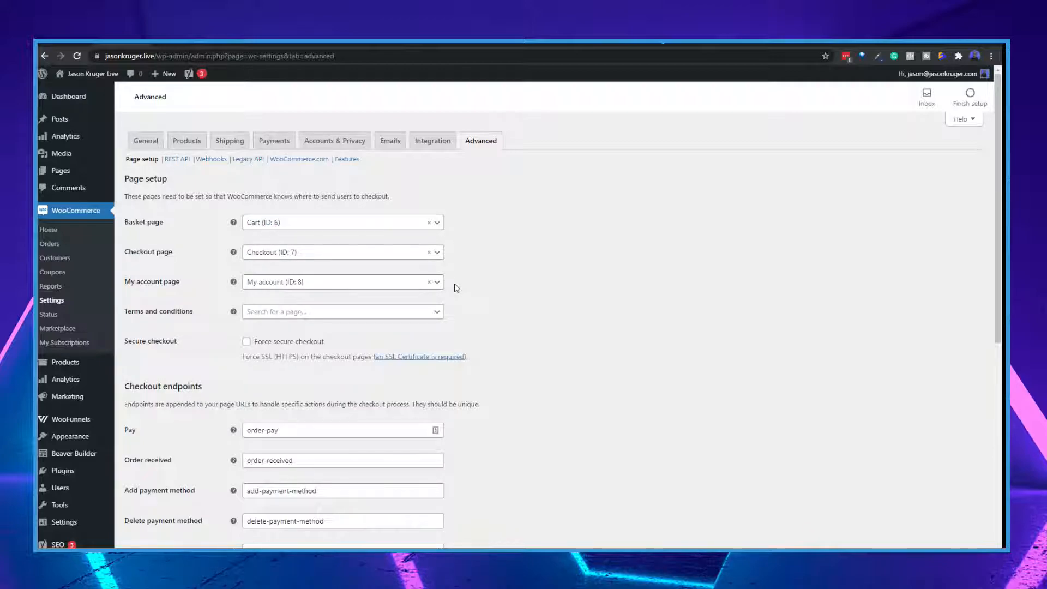
pyautogui.click(436, 253)
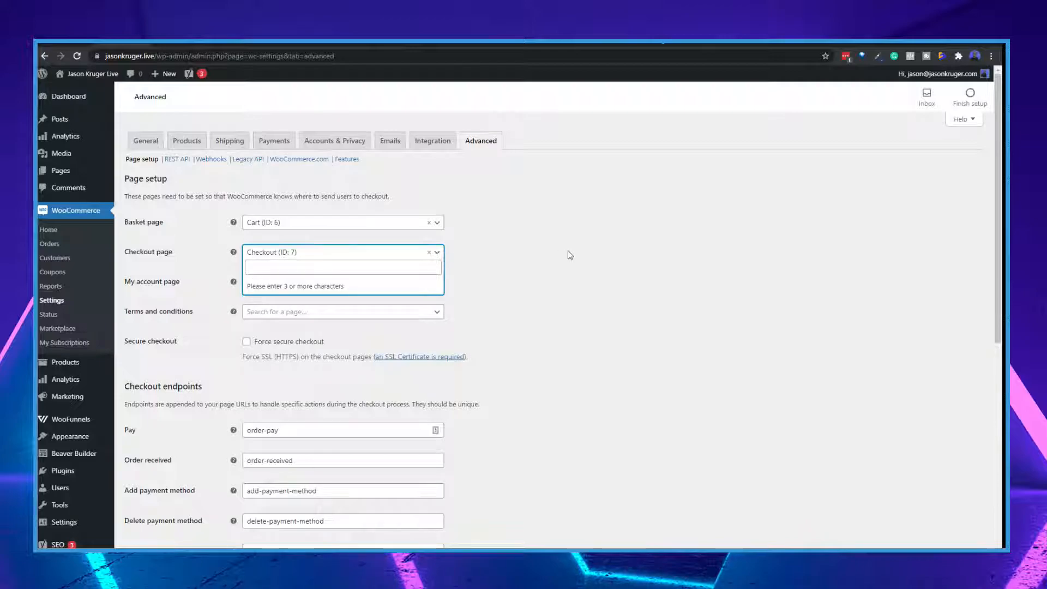
pyautogui.click(560, 255)
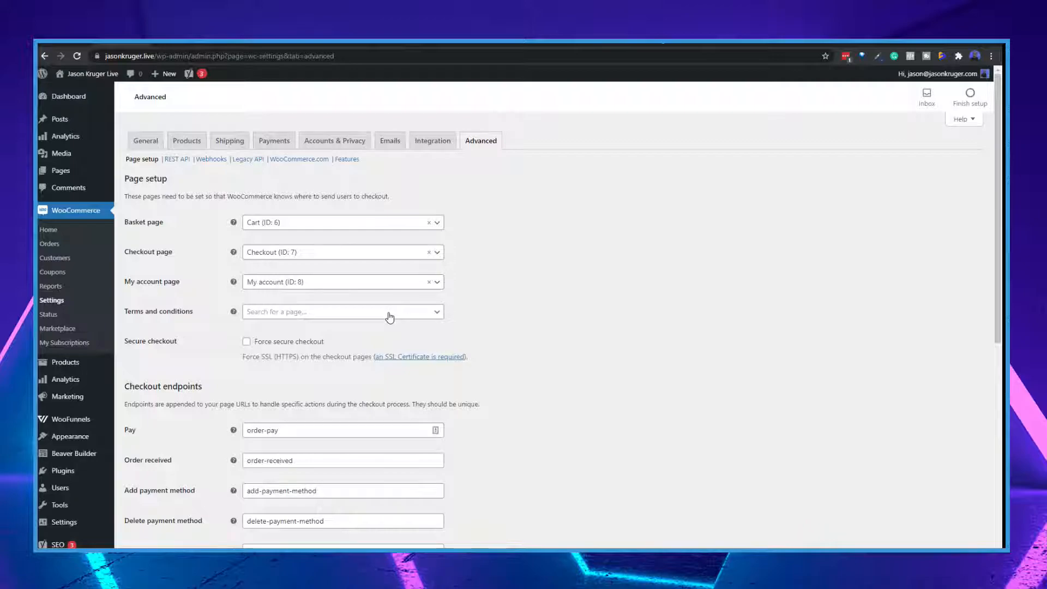
# Review the secure checkout option and the checkout and account endpoints in the advanced settings
pyautogui.scroll(-2, 558, 323)
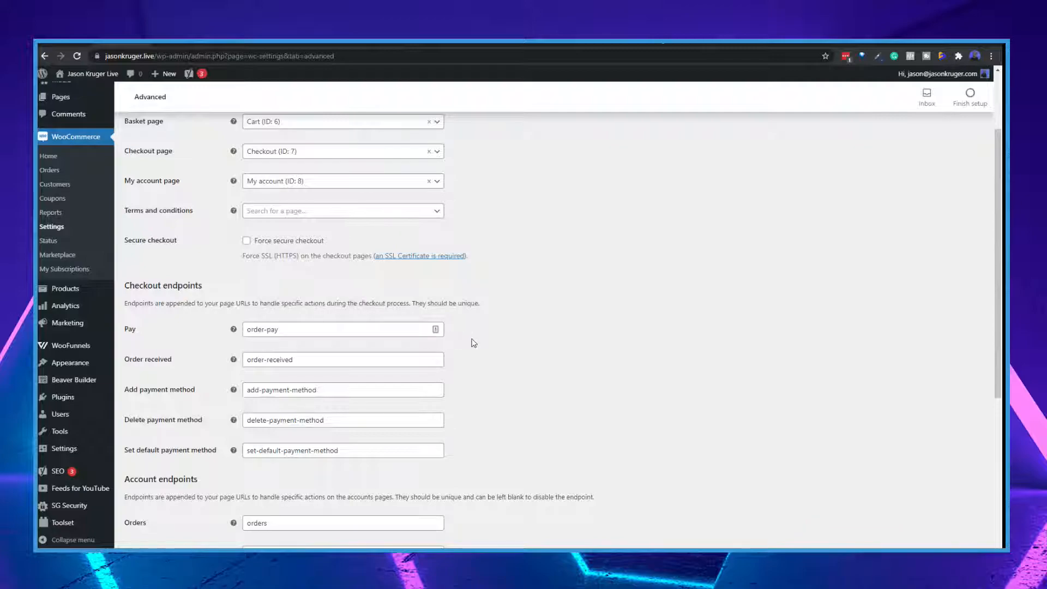
pyautogui.scroll(-2, 472, 343)
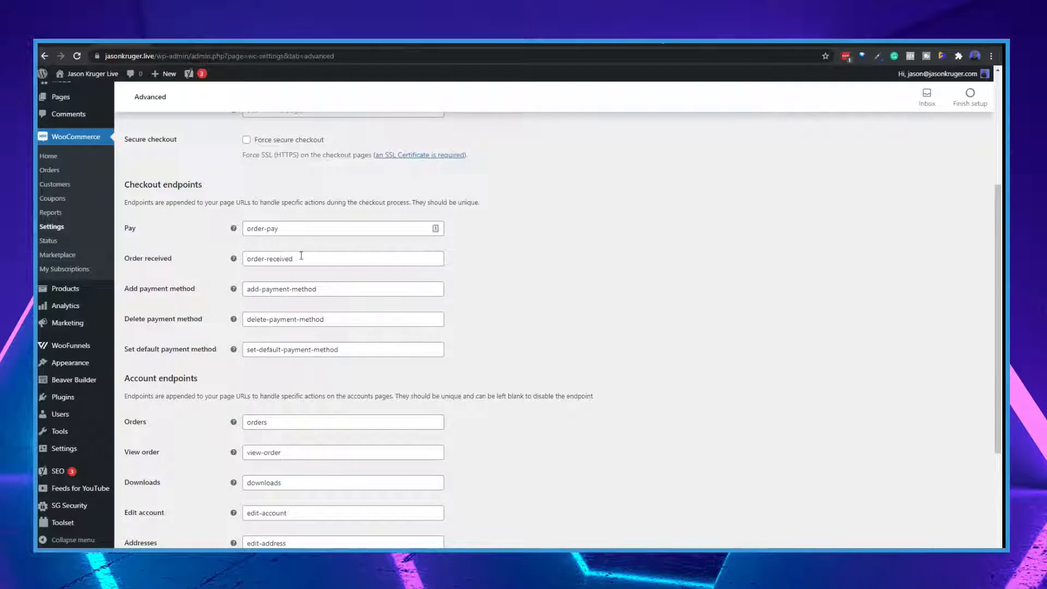
pyautogui.scroll(-3, 497, 384)
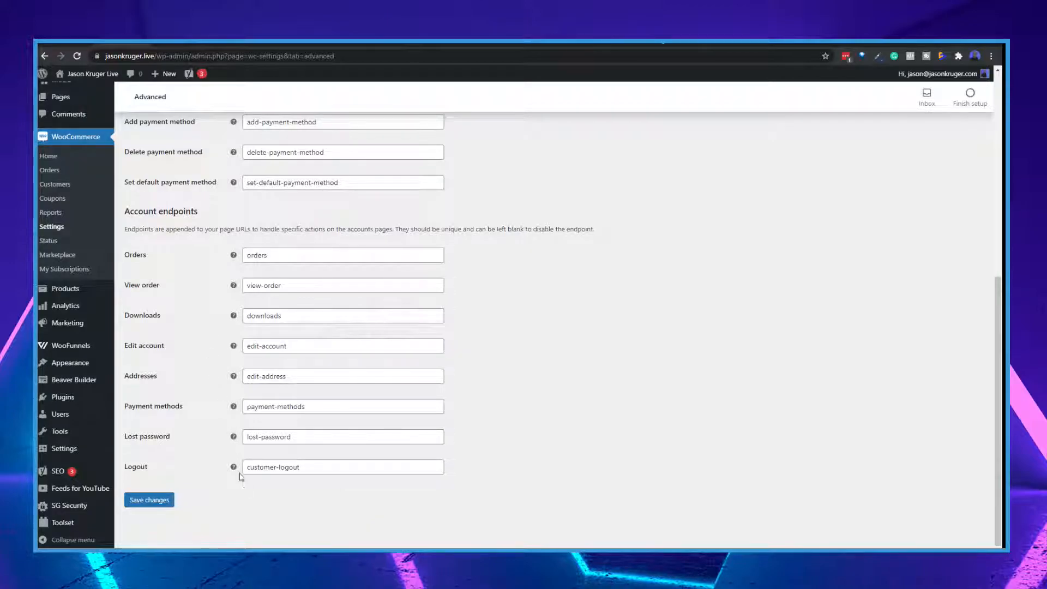
pyautogui.scroll(7, 617, 353)
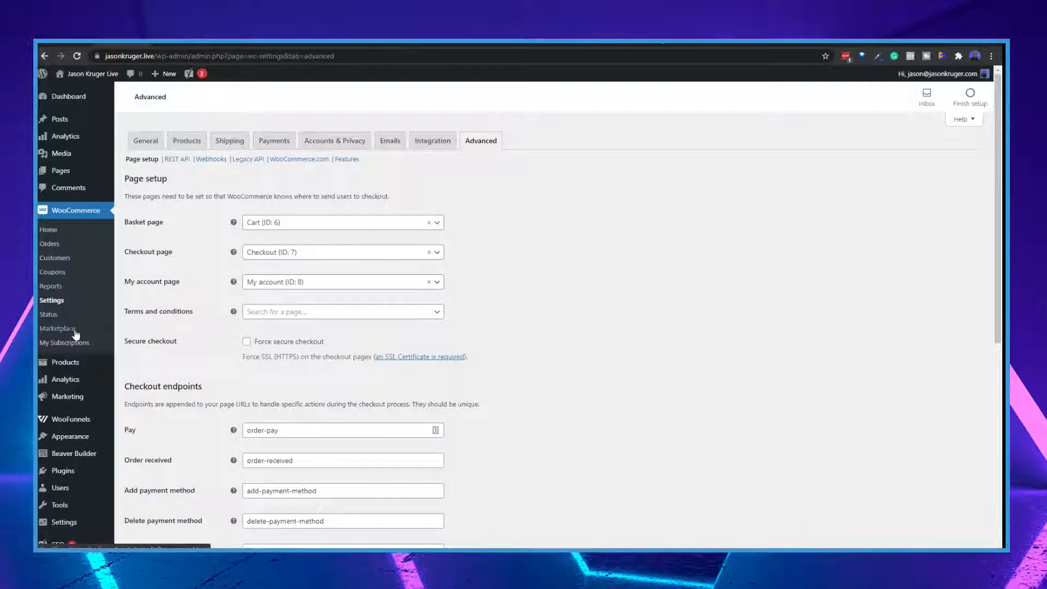
# Open the store's list of all products
pyautogui.moveTo(68, 364)
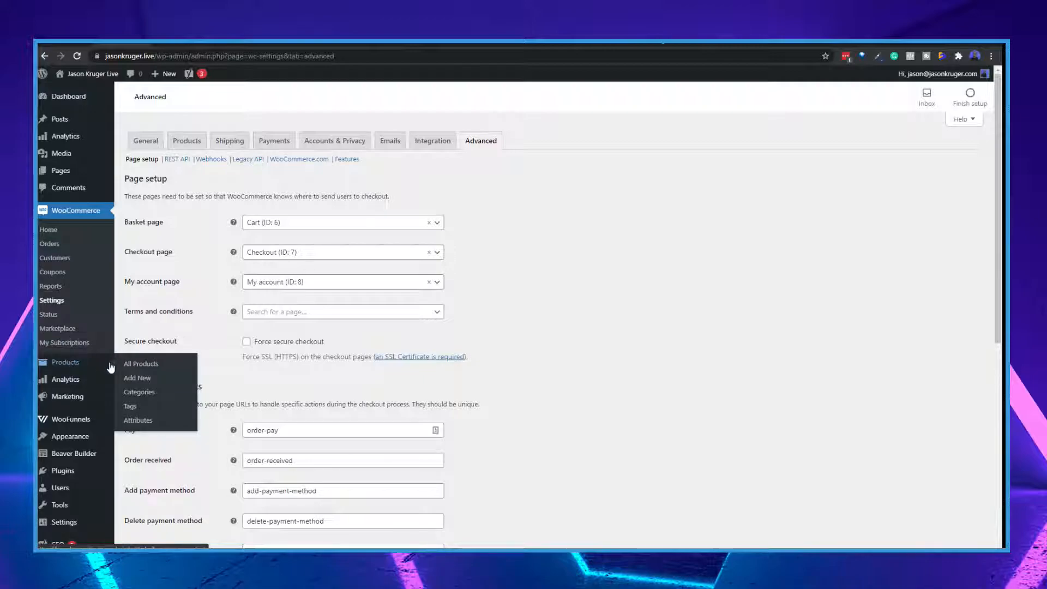
pyautogui.click(142, 367)
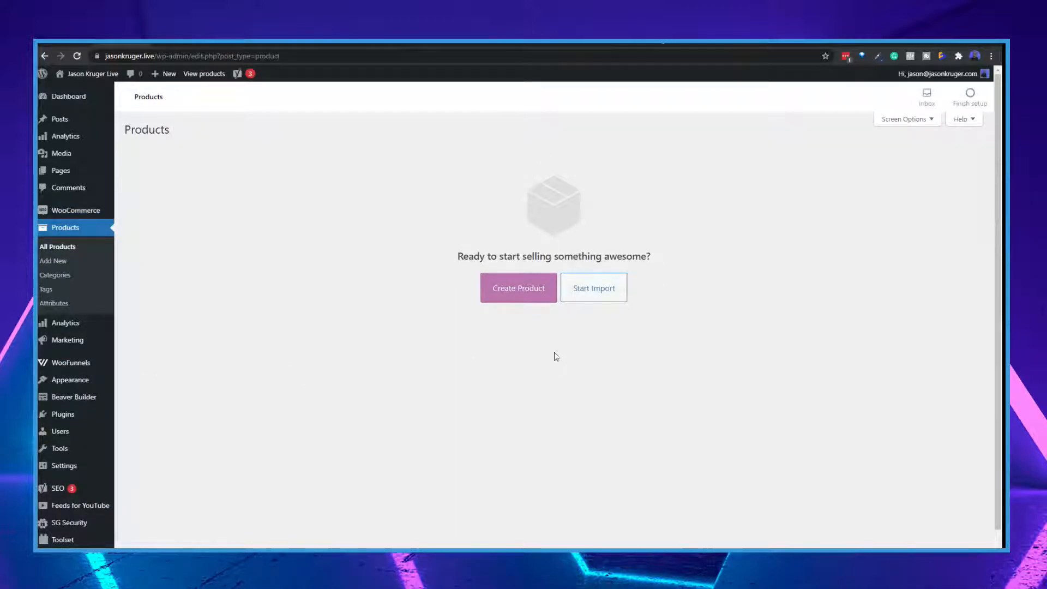
# Create a new product named Demo and dismiss the product description tip
pyautogui.click(517, 291)
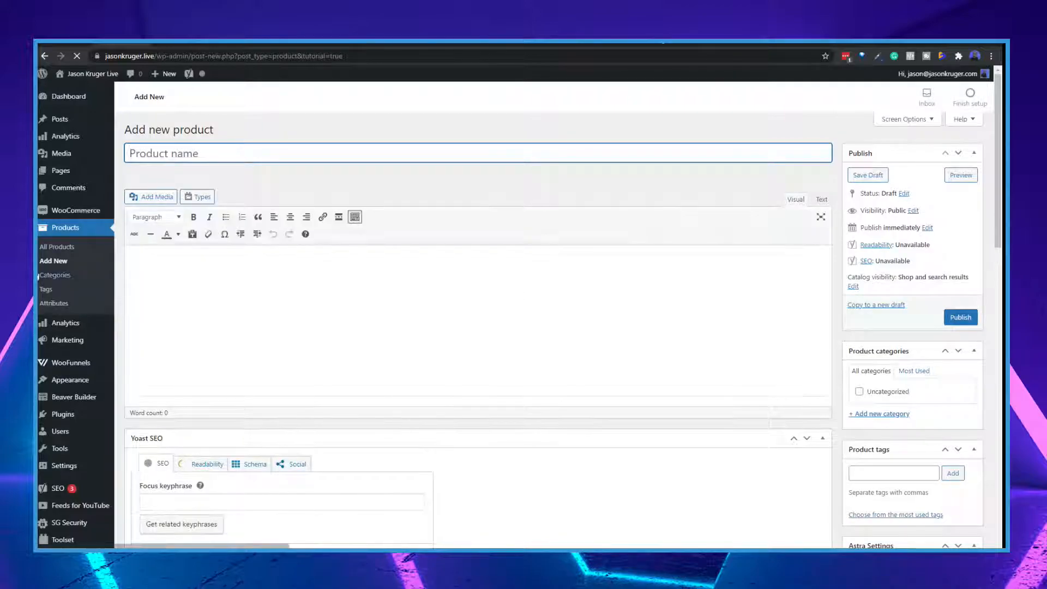
pyautogui.write('Demo')
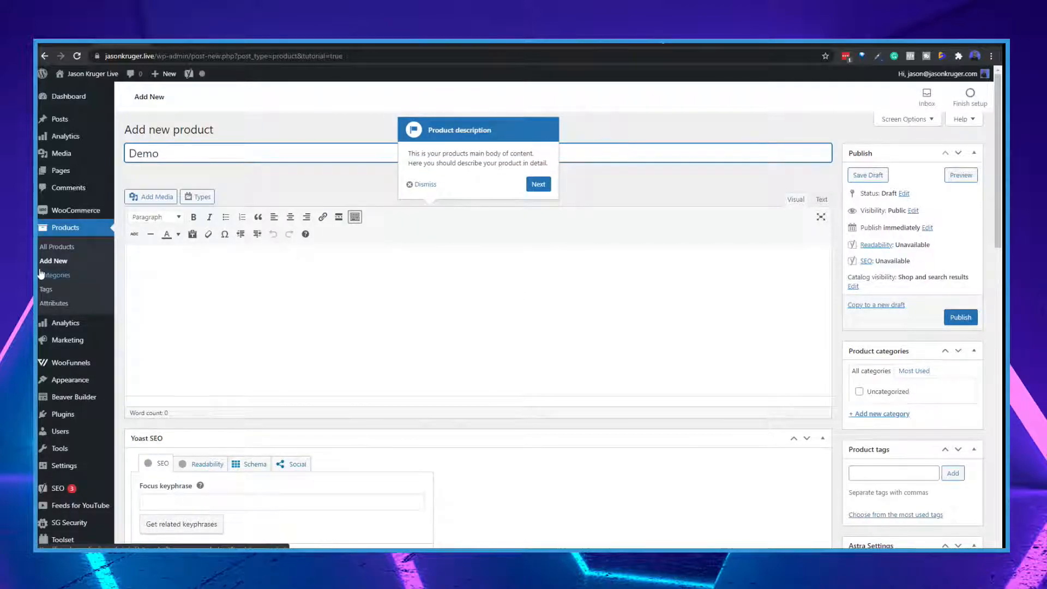
pyautogui.click(427, 186)
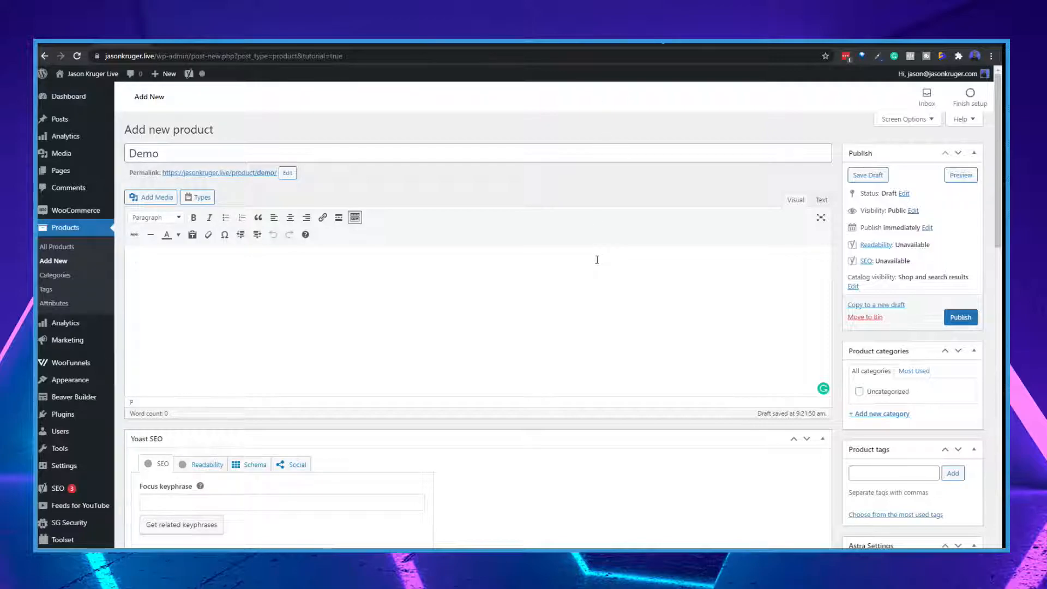
# Enter "Main Description" as the product's main description
pyautogui.scroll(-4, 597, 260)
pyautogui.scroll(4, 613, 257)
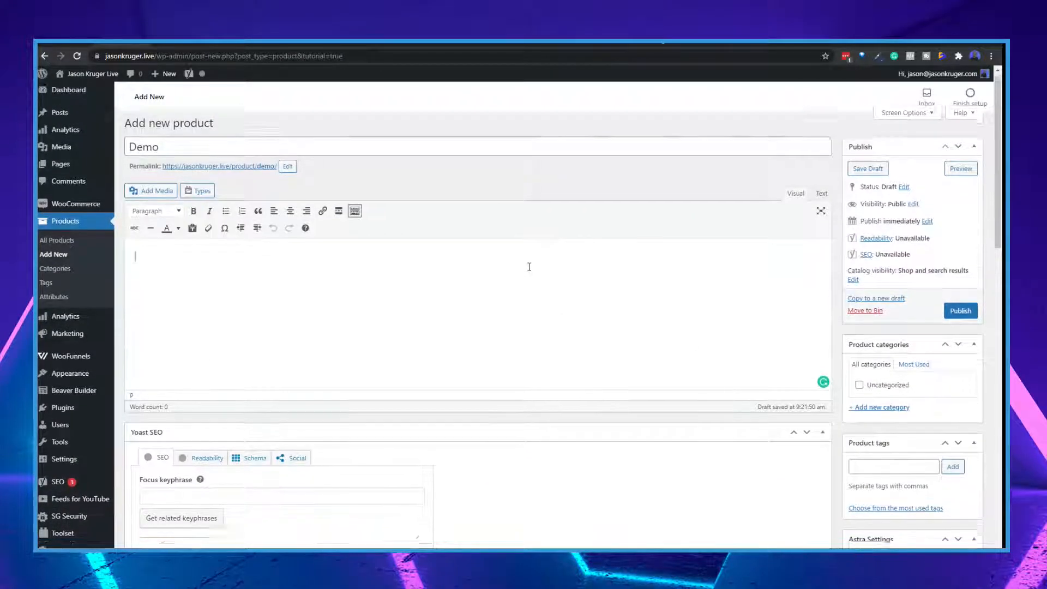
pyautogui.scroll(-15, 529, 266)
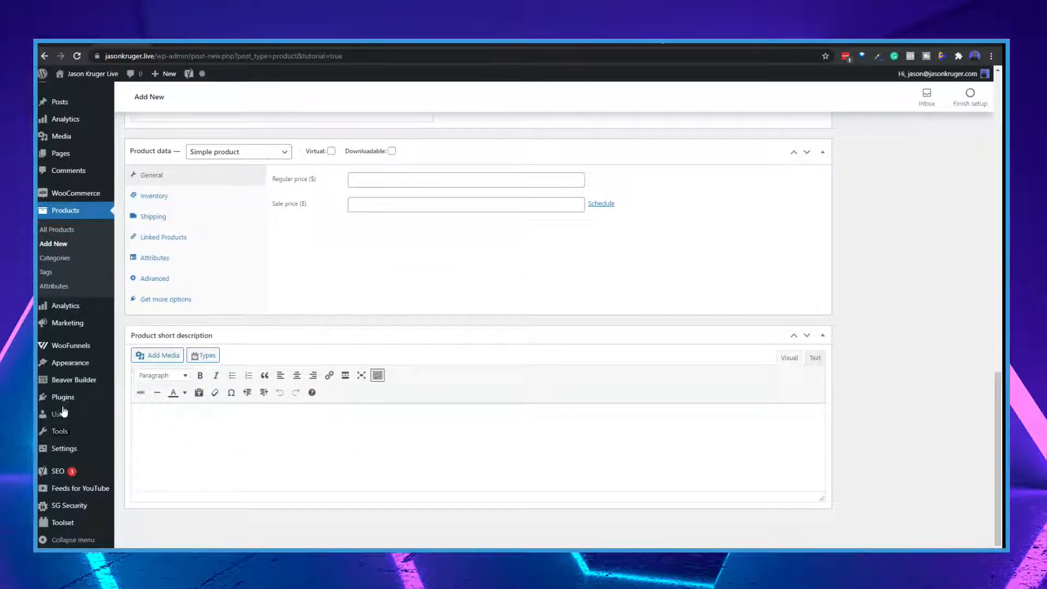
pyautogui.scroll(15, 302, 416)
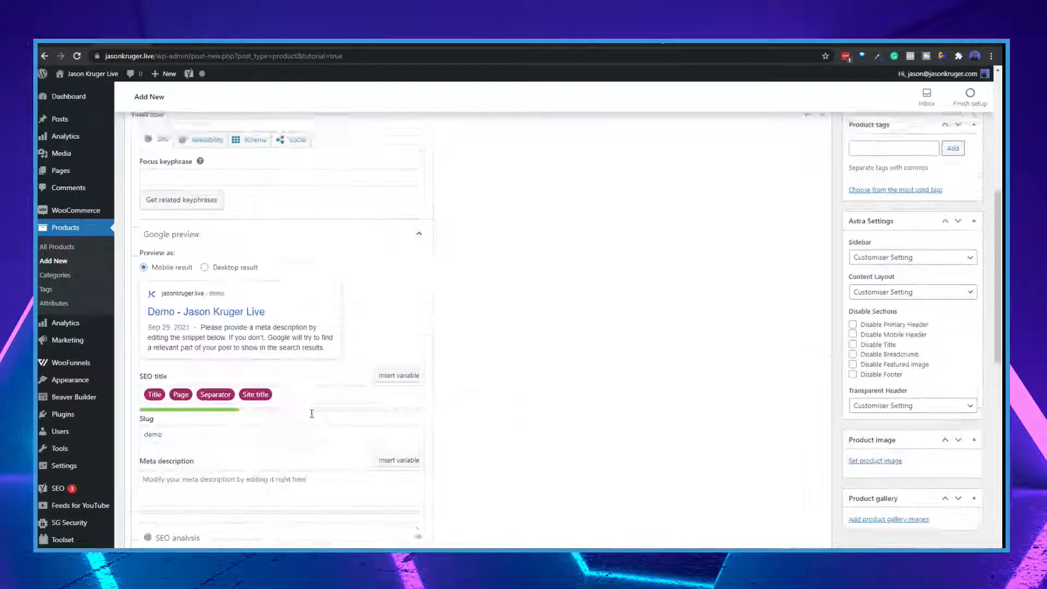
pyautogui.click(223, 315)
pyautogui.write('Main Descri')
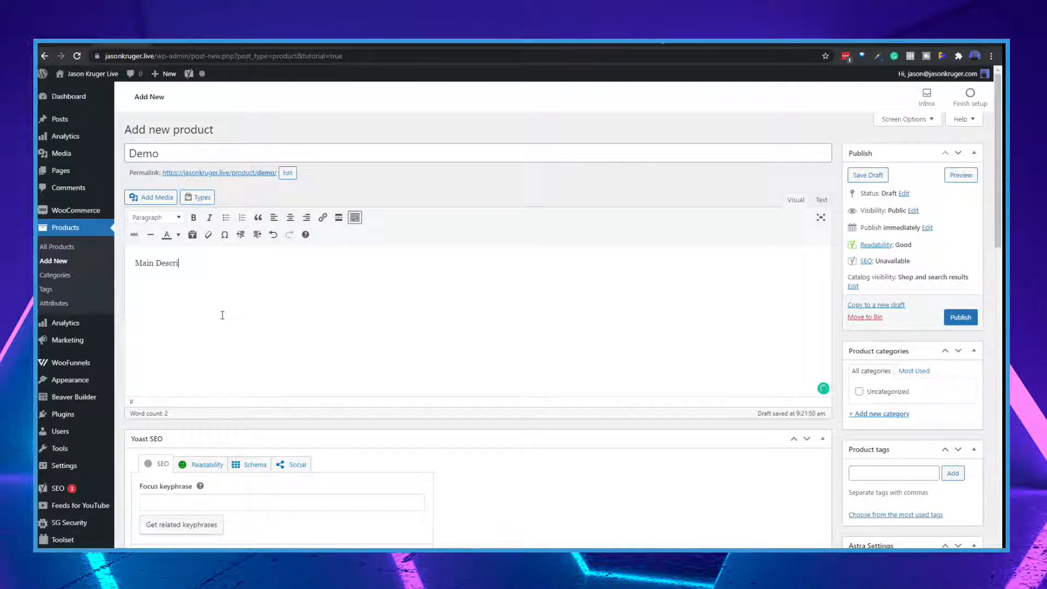
pyautogui.write('ption')
# Enter "Short Description" as the product short description below the product data
pyautogui.scroll(-5, 486, 479)
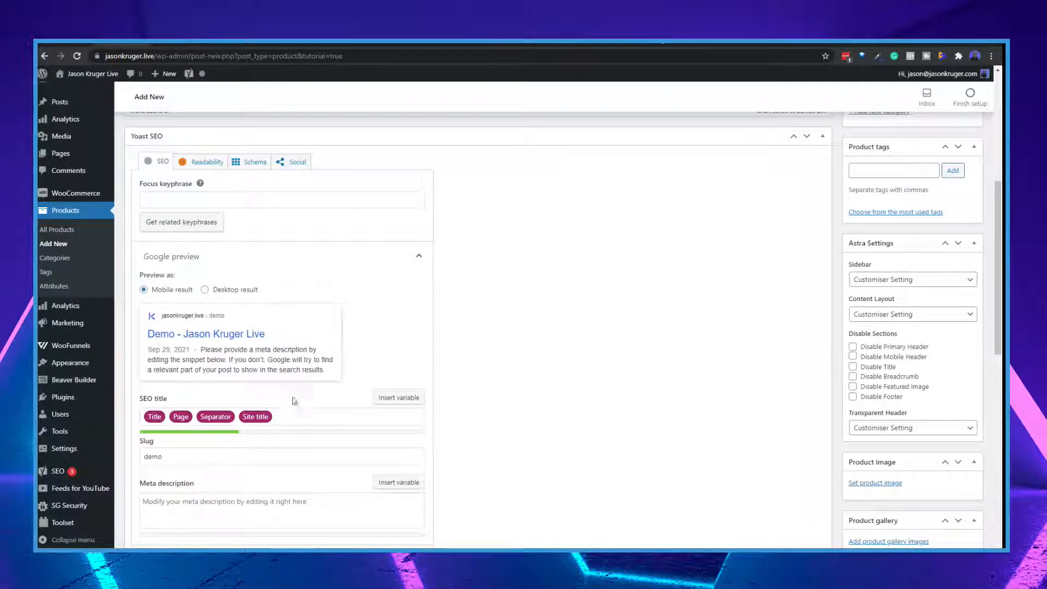
pyautogui.scroll(-4, 305, 454)
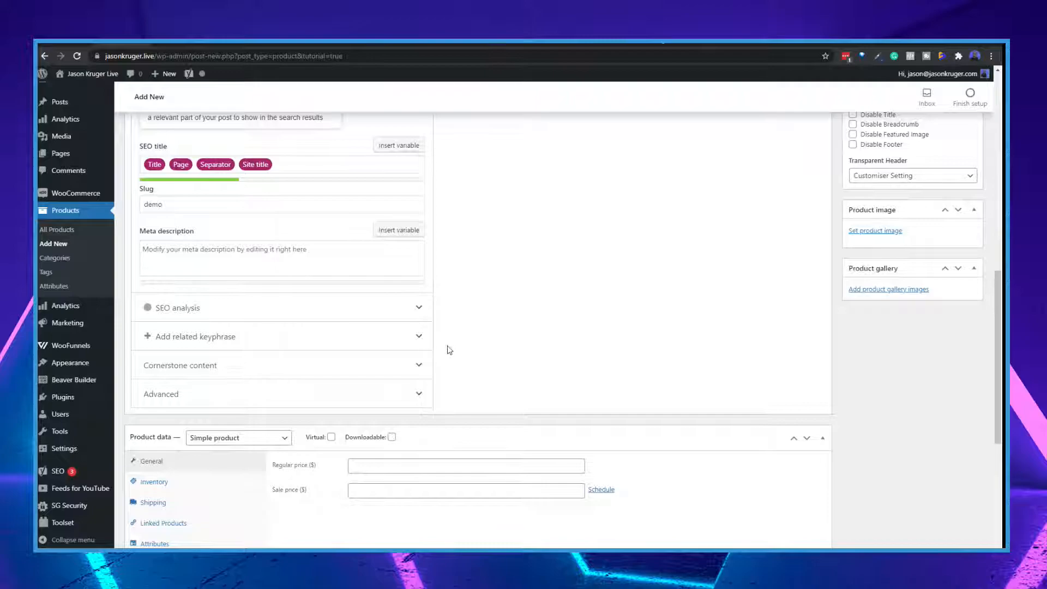
pyautogui.scroll(-4, 459, 354)
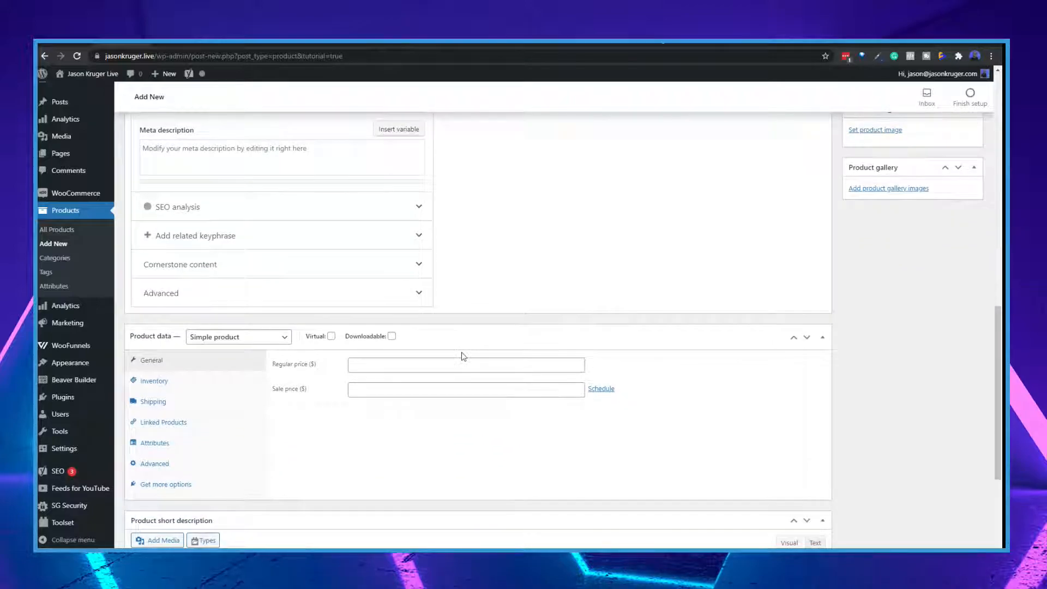
pyautogui.scroll(-2, 445, 351)
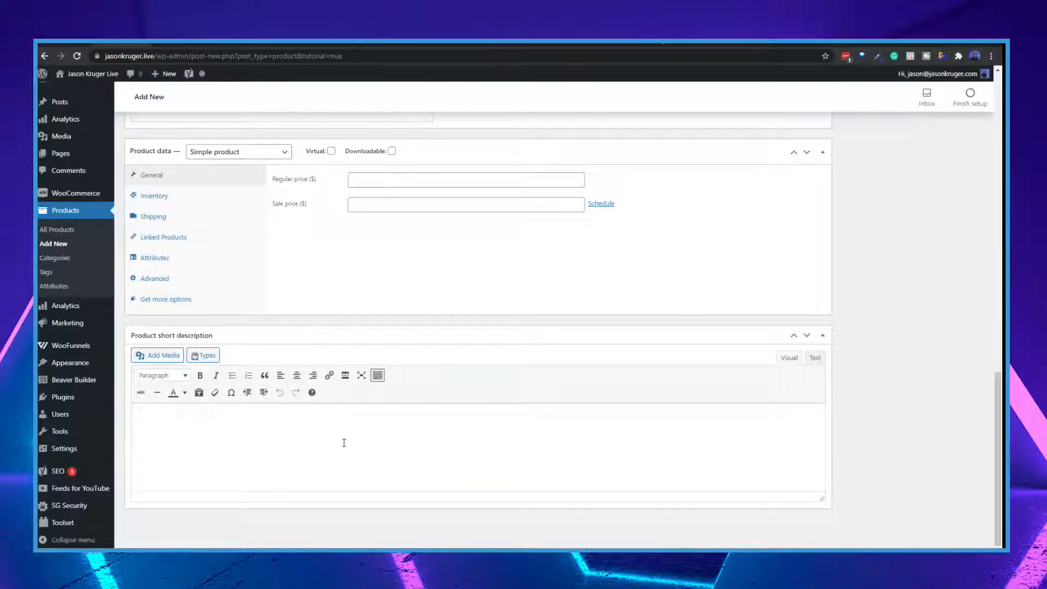
pyautogui.click(341, 443)
pyautogui.write('Short D')
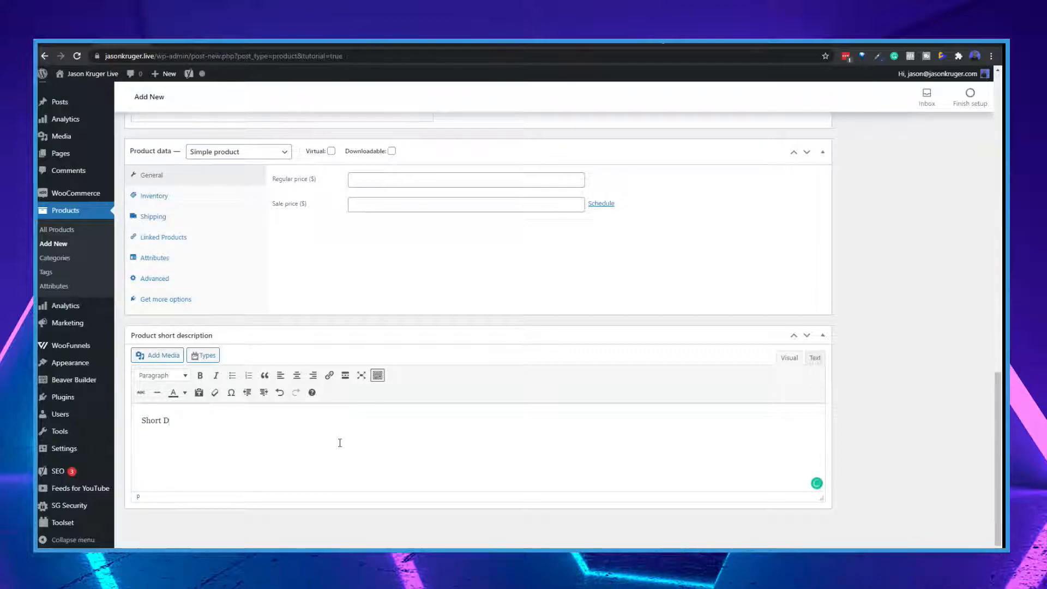
pyautogui.write('escription')
# Keep the product type as Simple product and set its regular price to $10
pyautogui.scroll(1, 458, 280)
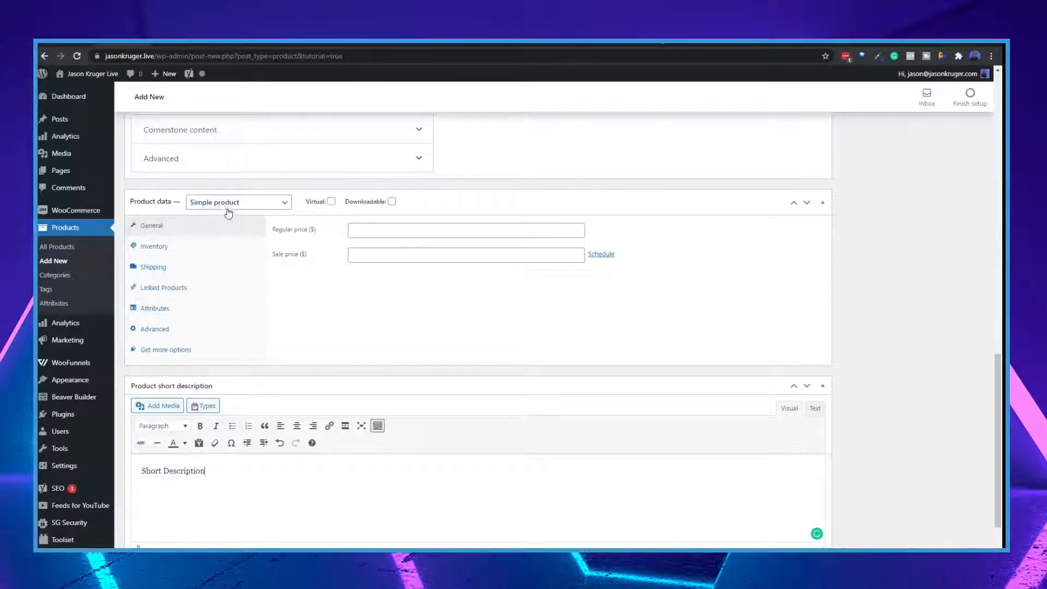
pyautogui.click(273, 206)
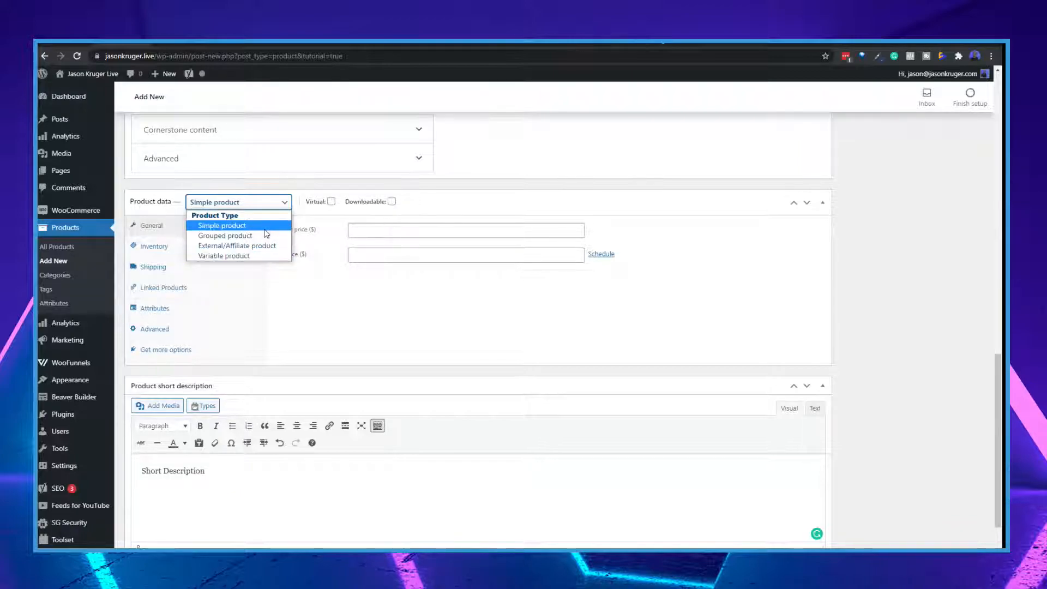
pyautogui.click(265, 230)
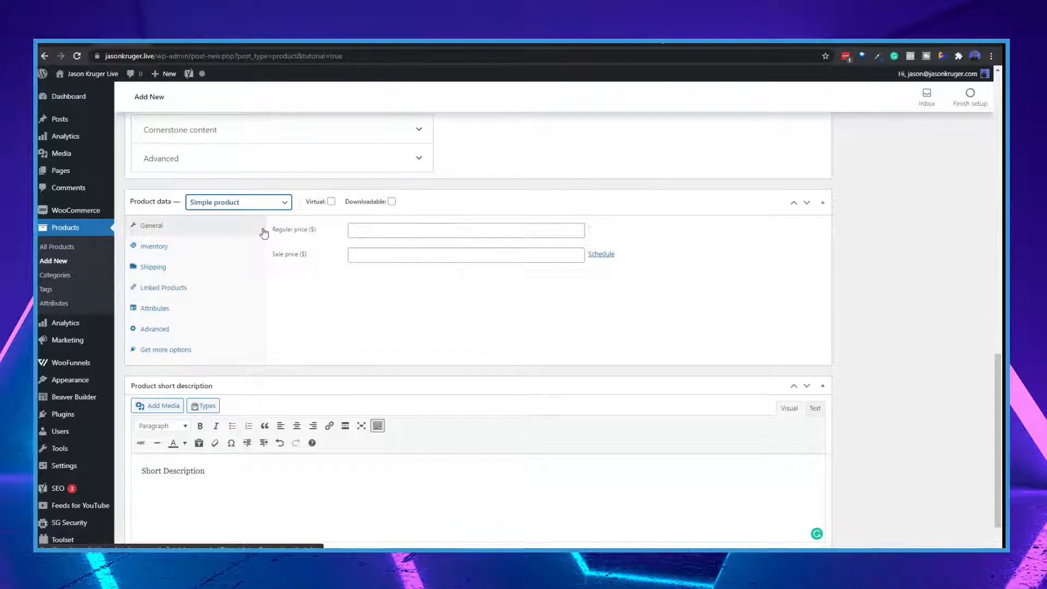
pyautogui.click(356, 229)
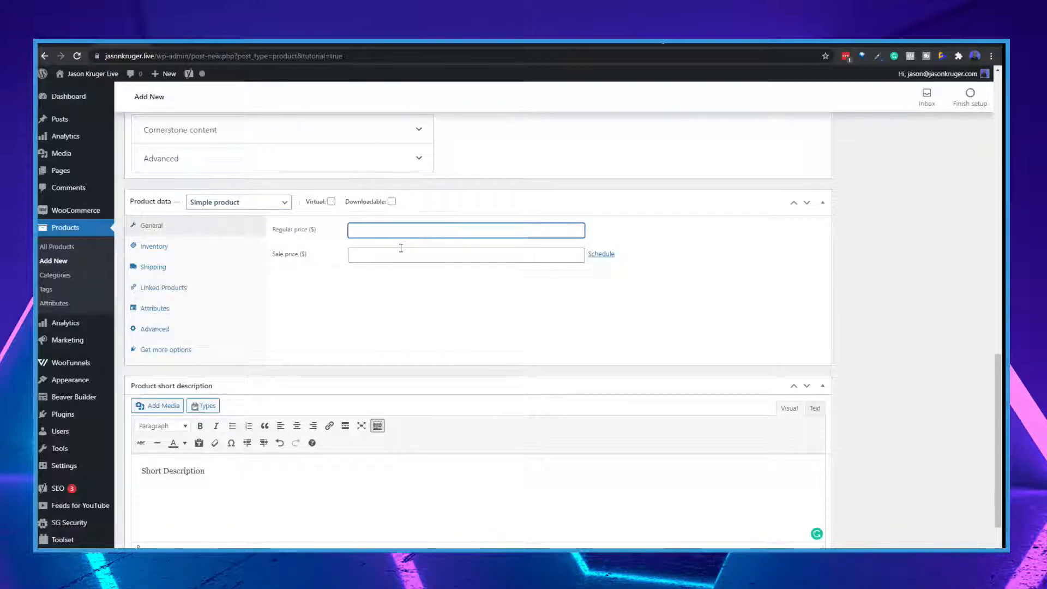
pyautogui.write('10')
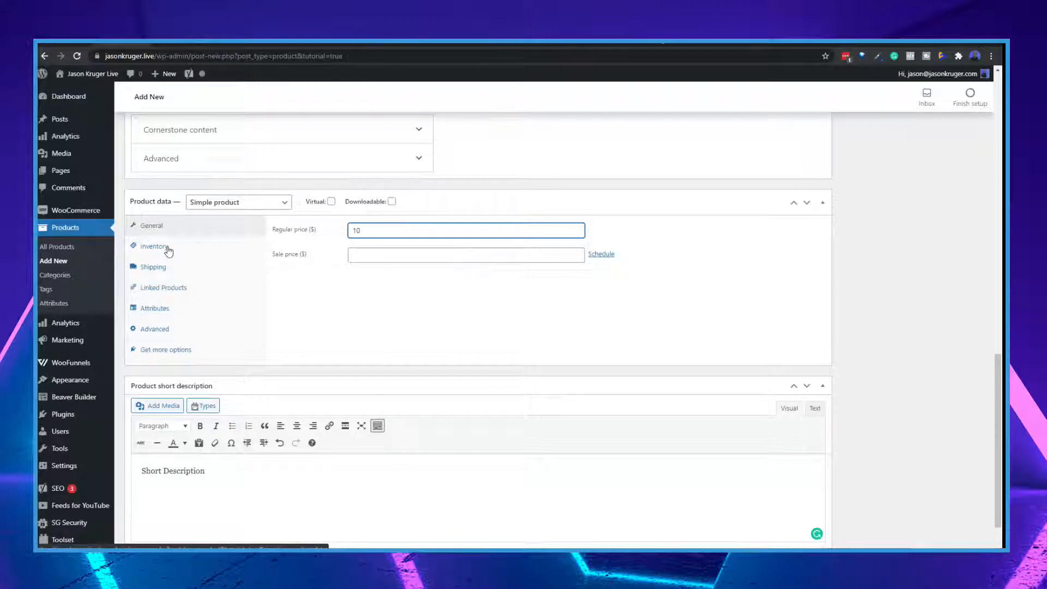
# Try the Virtual and Downloadable options on the Demo product, switching each one off again
pyautogui.click(330, 202)
pyautogui.click(330, 203)
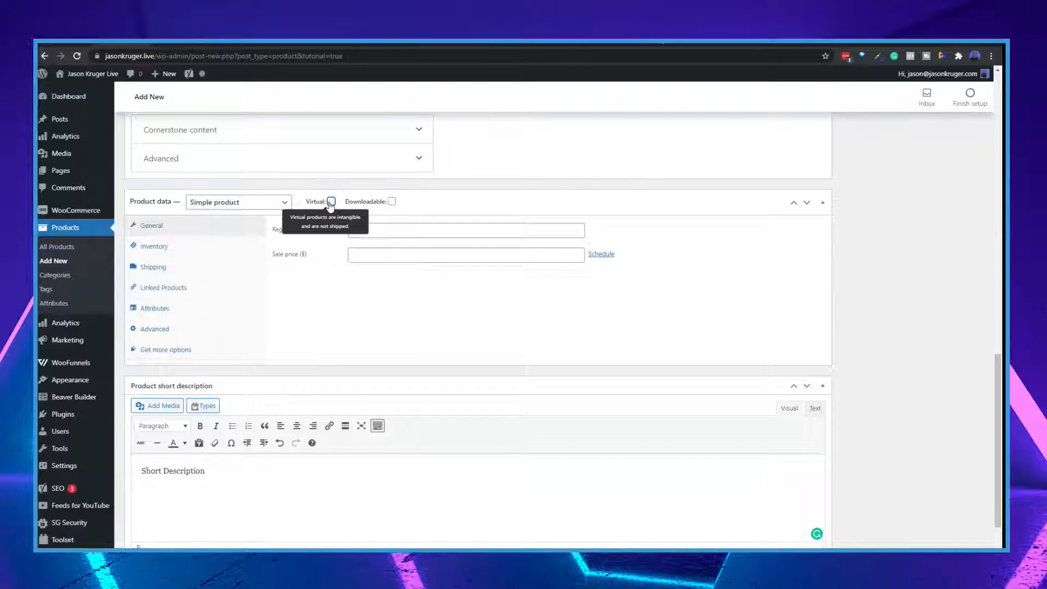
pyautogui.click(330, 202)
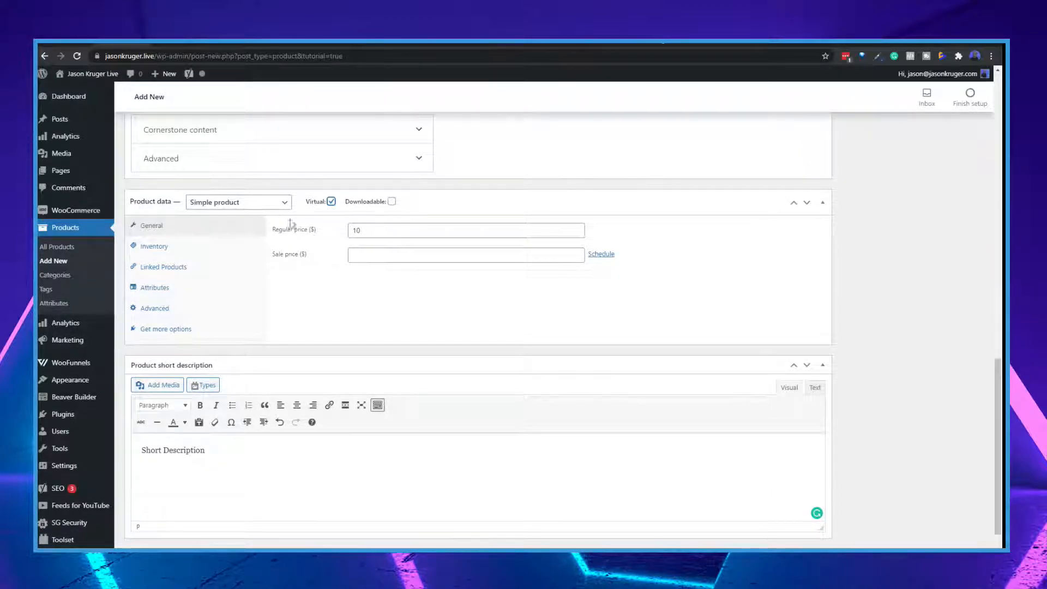
pyautogui.click(331, 202)
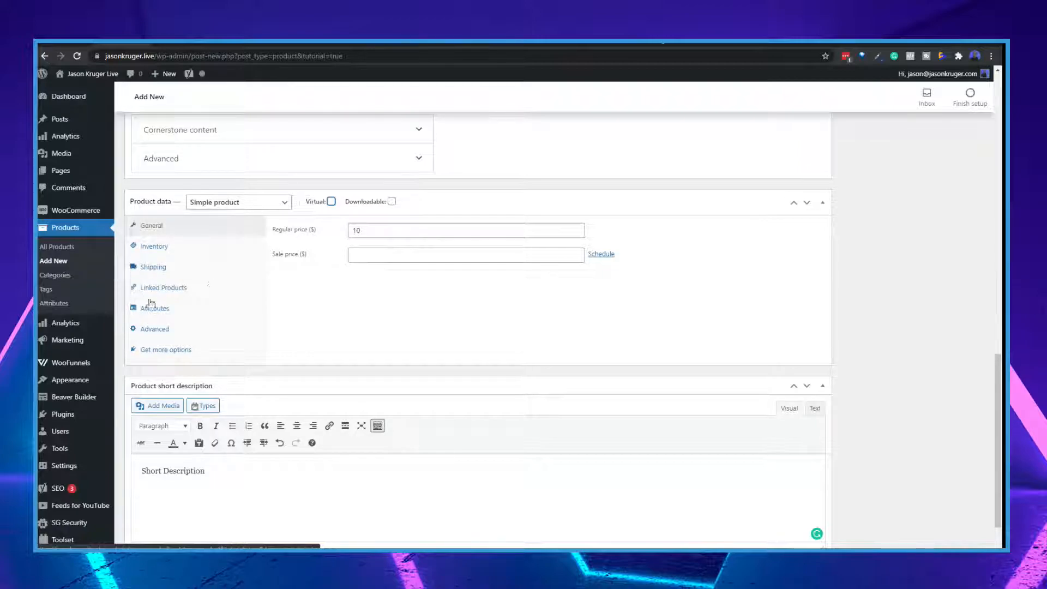
pyautogui.click(331, 202)
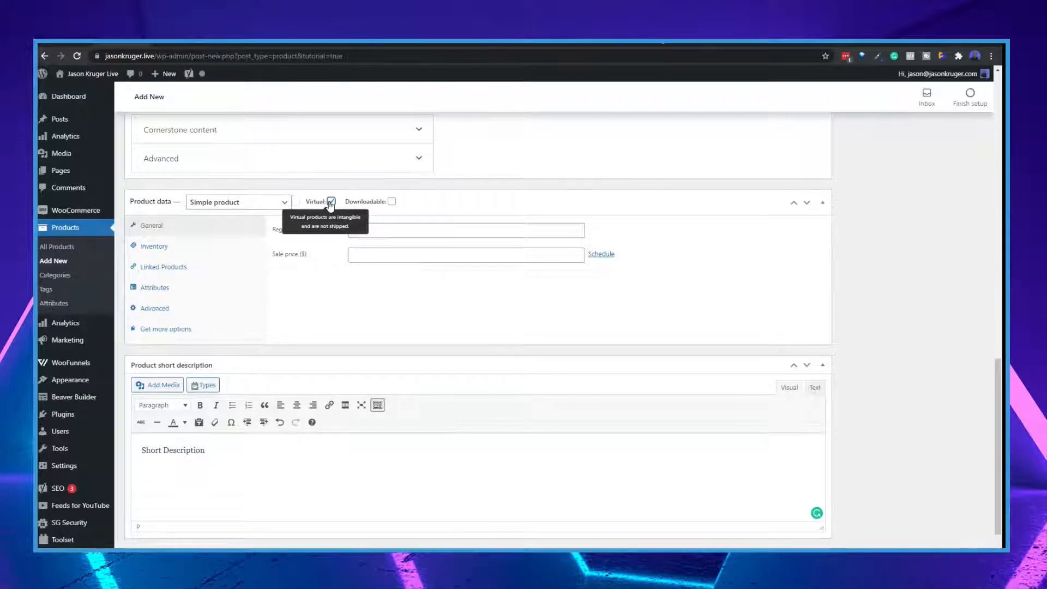
pyautogui.click(331, 202)
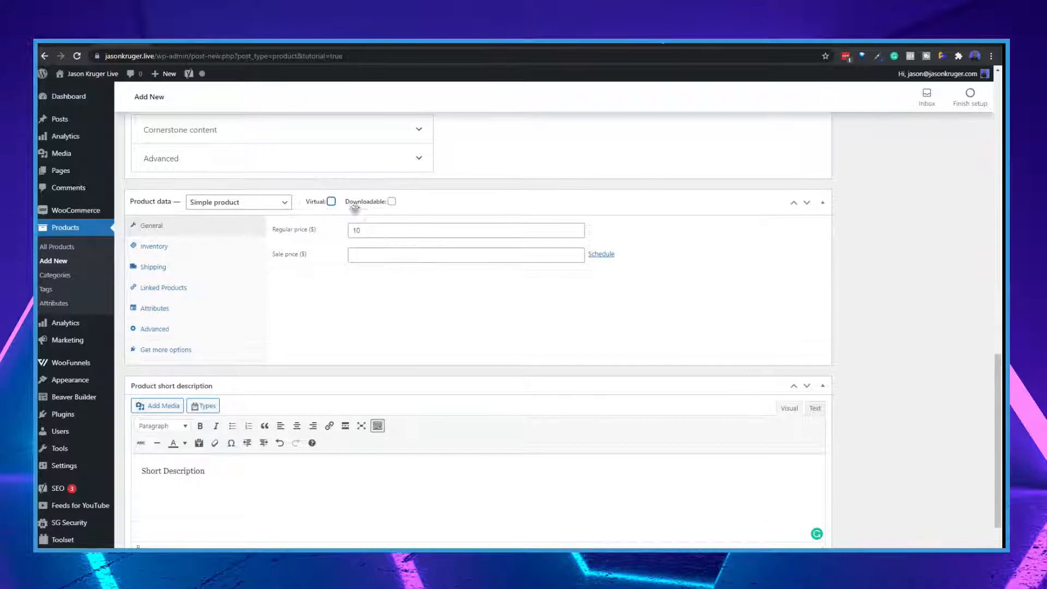
pyautogui.click(392, 202)
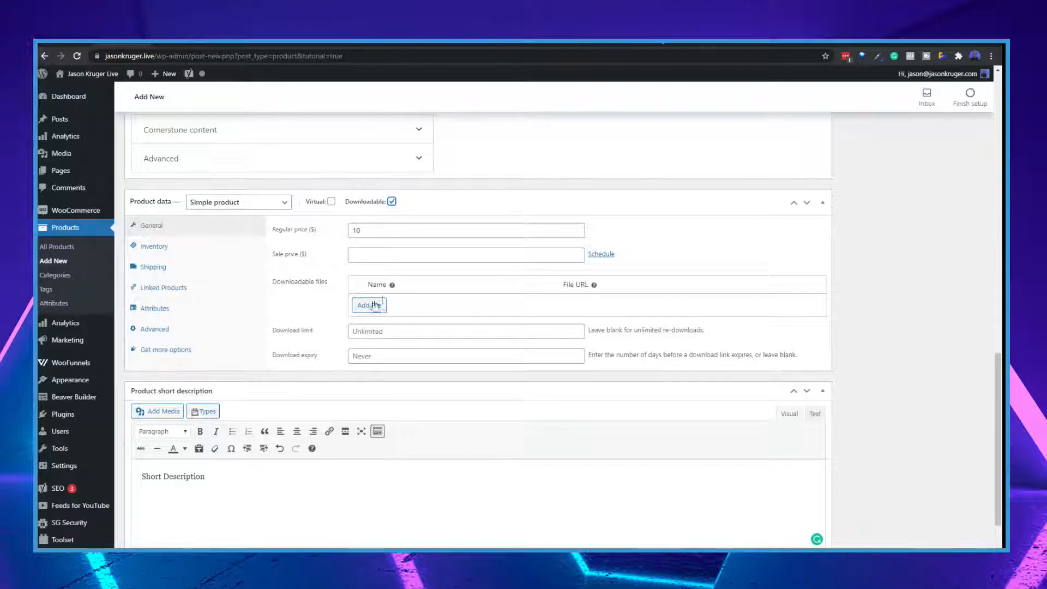
pyautogui.click(391, 201)
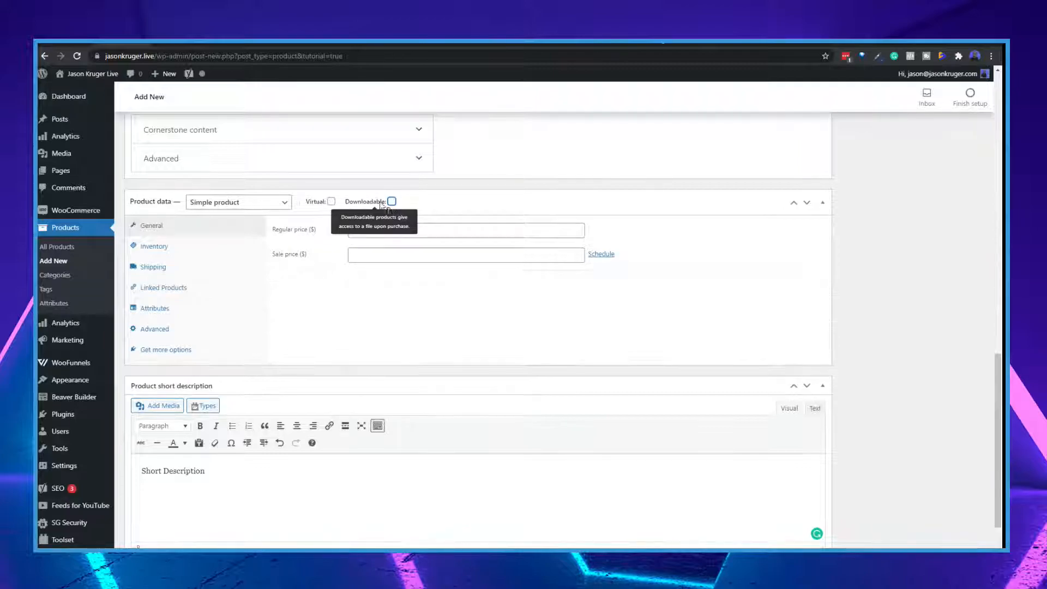
# Check the product's stock status choices, enable stock management at product level, and view the back-order options
pyautogui.click(157, 247)
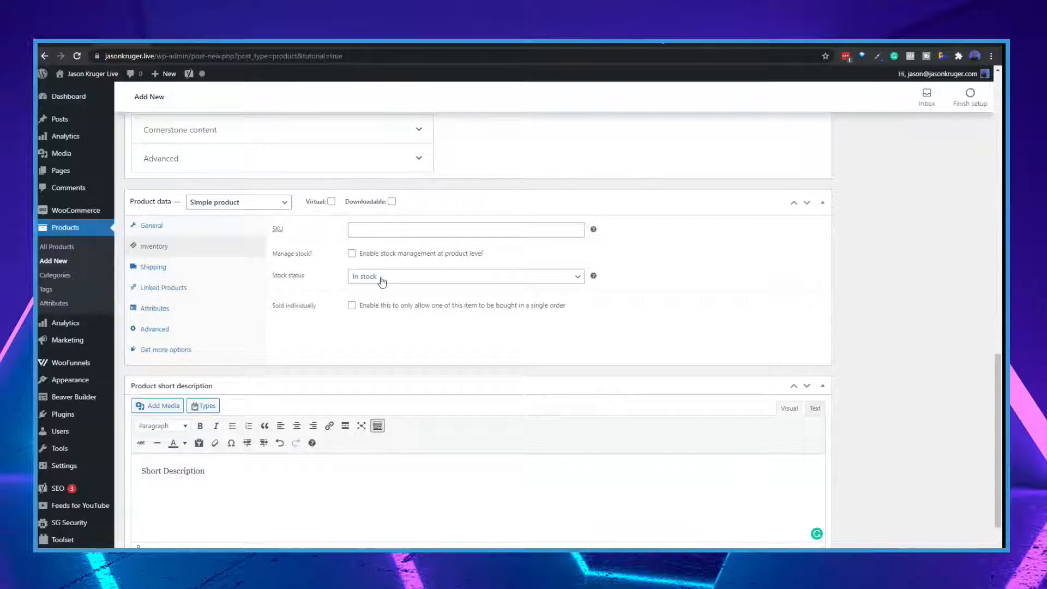
pyautogui.click(420, 283)
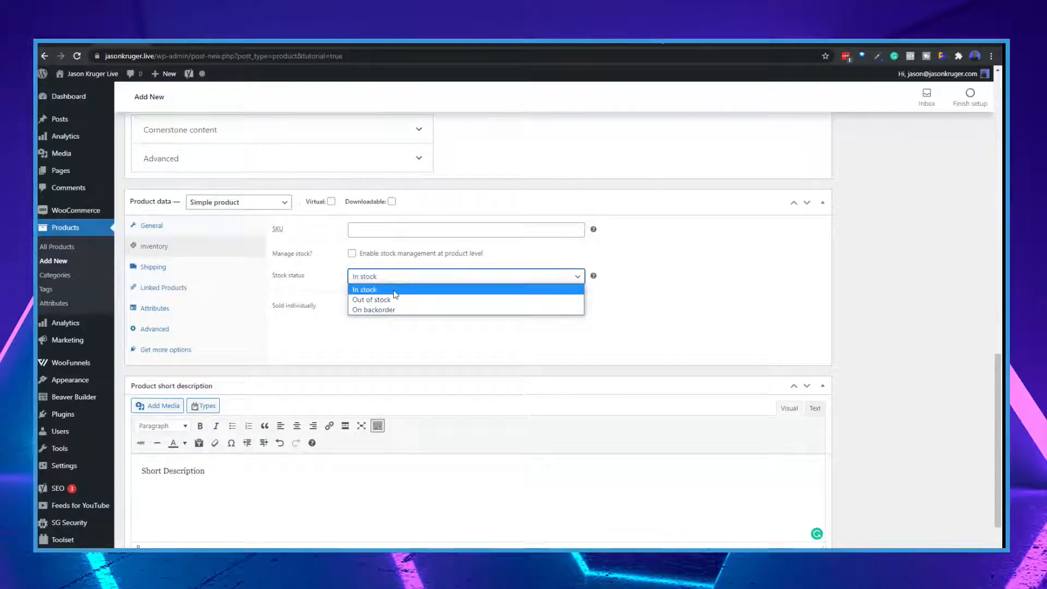
pyautogui.click(352, 253)
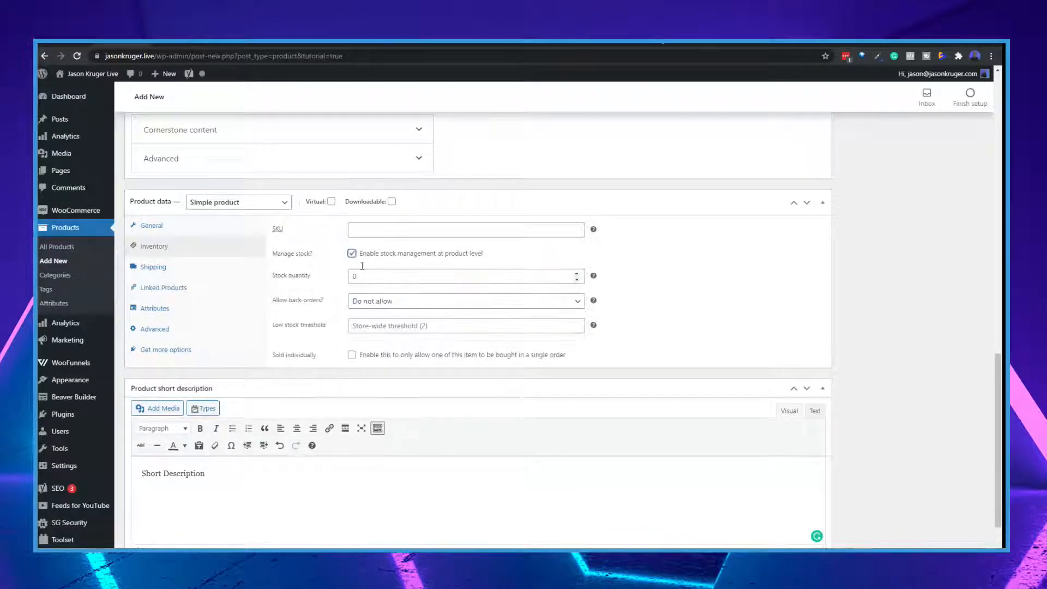
pyautogui.click(352, 253)
pyautogui.click(352, 253)
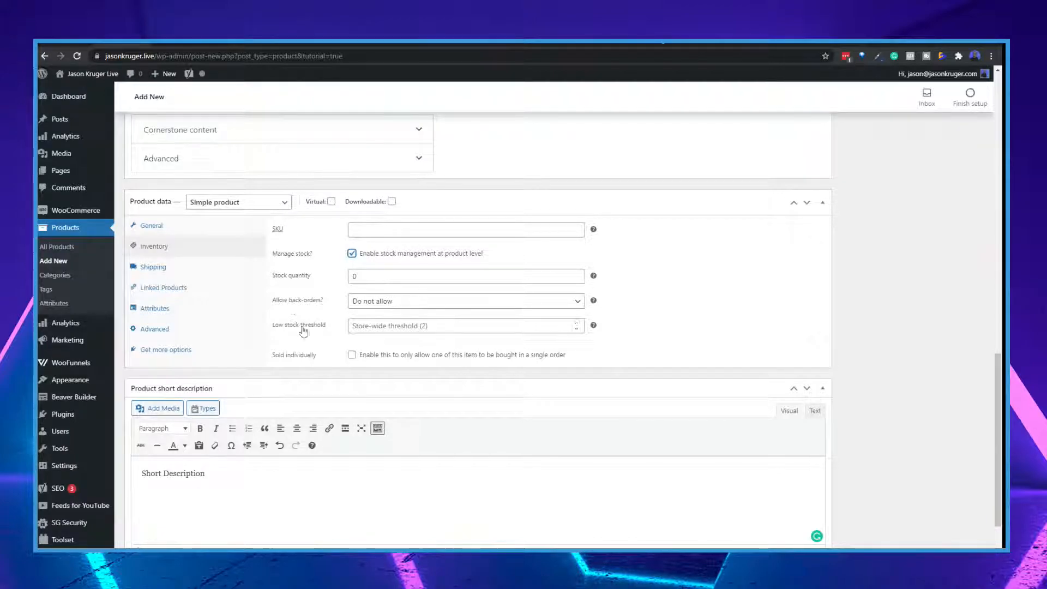
pyautogui.click(428, 302)
pyautogui.click(325, 312)
# Review the product's shipping, linked products, attributes and advanced settings
pyautogui.click(159, 271)
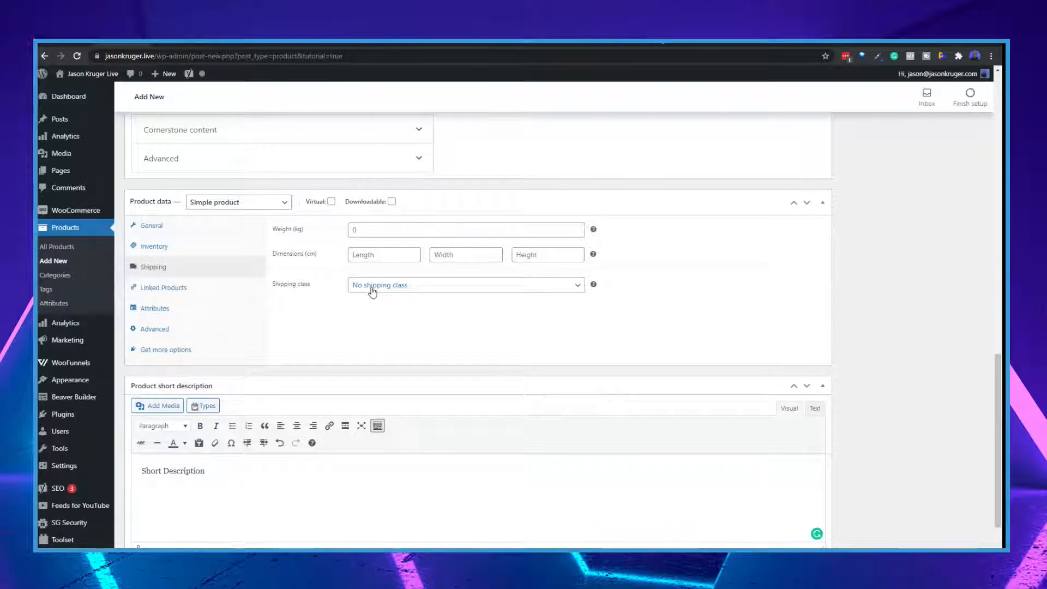
pyautogui.click(175, 287)
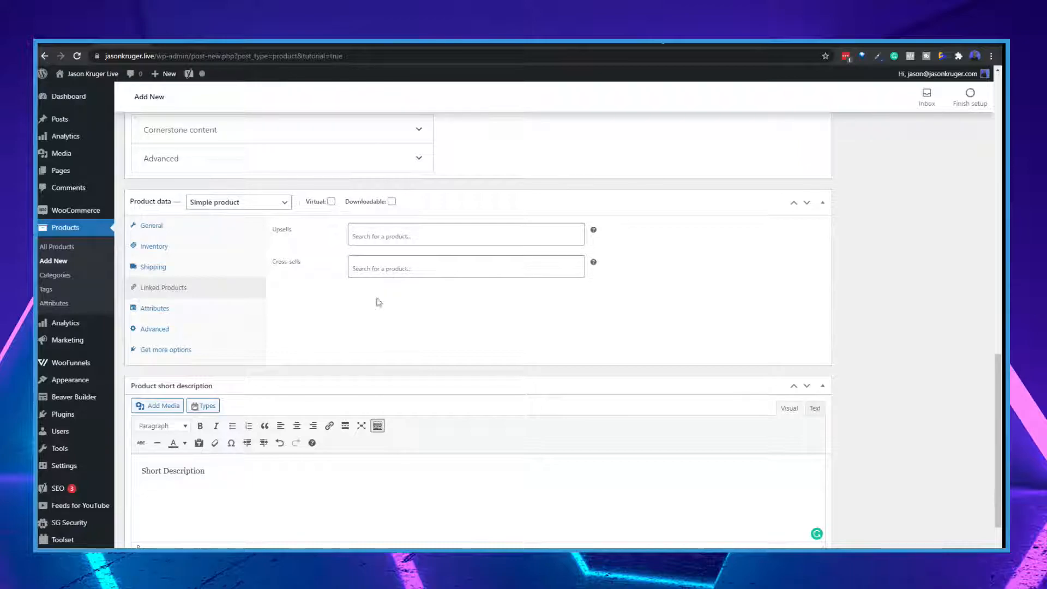
pyautogui.click(168, 315)
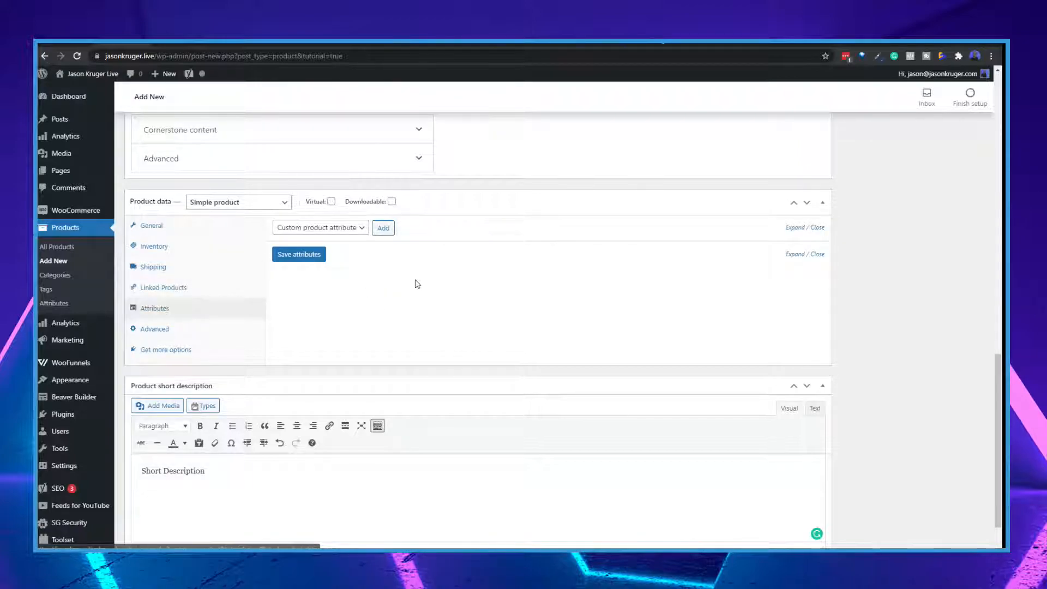
pyautogui.click(339, 227)
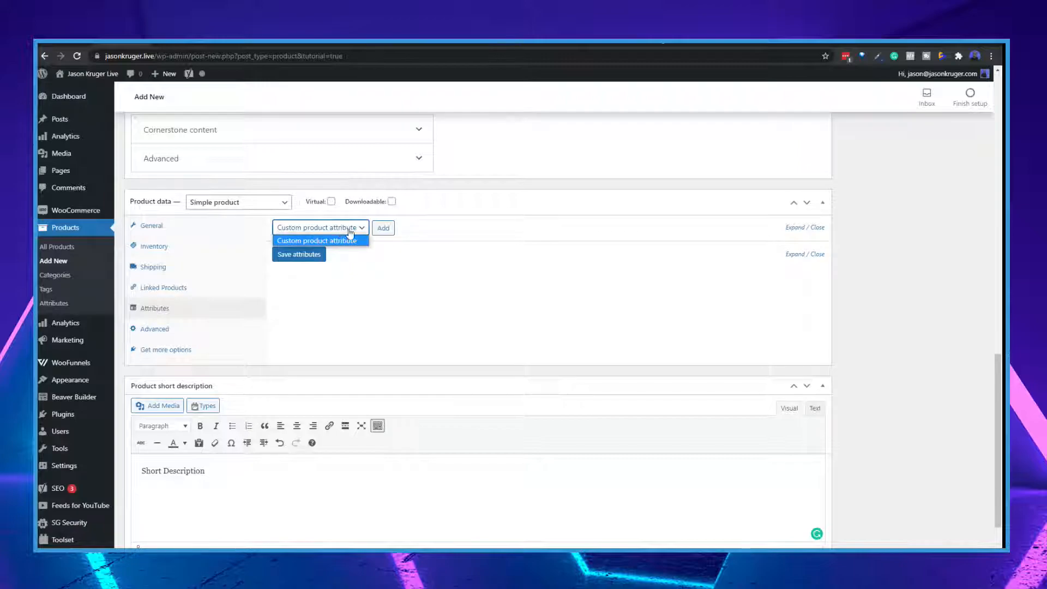
pyautogui.click(451, 236)
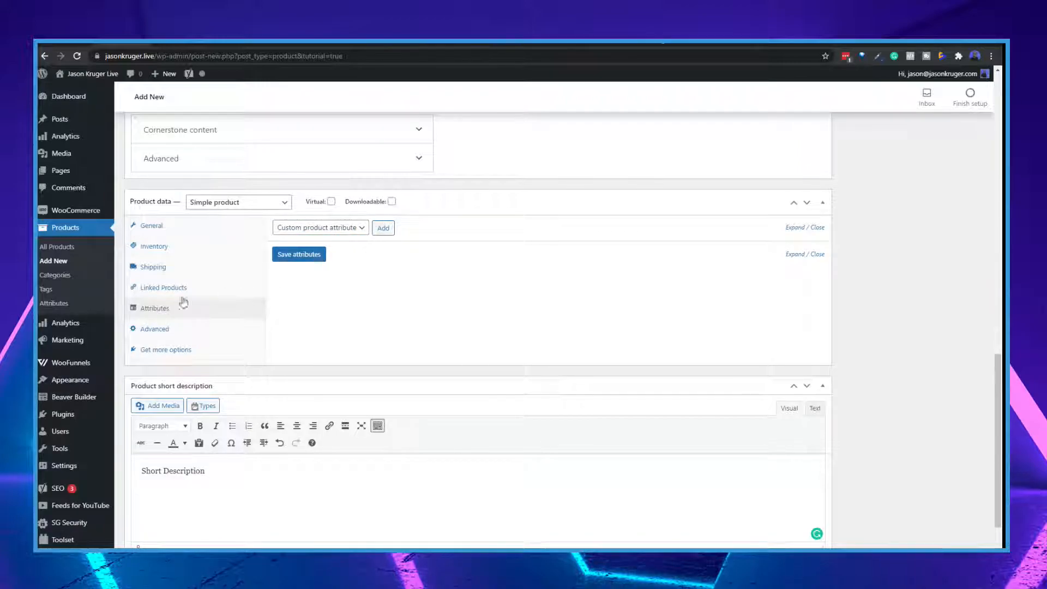
pyautogui.click(164, 332)
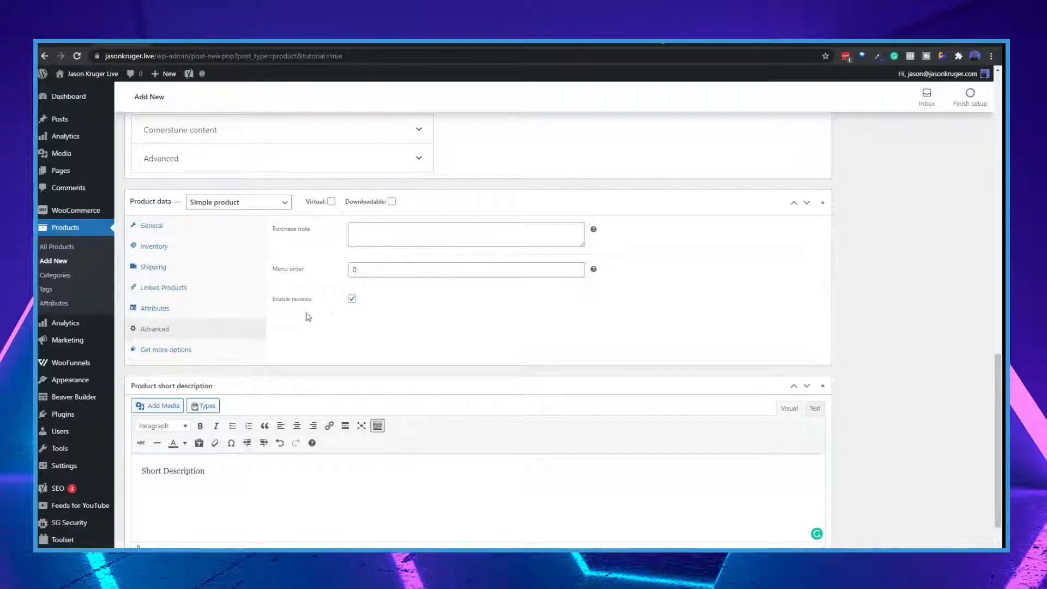
pyautogui.scroll(6, 769, 345)
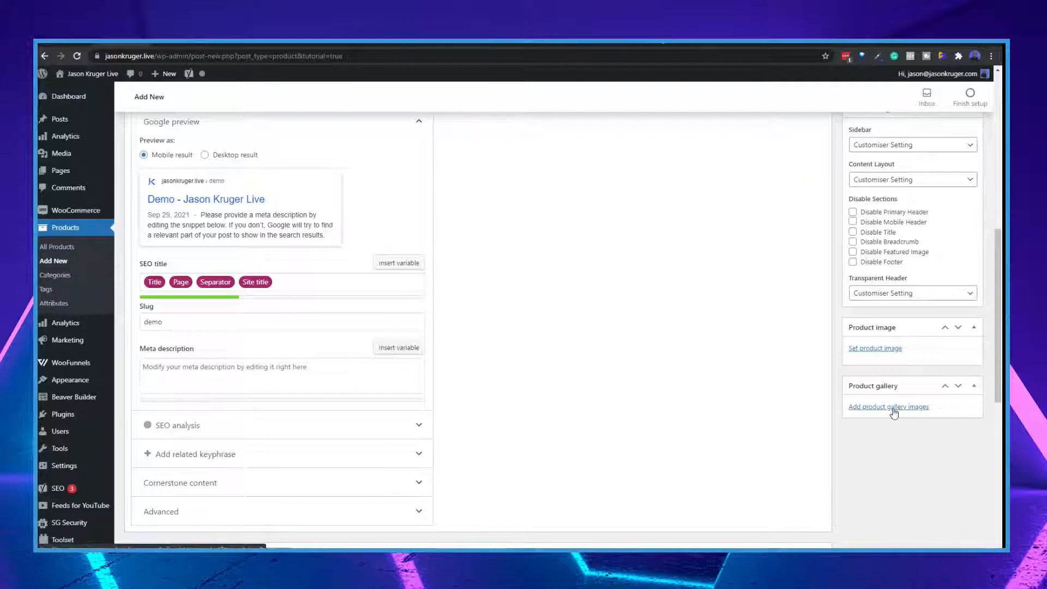
# Look over the product image, gallery and category settings, and publish the Demo product
pyautogui.scroll(-2, 897, 410)
pyautogui.scroll(6, 897, 411)
pyautogui.scroll(3, 897, 411)
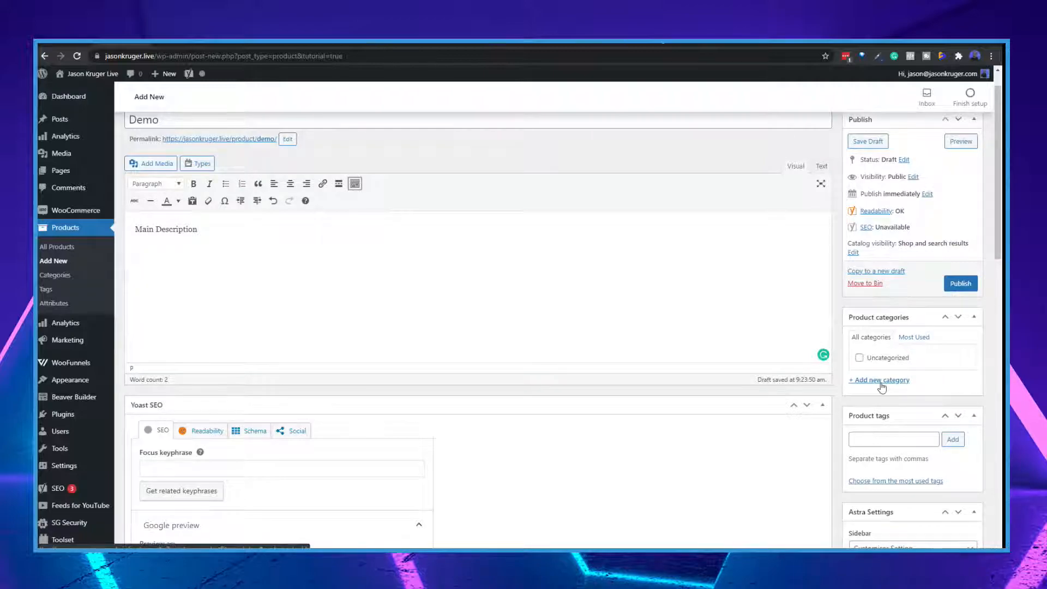
pyautogui.scroll(1, 879, 381)
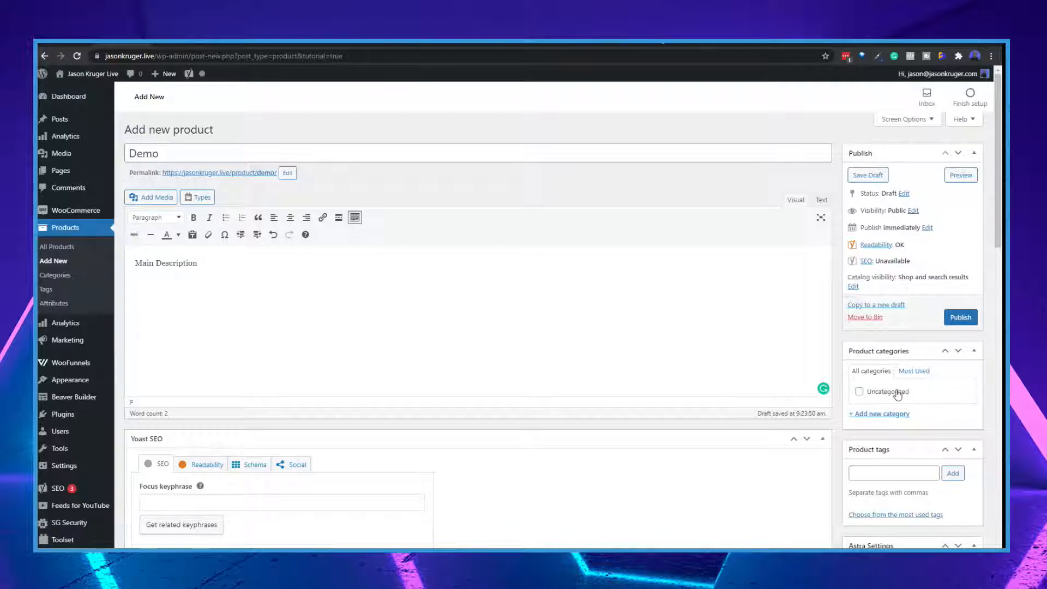
pyautogui.click(966, 322)
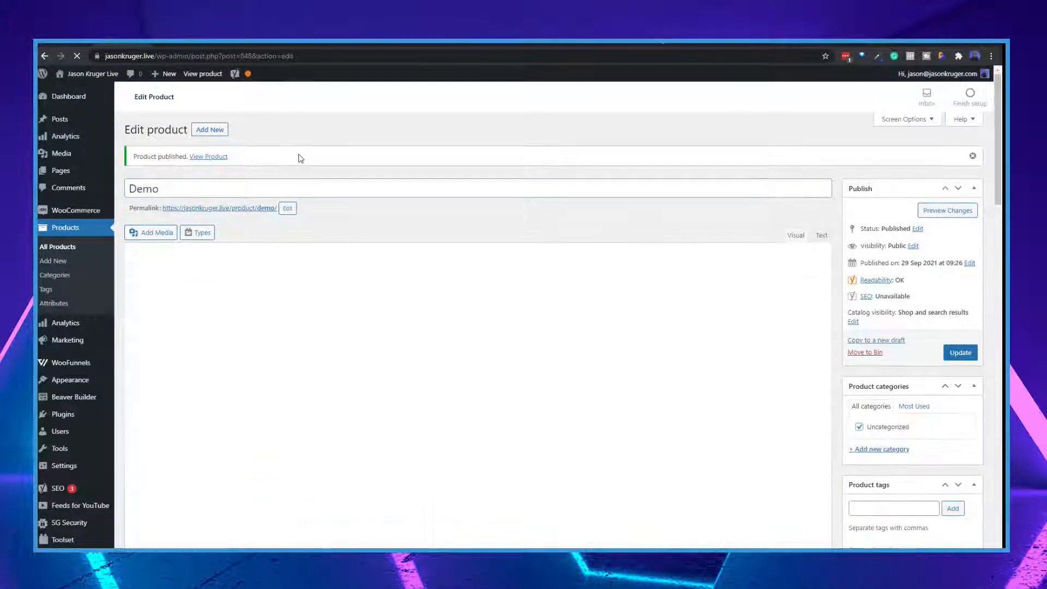
# Open the published Demo product's storefront page in a new browser tab and view it
pyautogui.rightClick(213, 158)
pyautogui.click(243, 167)
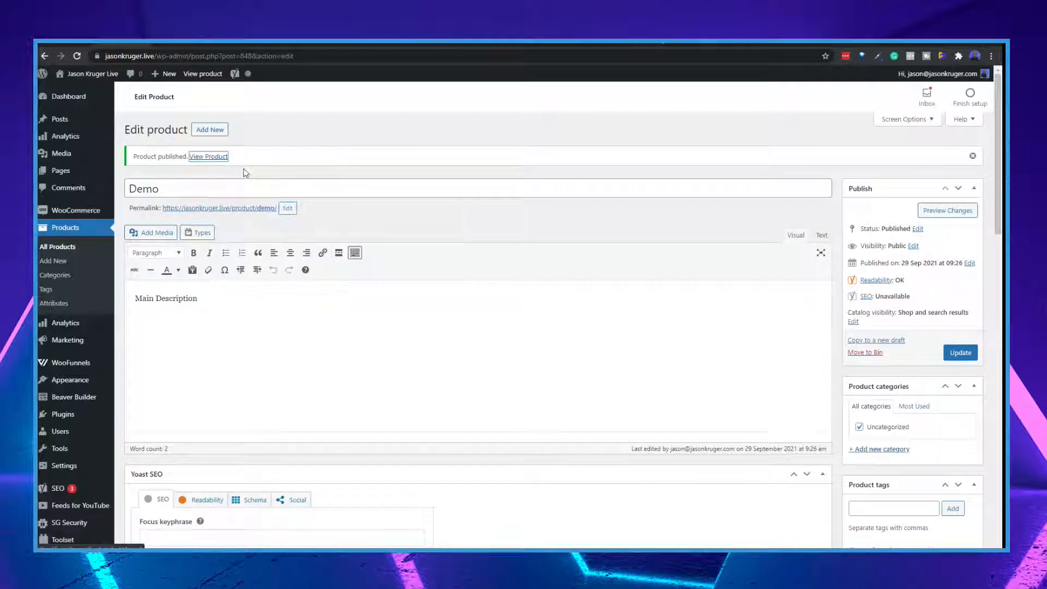
pyautogui.click(166, 39)
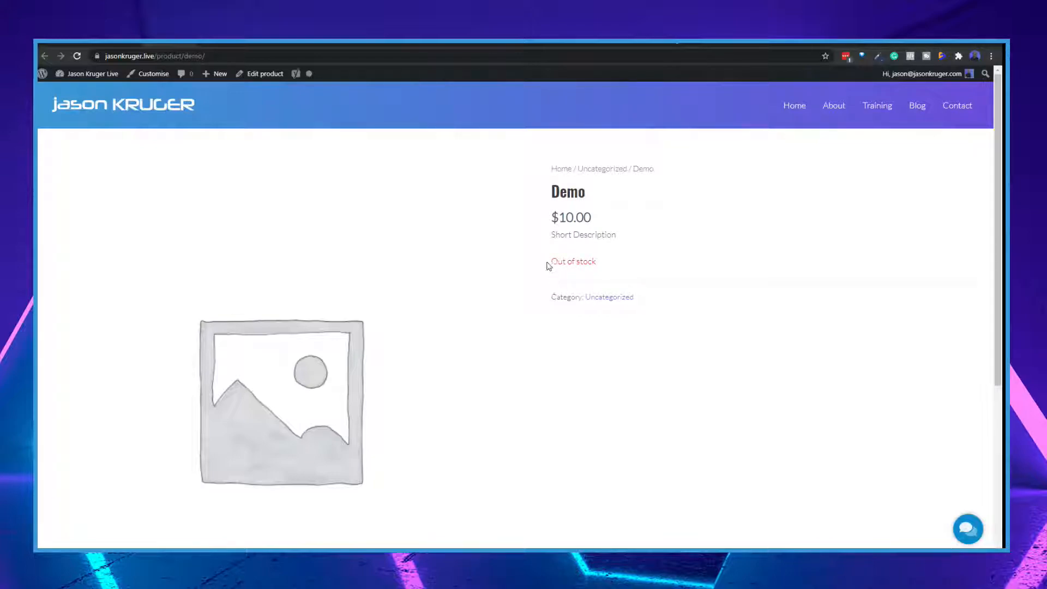
# In the Demo product's inventory data, disable stock management, set the stock status to In stock, and update the product
pyautogui.click(105, 43)
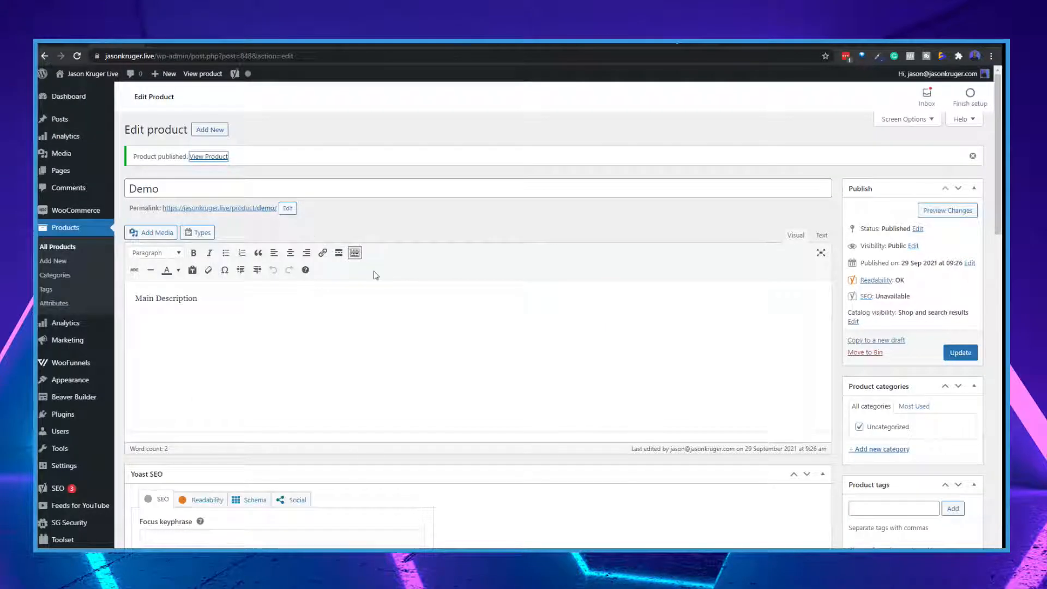
pyautogui.scroll(-15, 376, 275)
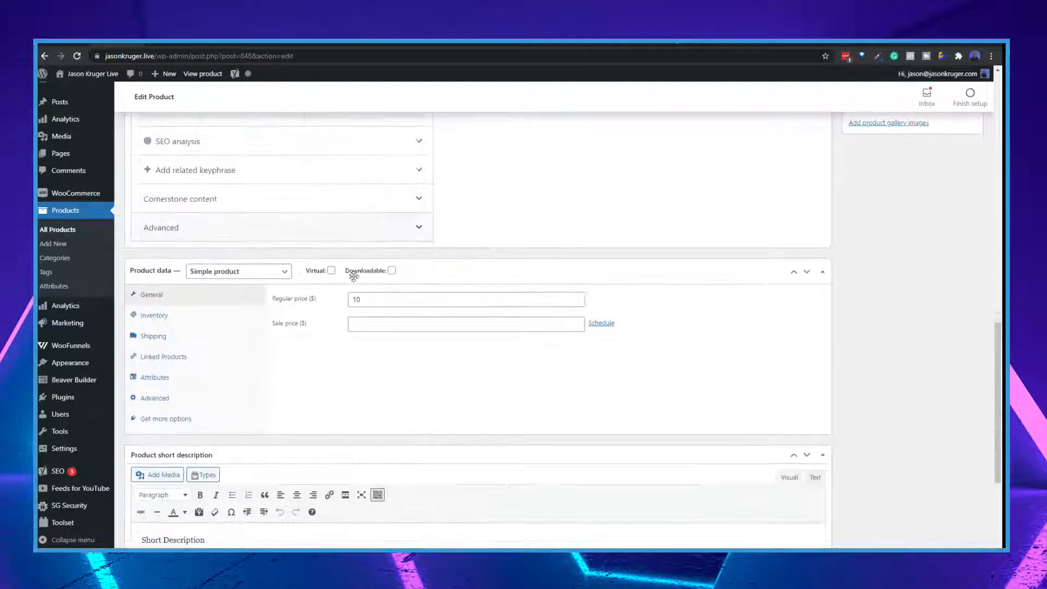
pyautogui.click(163, 317)
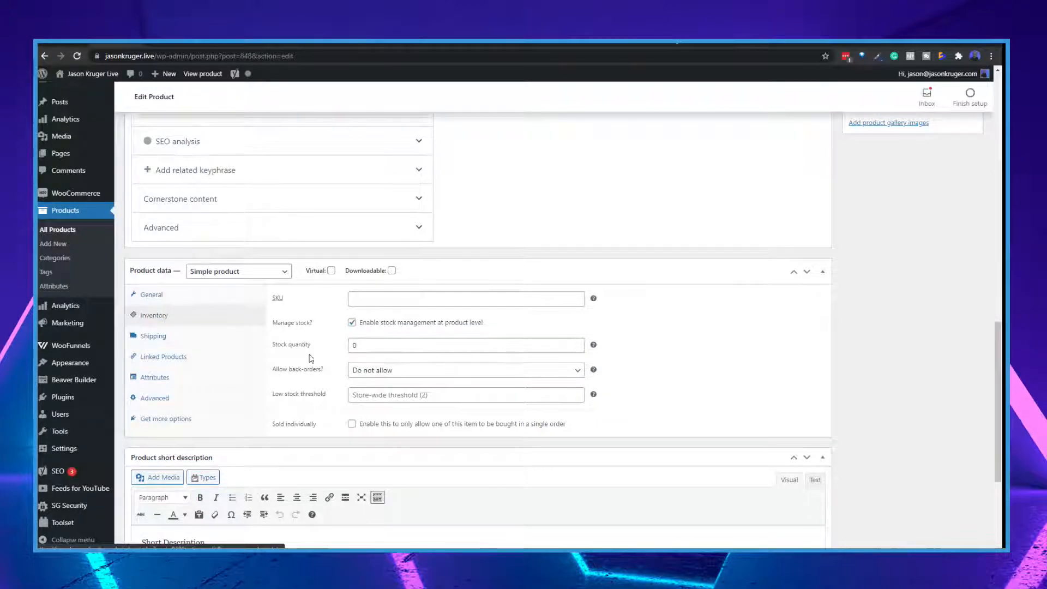
pyautogui.click(352, 323)
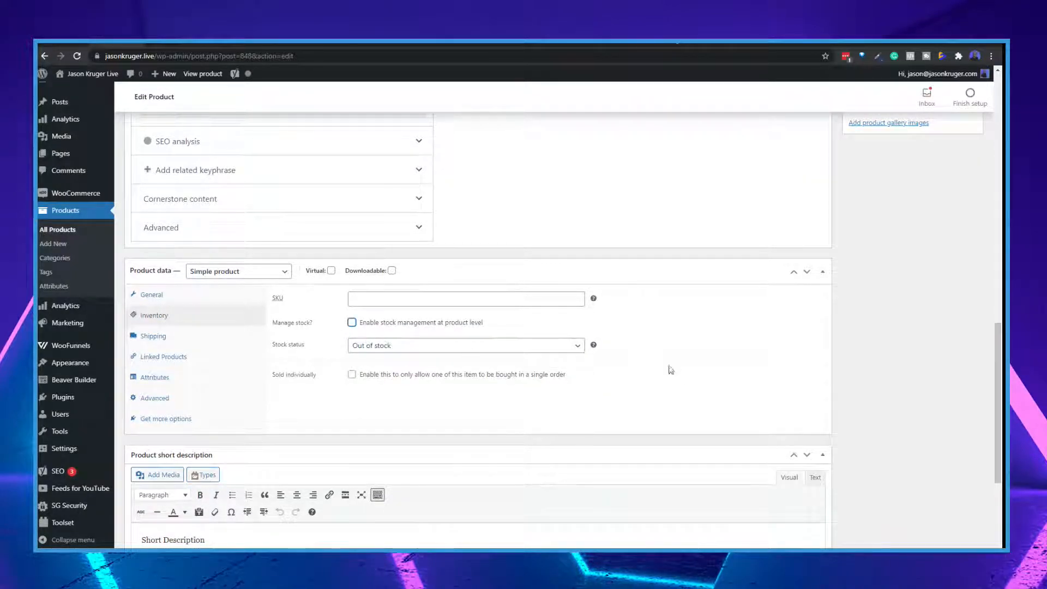
pyautogui.click(492, 349)
pyautogui.click(407, 364)
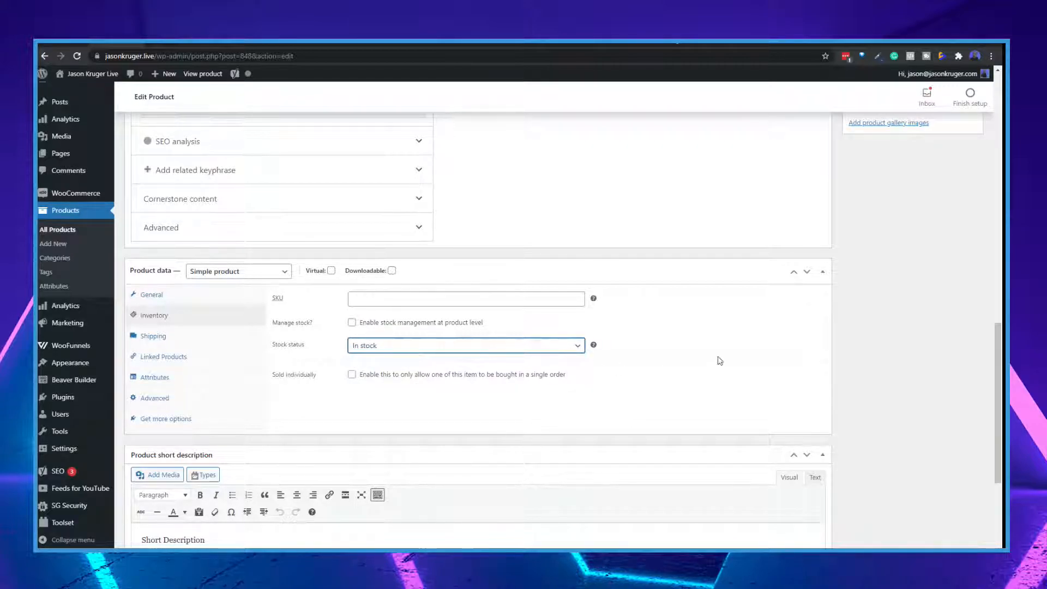
pyautogui.scroll(10, 718, 360)
pyautogui.click(949, 253)
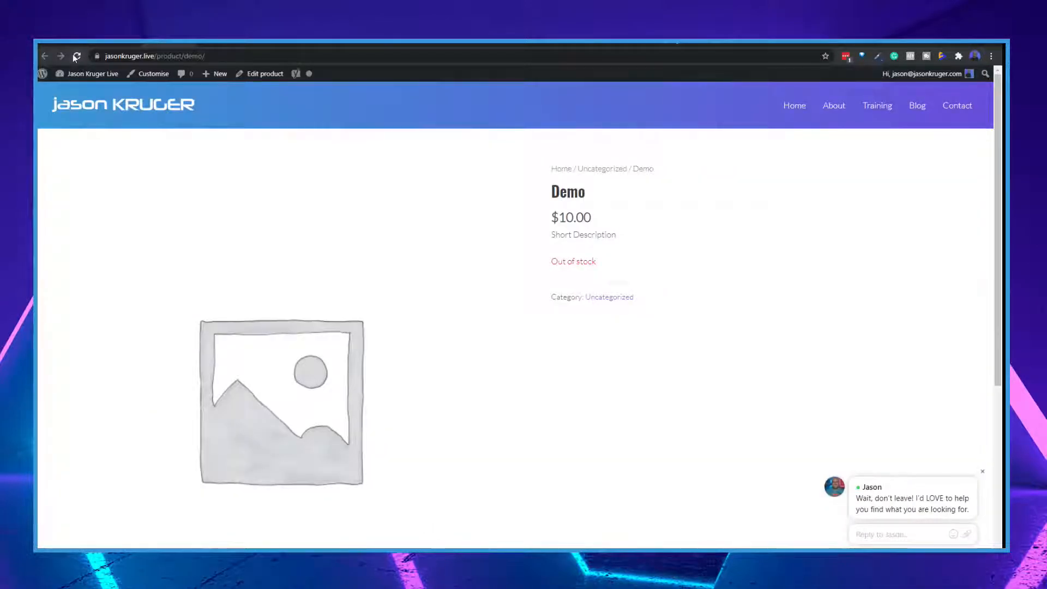
# Reload the Demo product's storefront page and examine its price, short description, basket option and main description
pyautogui.click(77, 56)
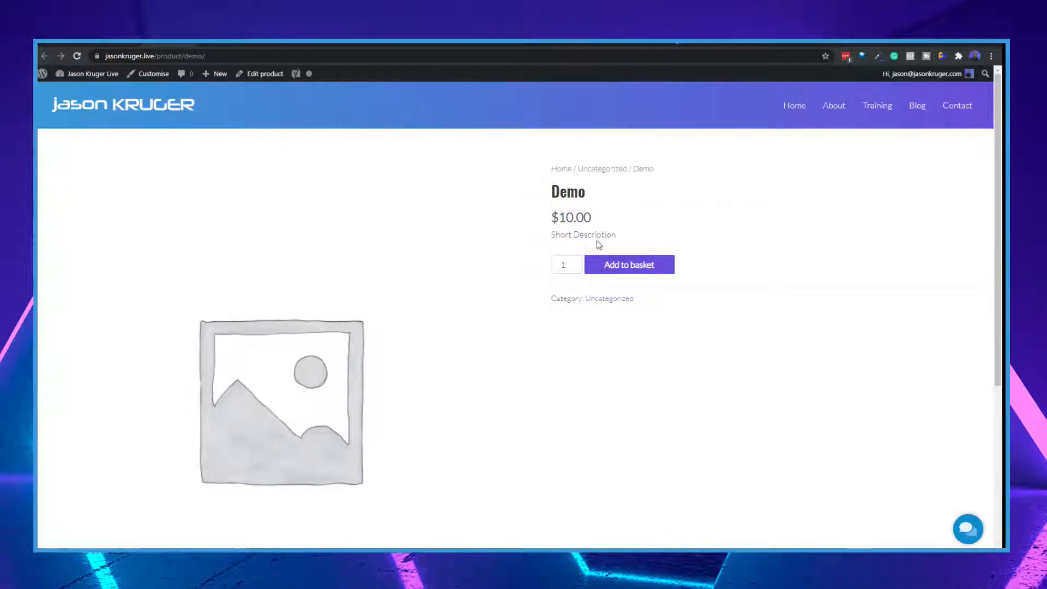
pyautogui.scroll(-3, 342, 323)
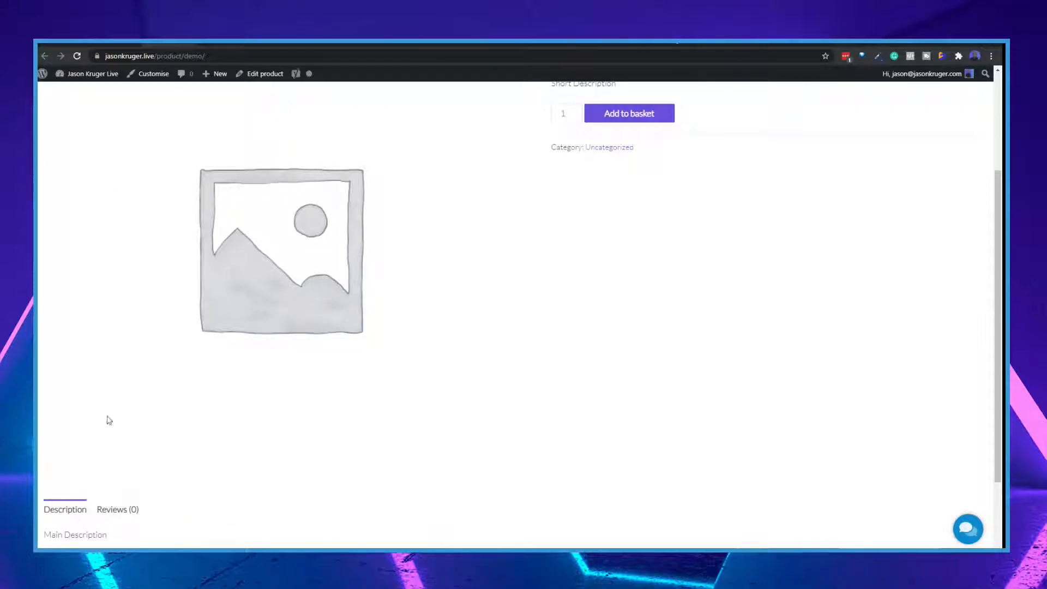
pyautogui.scroll(-2, 374, 202)
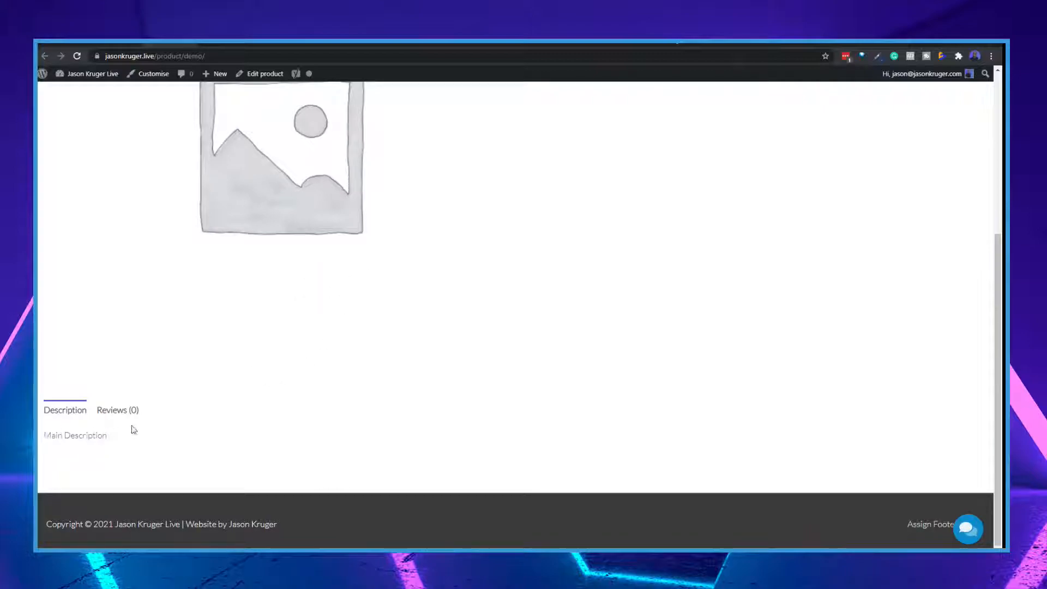
pyautogui.scroll(5, 230, 384)
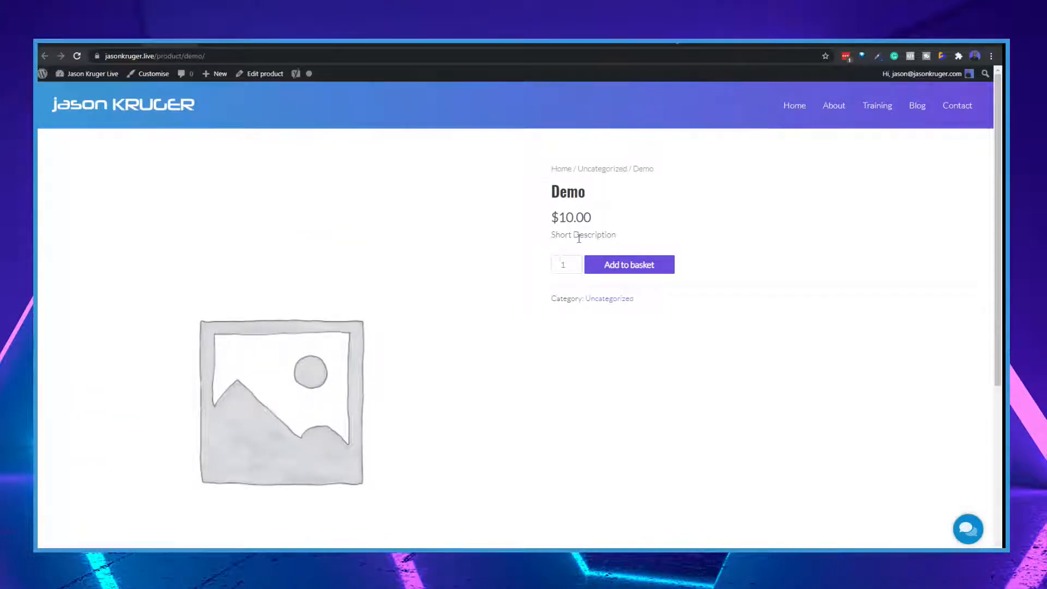
pyautogui.scroll(-5, 339, 512)
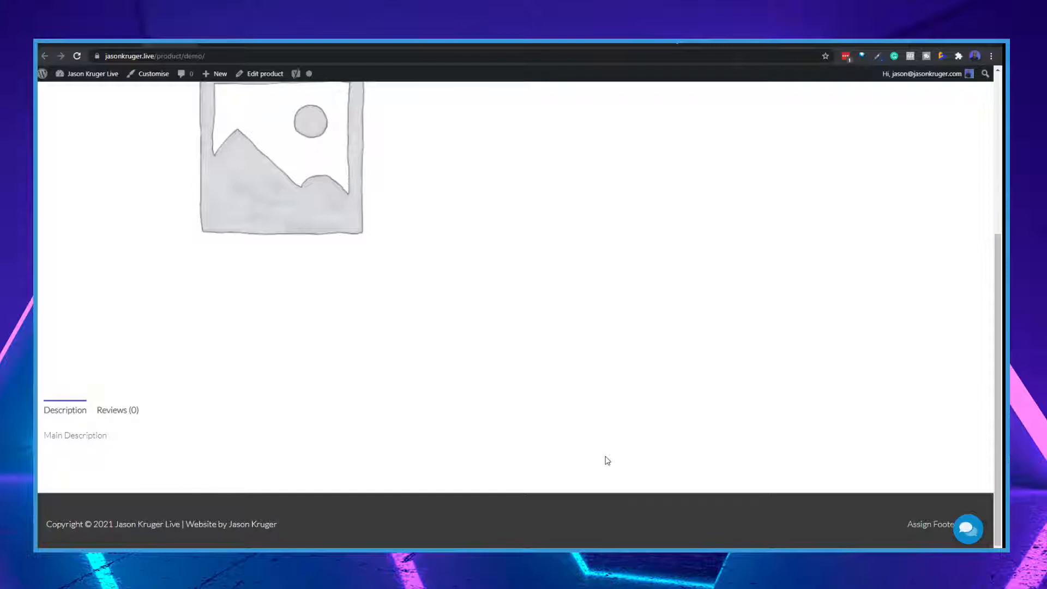
pyautogui.scroll(3, 597, 251)
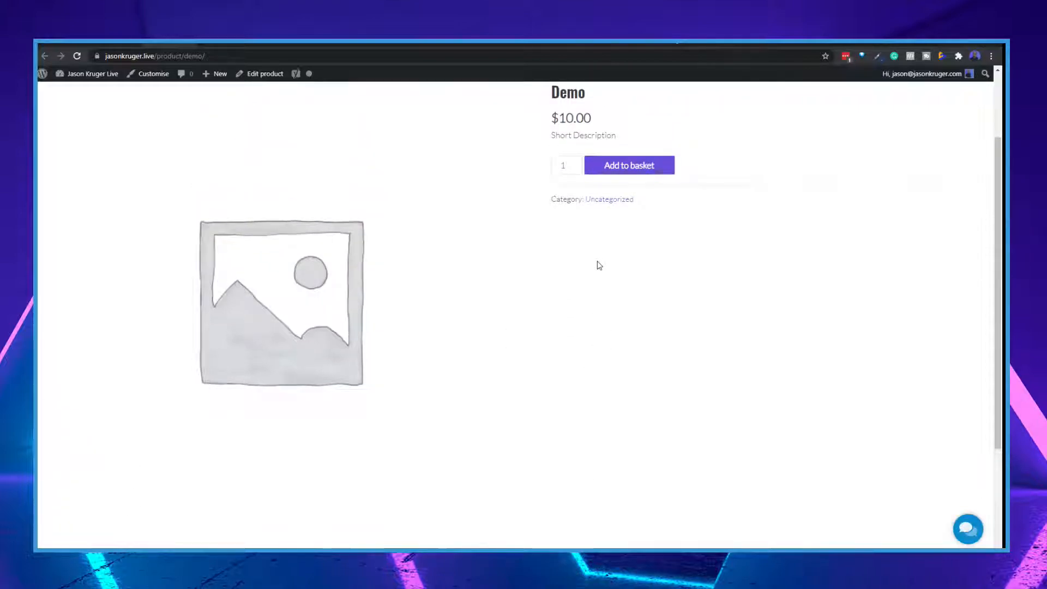
pyautogui.scroll(2, 598, 265)
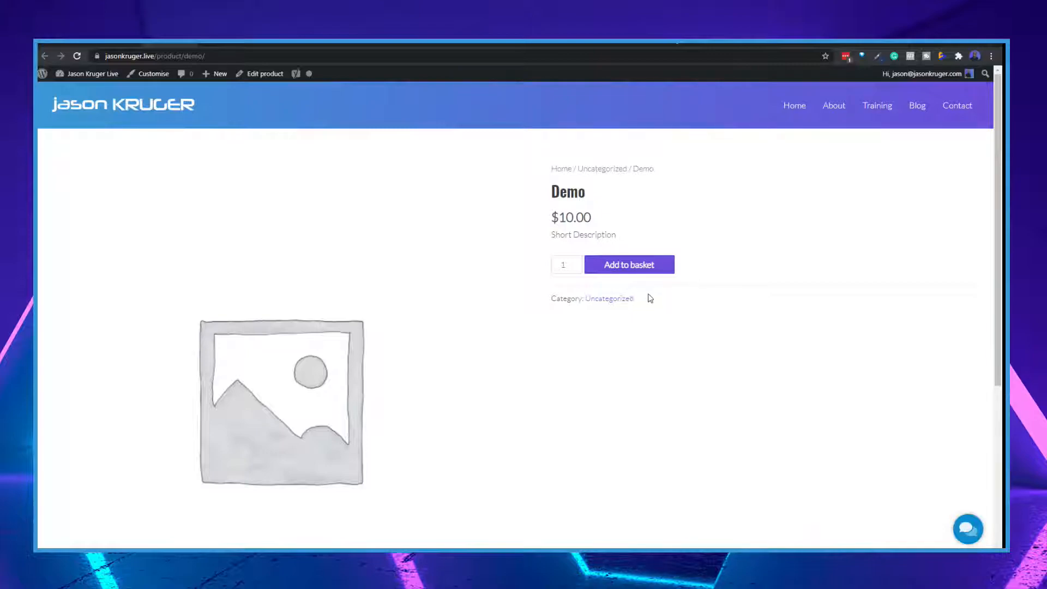
# Add one Demo product to the basket from its storefront page and proceed through the cart to checkout
pyautogui.click(124, 43)
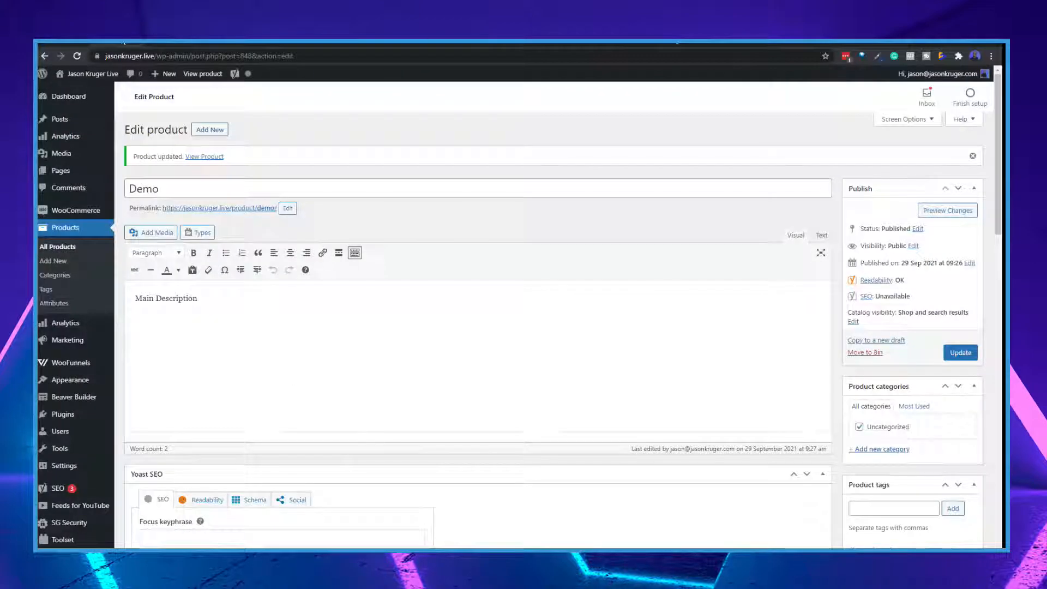
pyautogui.click(157, 44)
pyautogui.click(625, 265)
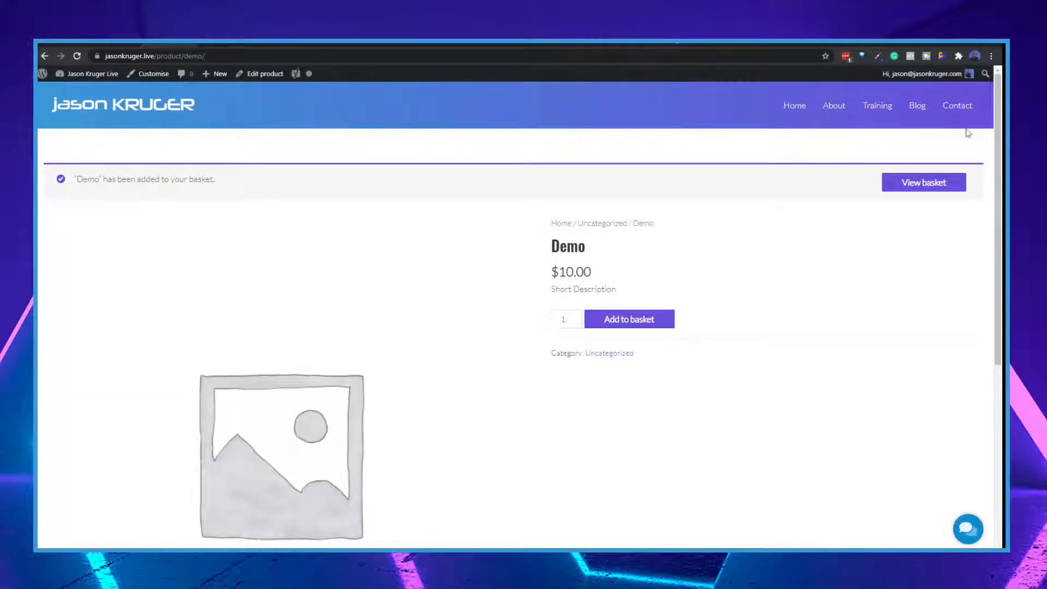
pyautogui.click(921, 187)
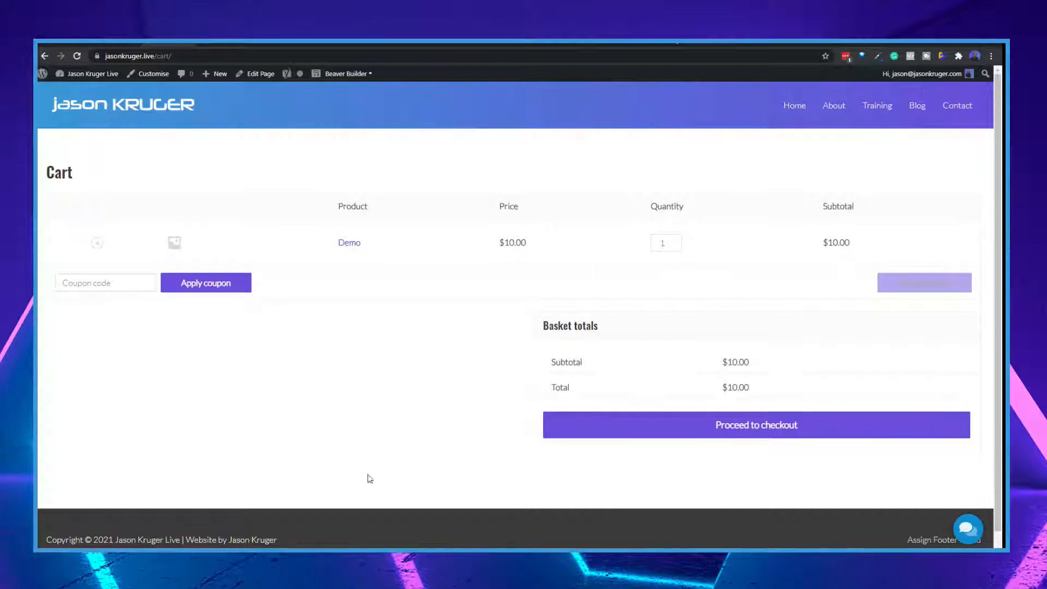
pyautogui.click(769, 432)
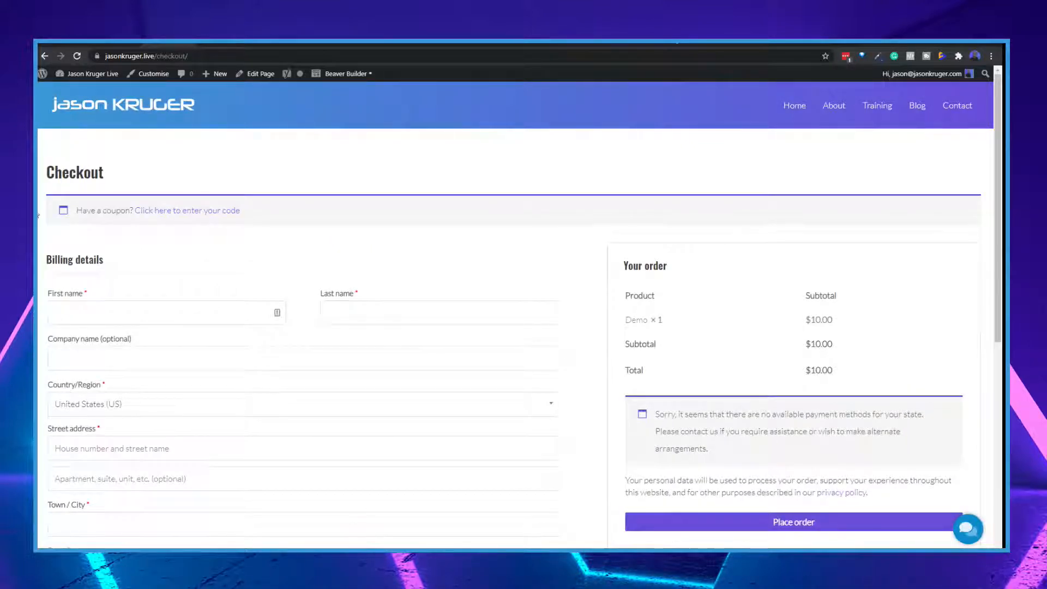
# Review the checkout page's billing fields, additional information and order summary
pyautogui.scroll(-2, 333, 328)
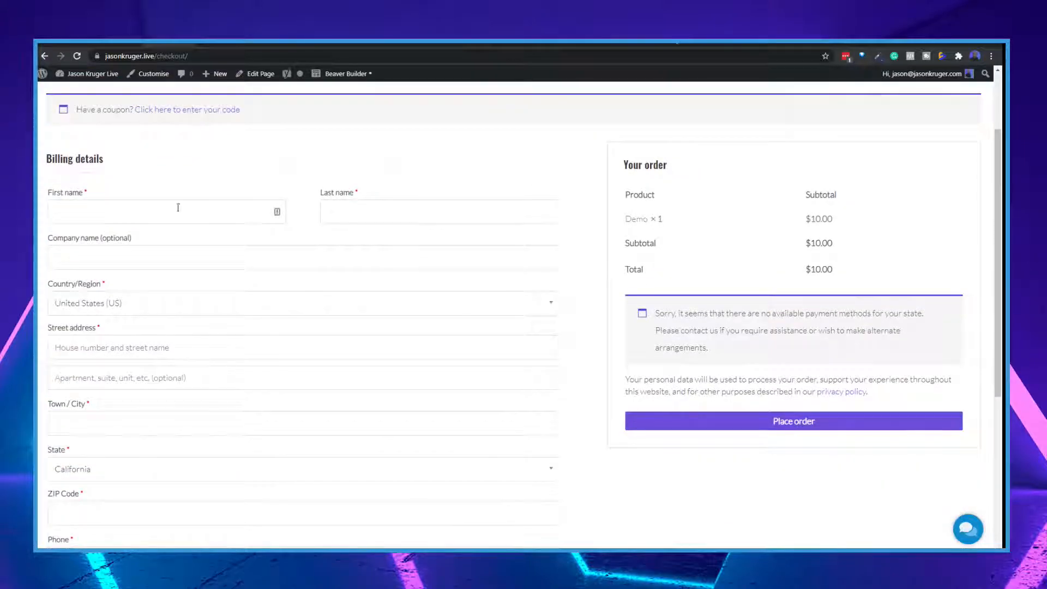
pyautogui.scroll(-5, 223, 276)
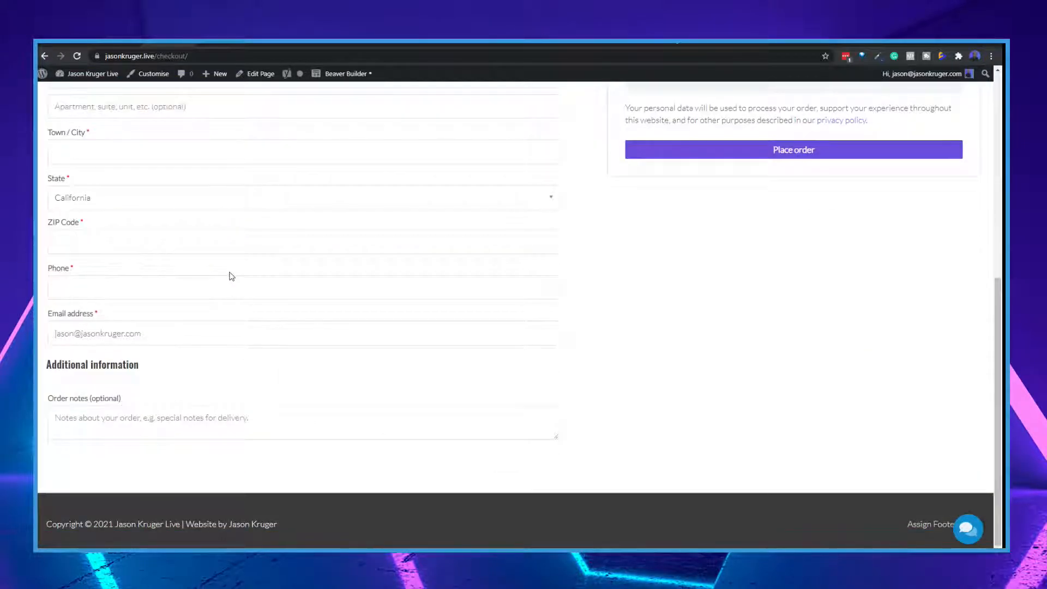
pyautogui.scroll(5, 341, 283)
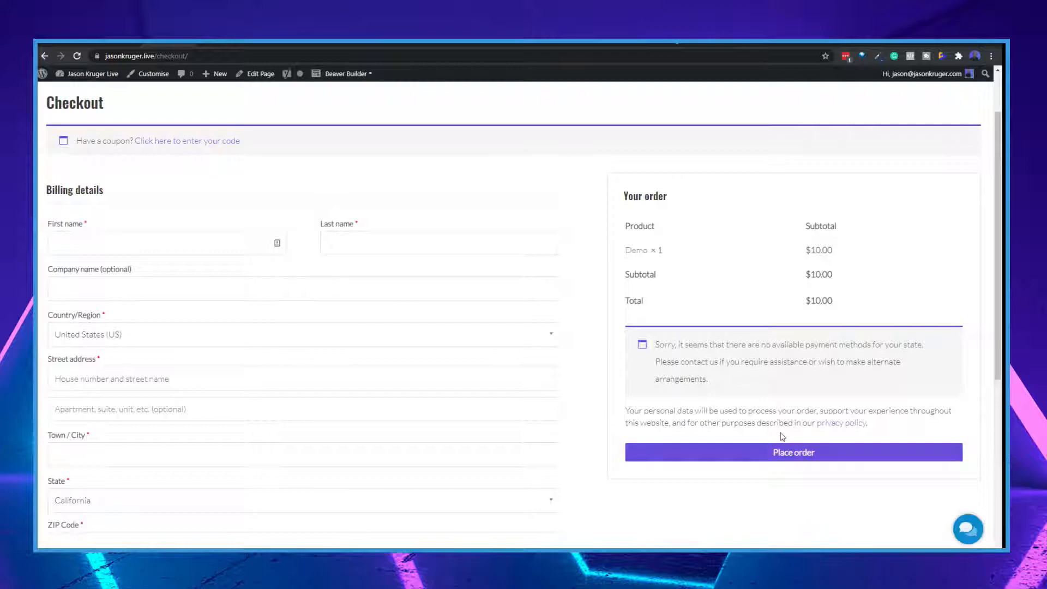
# Return to the Demo product's editing page and look through its content settings
pyautogui.click(107, 44)
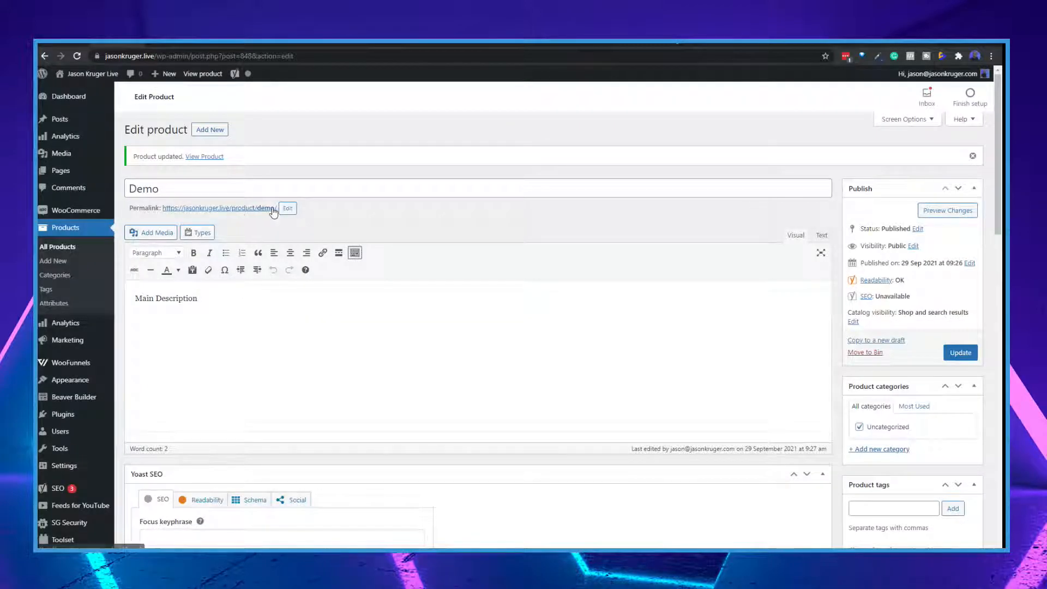
pyautogui.scroll(-2, 272, 213)
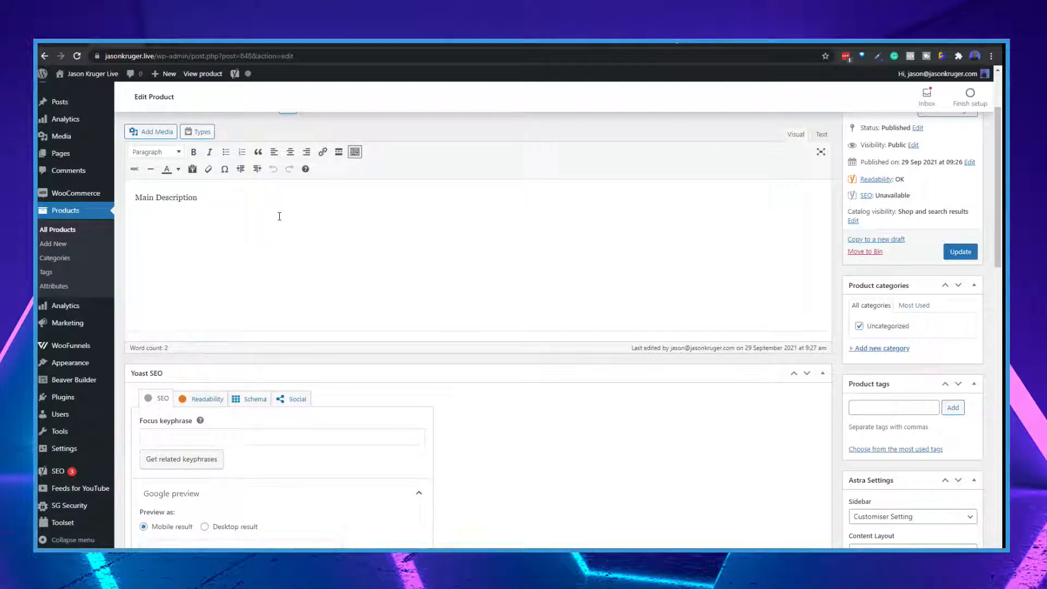
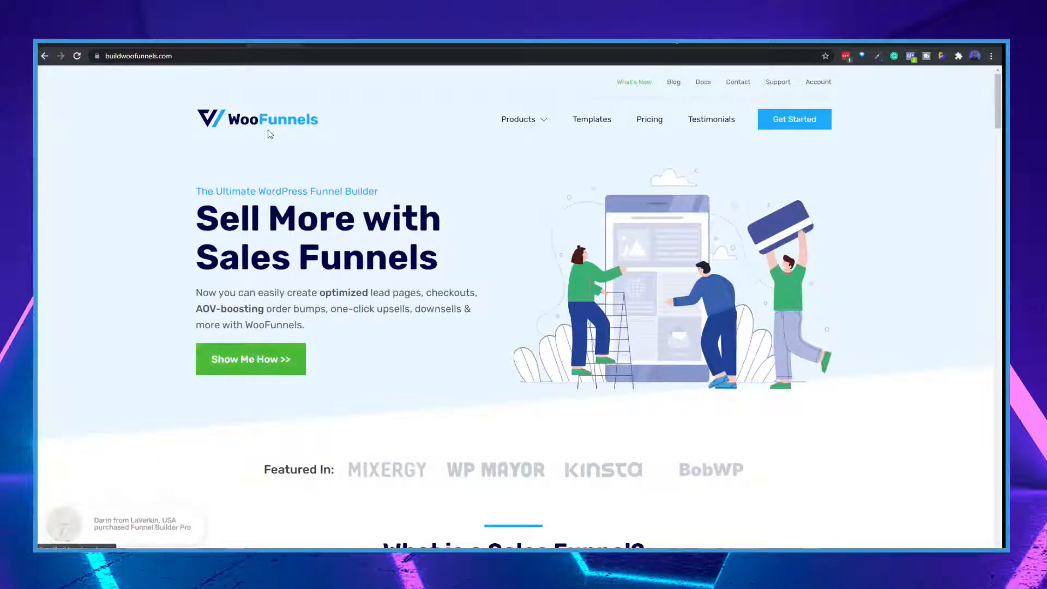
# Look over the WooFunnels website's homepage and open its Optimized Checkout Pages product page
pyautogui.scroll(-5, 463, 377)
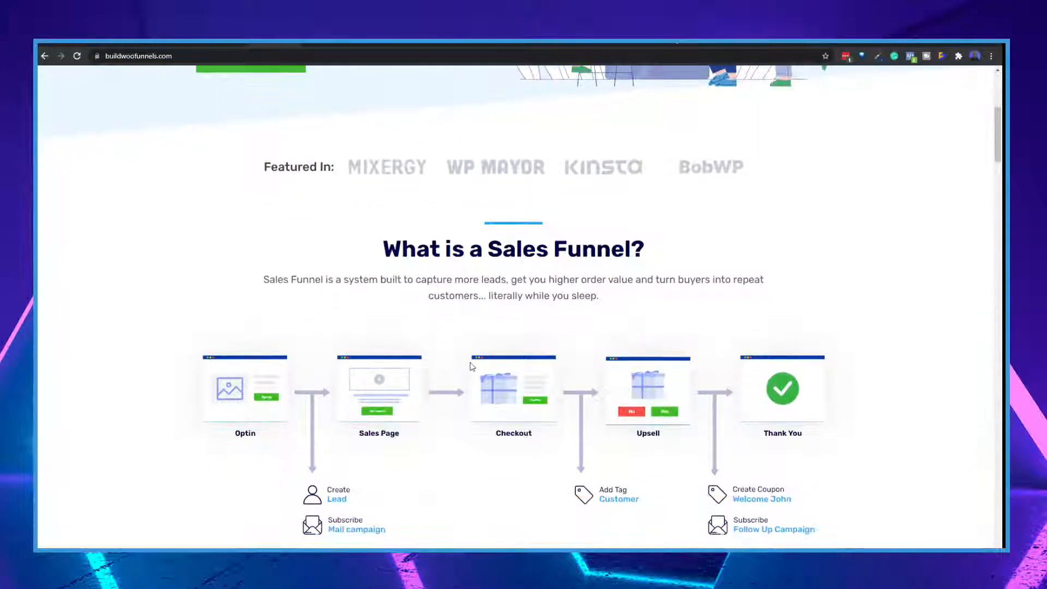
pyautogui.scroll(6, 453, 356)
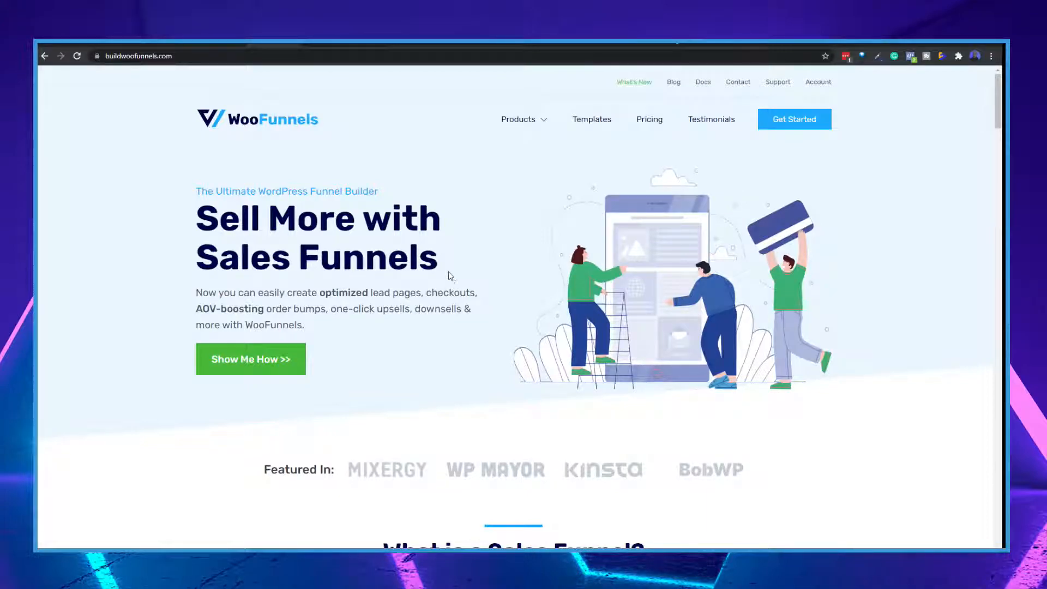
pyautogui.moveTo(543, 121)
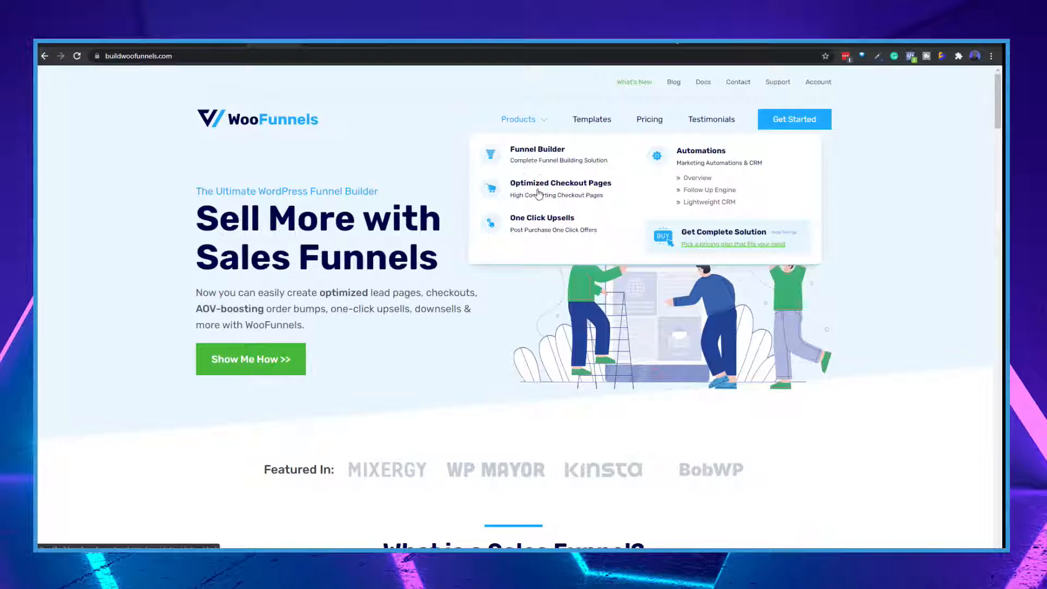
pyautogui.click(575, 194)
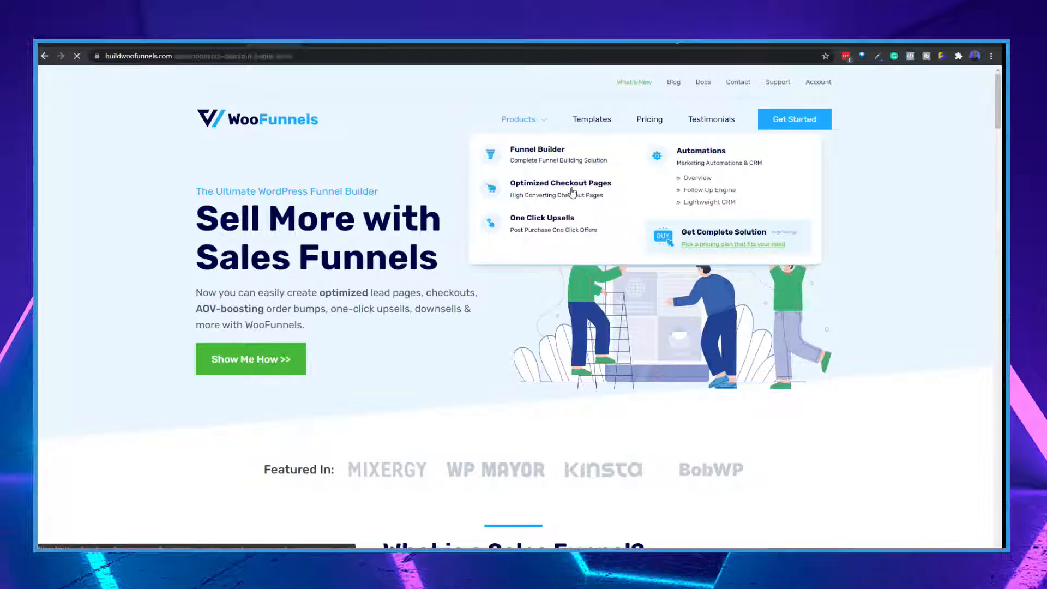
# Read through the AeroCheckout product page, from its checkout features and bonus add-ons to the Starter and Growth plans
pyautogui.scroll(-7, 569, 231)
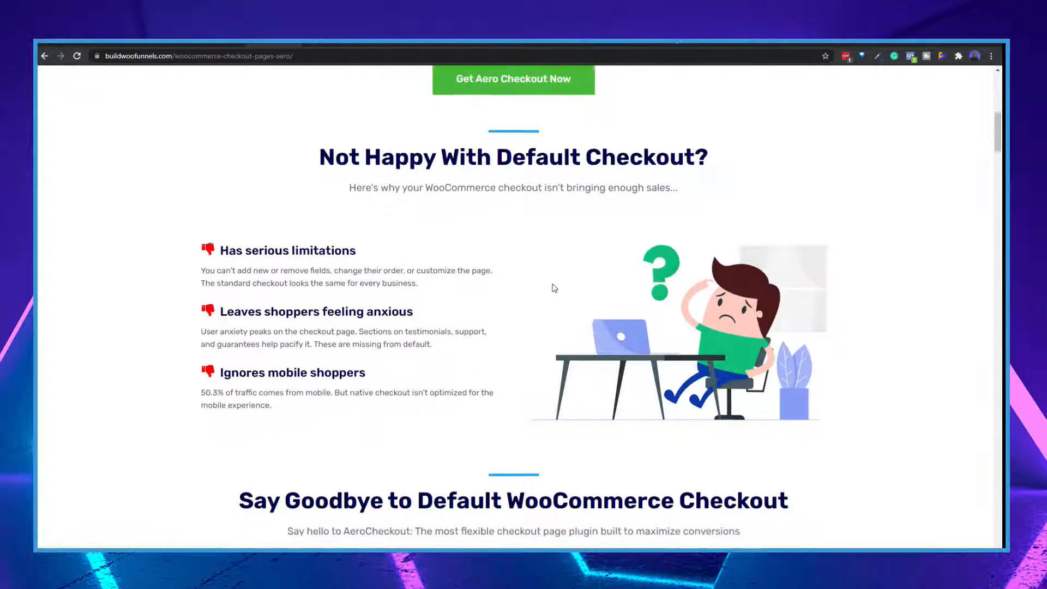
pyautogui.scroll(-6, 553, 289)
pyautogui.scroll(-3, 553, 292)
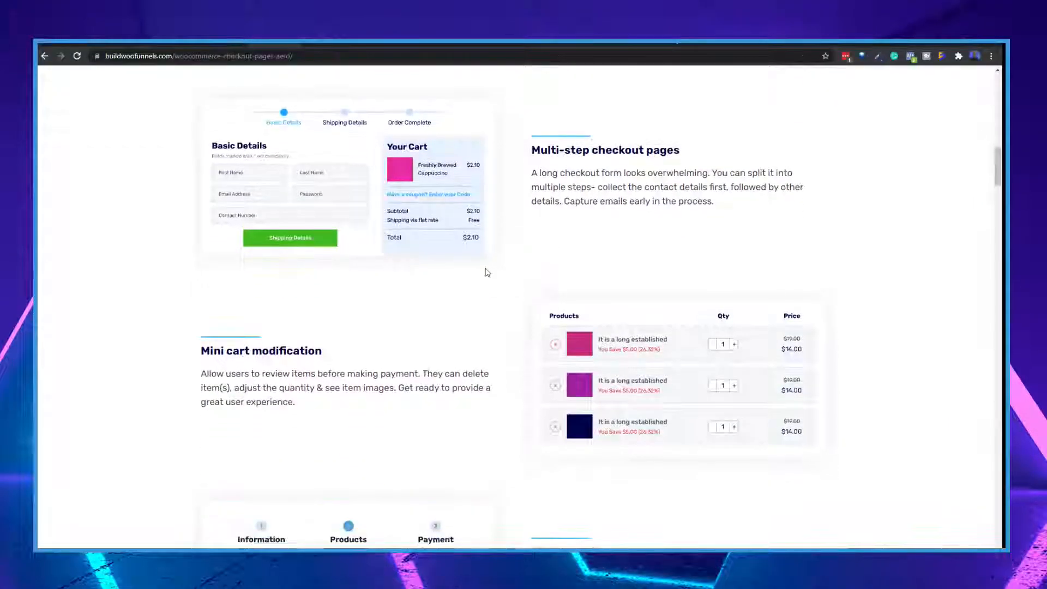
pyautogui.scroll(-5, 594, 402)
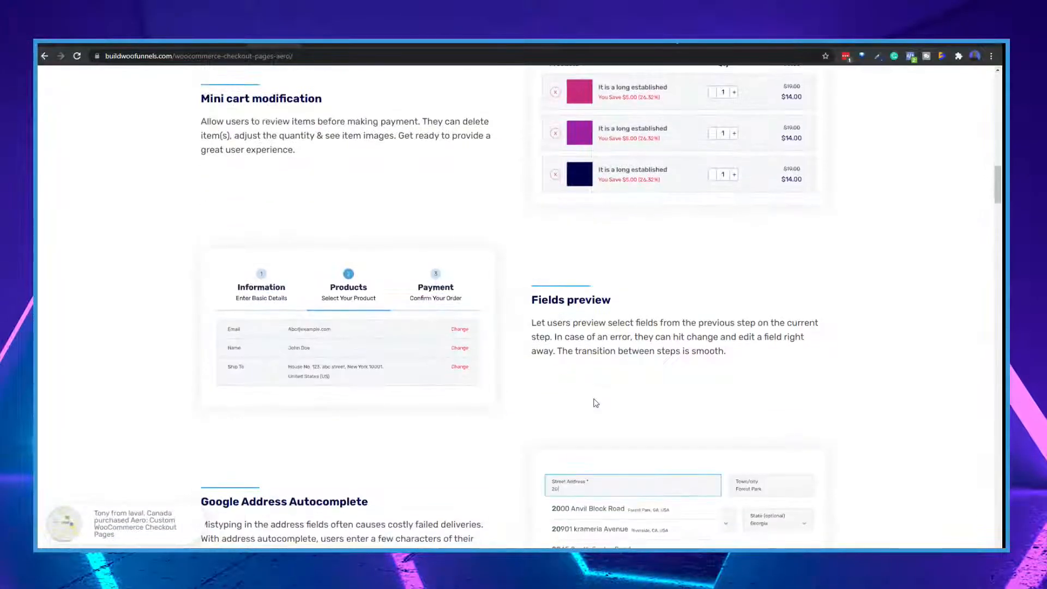
pyautogui.scroll(-6, 595, 399)
pyautogui.scroll(-15, 595, 399)
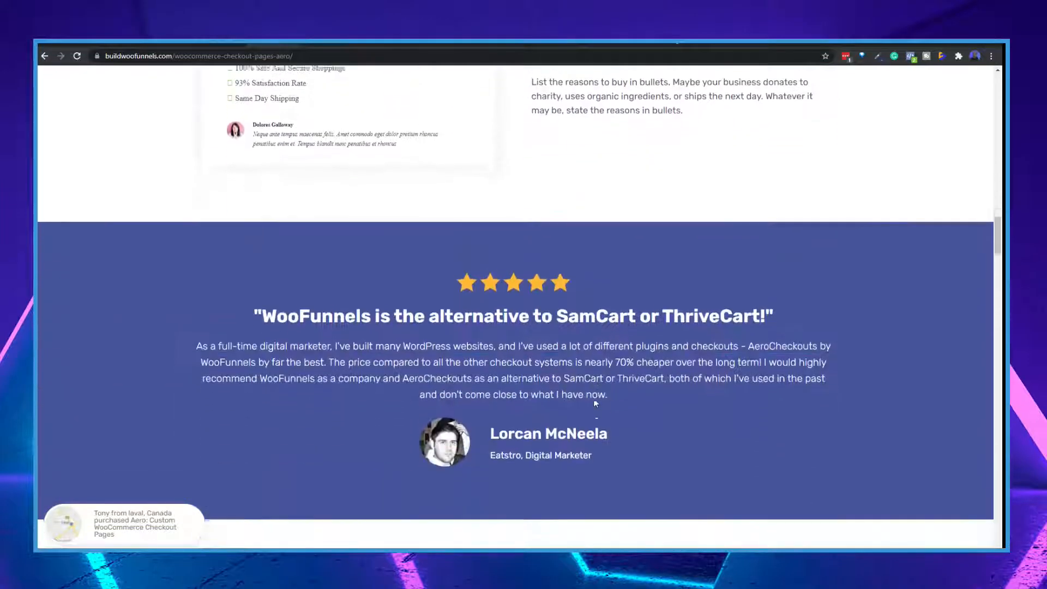
pyautogui.scroll(-9, 596, 403)
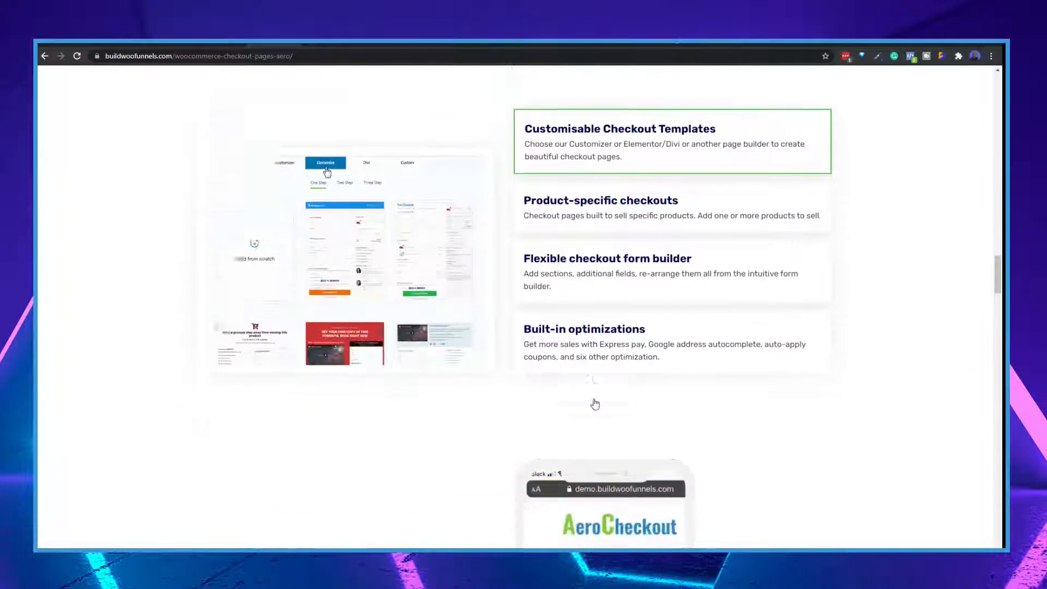
pyautogui.scroll(-12, 599, 407)
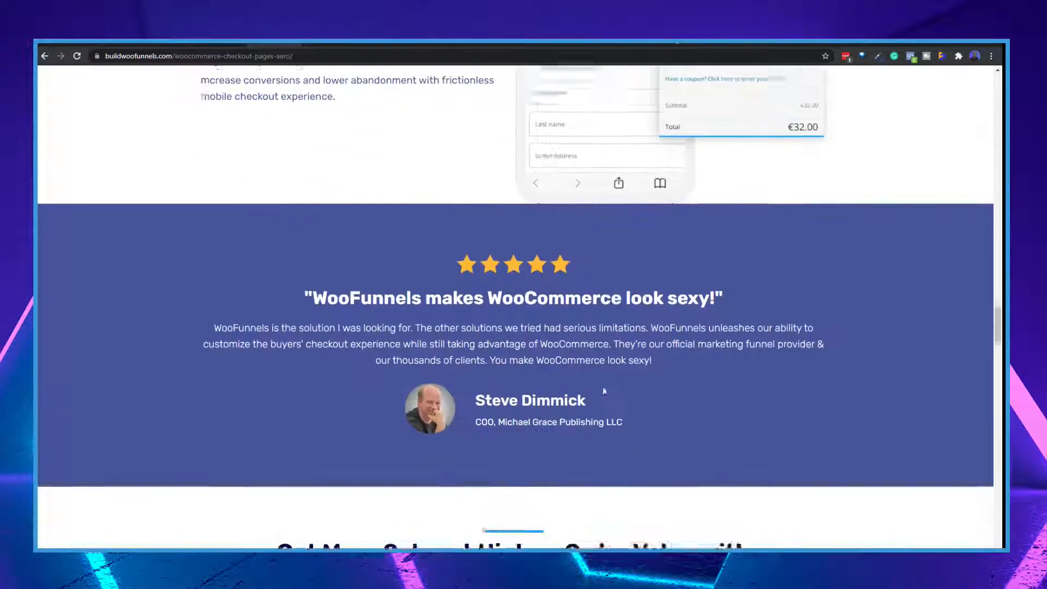
pyautogui.scroll(-13, 603, 388)
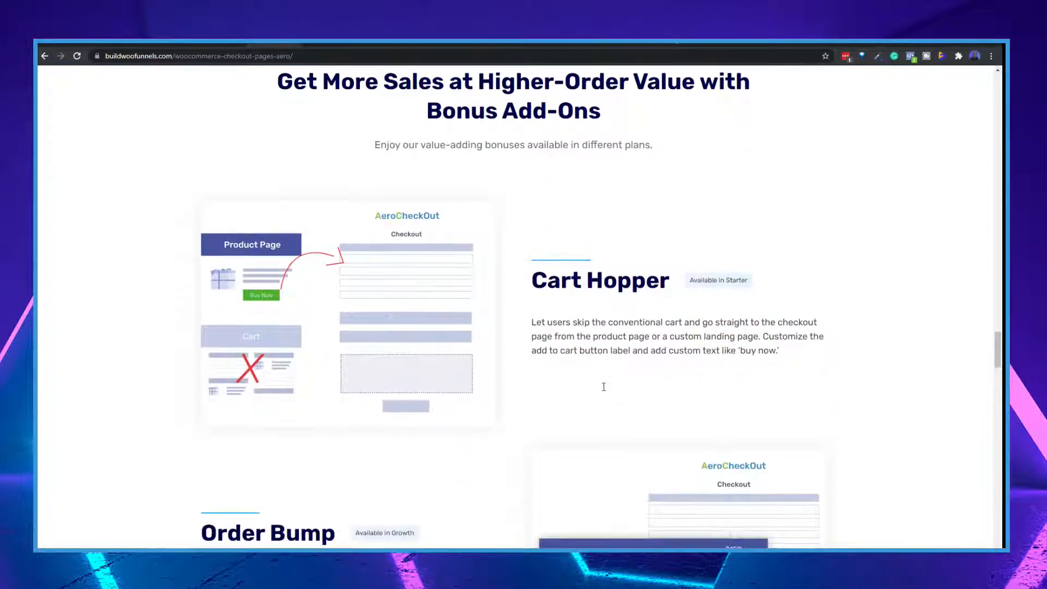
pyautogui.scroll(-6, 604, 386)
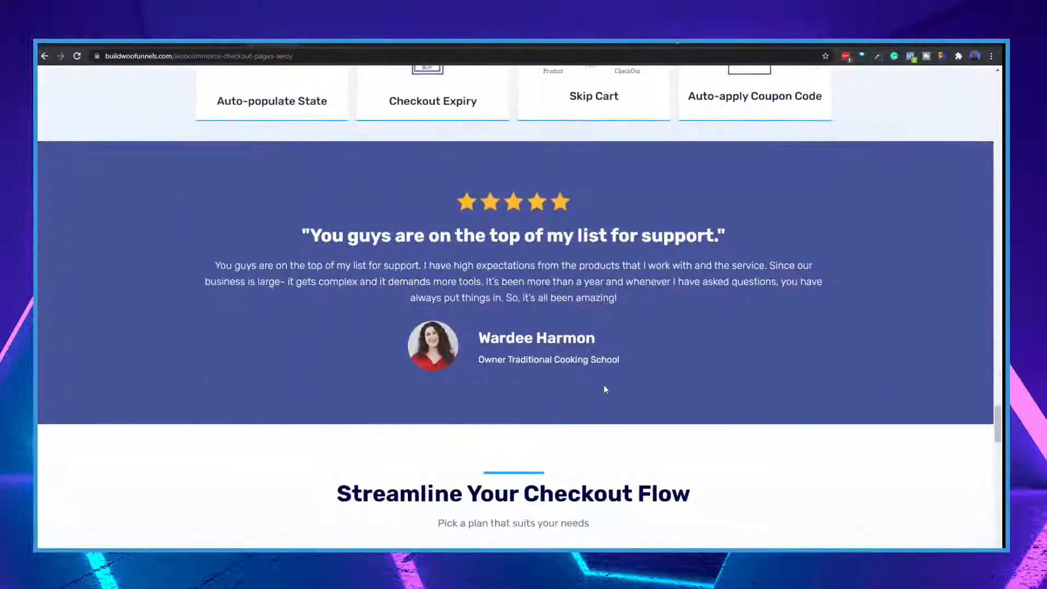
pyautogui.scroll(-6, 597, 379)
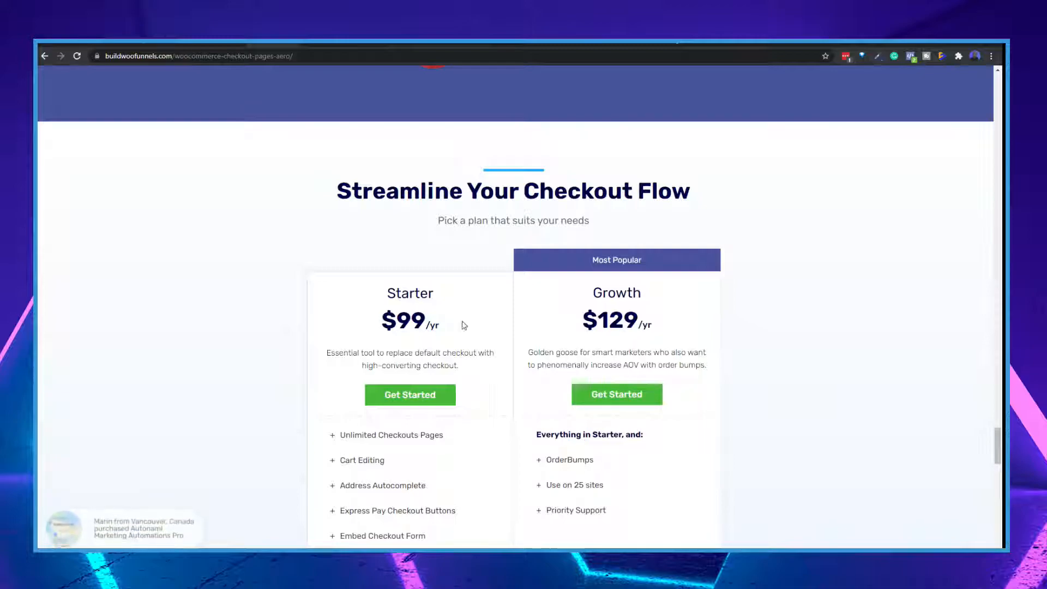
pyautogui.scroll(-2, 398, 347)
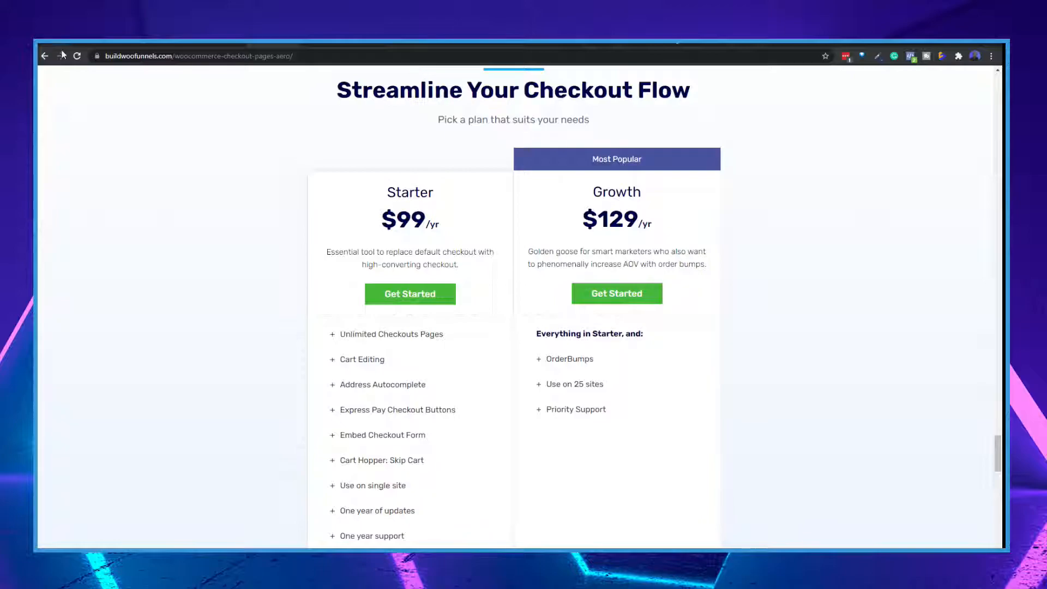
# Return to the WordPress admin and add a new WooFunnels checkout titled Demo Checkout
pyautogui.click(112, 43)
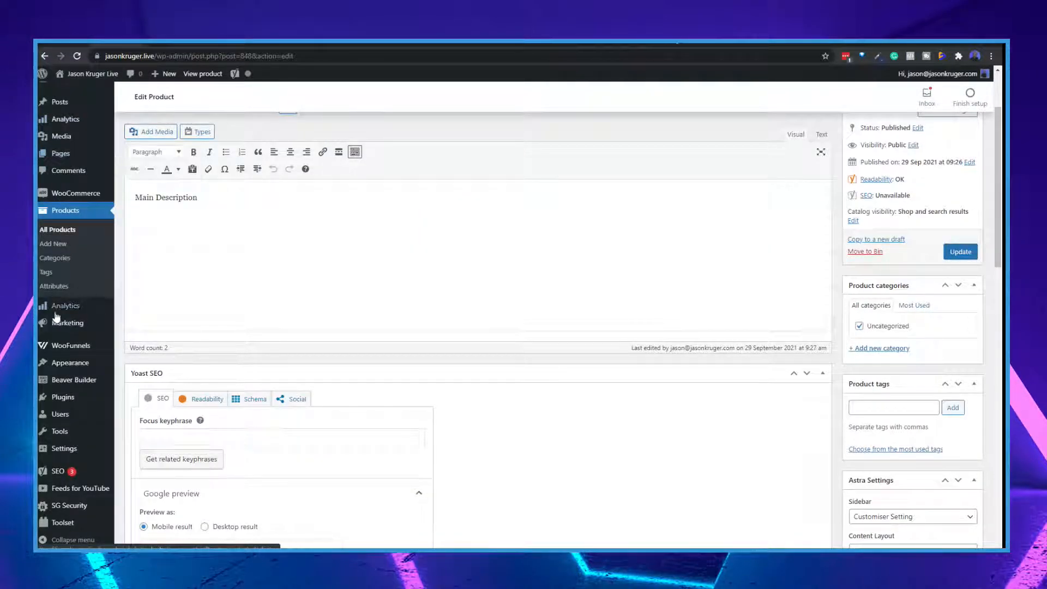
pyautogui.moveTo(56, 349)
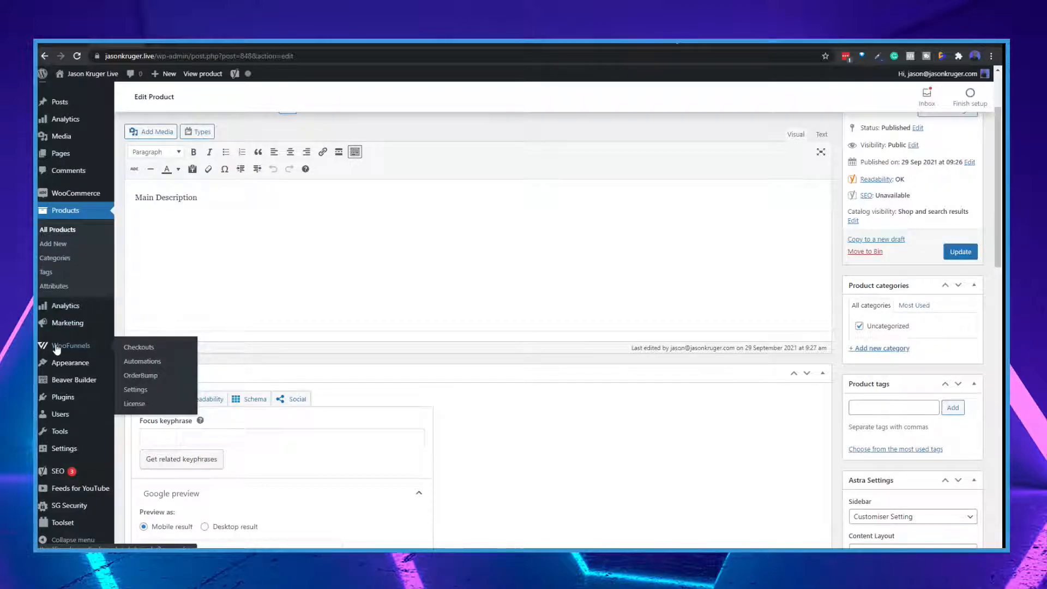
pyautogui.click(139, 349)
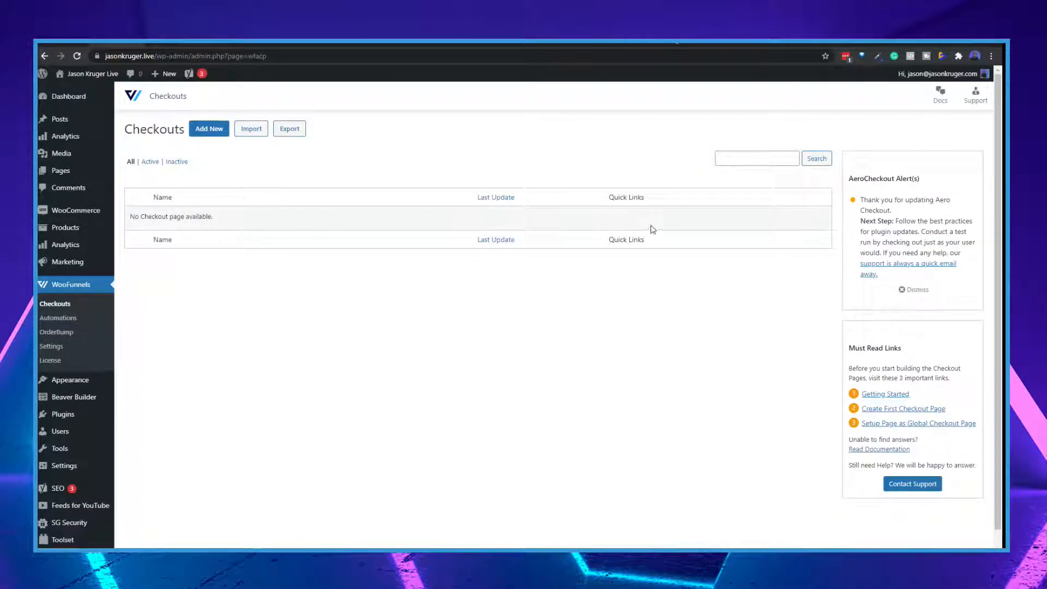
pyautogui.click(209, 129)
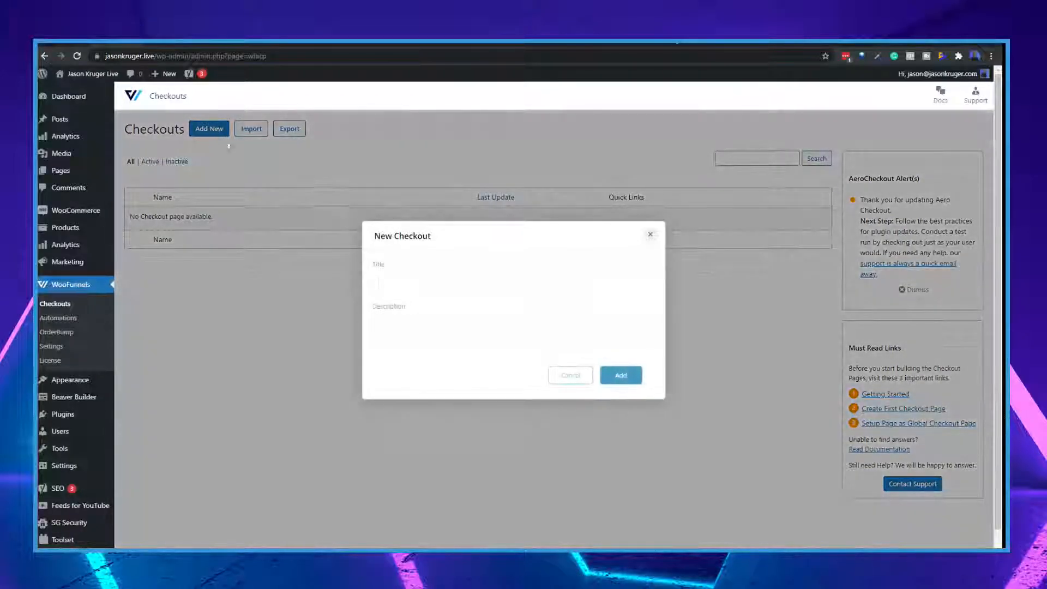
pyautogui.write('Demo C')
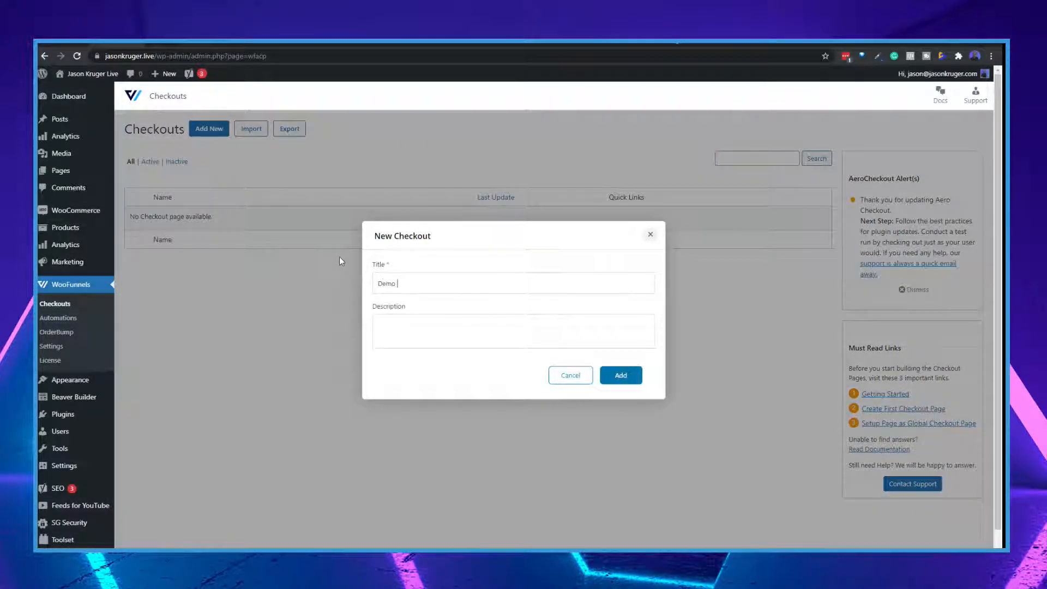
pyautogui.write('heckout')
pyautogui.click(610, 379)
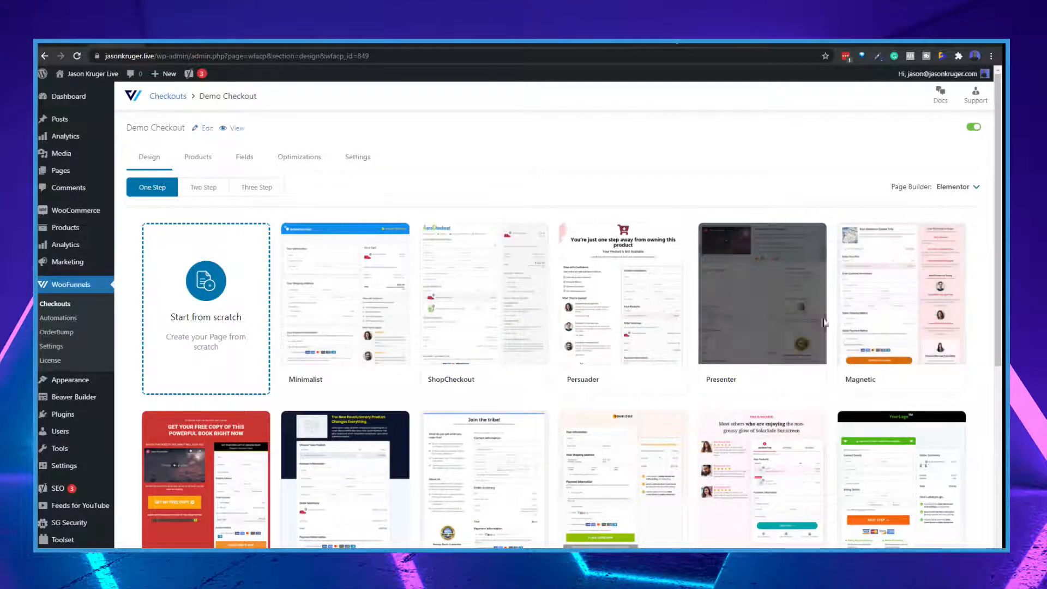
# Look through the one-step Elementor templates available for the Demo Checkout
pyautogui.moveTo(352, 283)
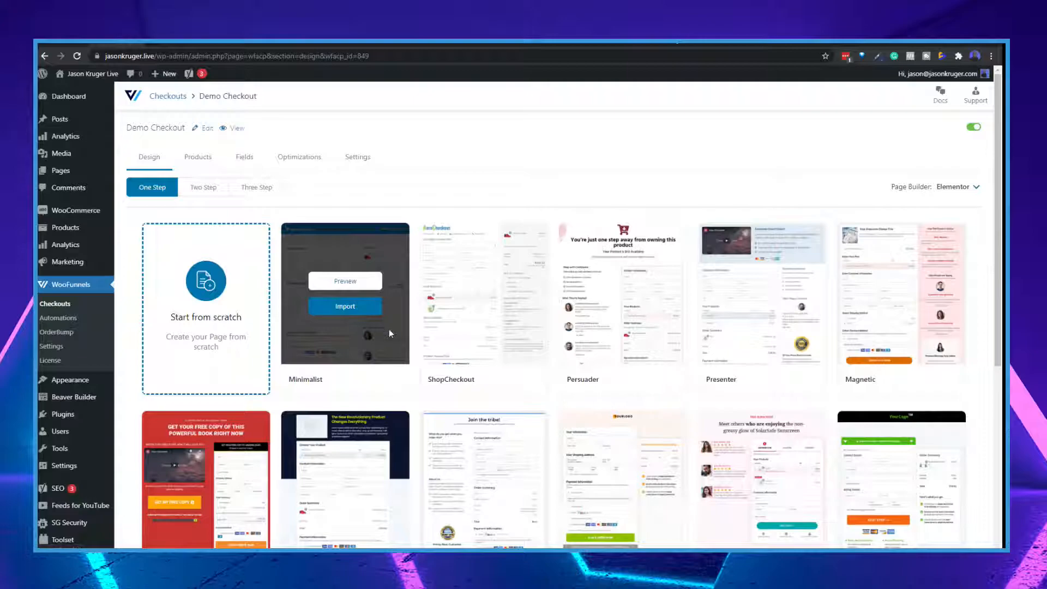
pyautogui.moveTo(604, 318)
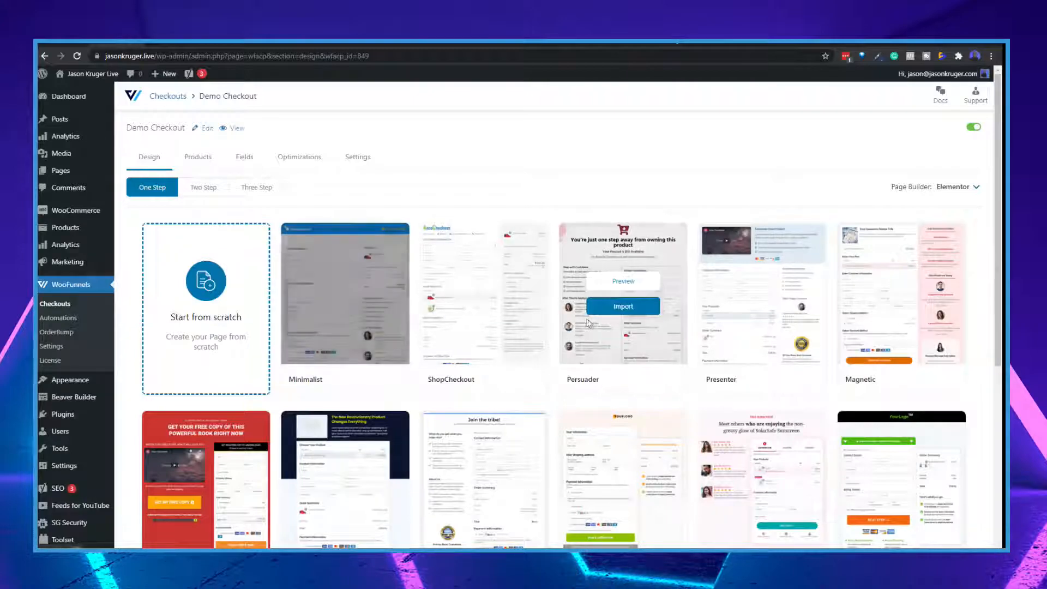
pyautogui.scroll(-2, 612, 316)
pyautogui.scroll(-2, 661, 318)
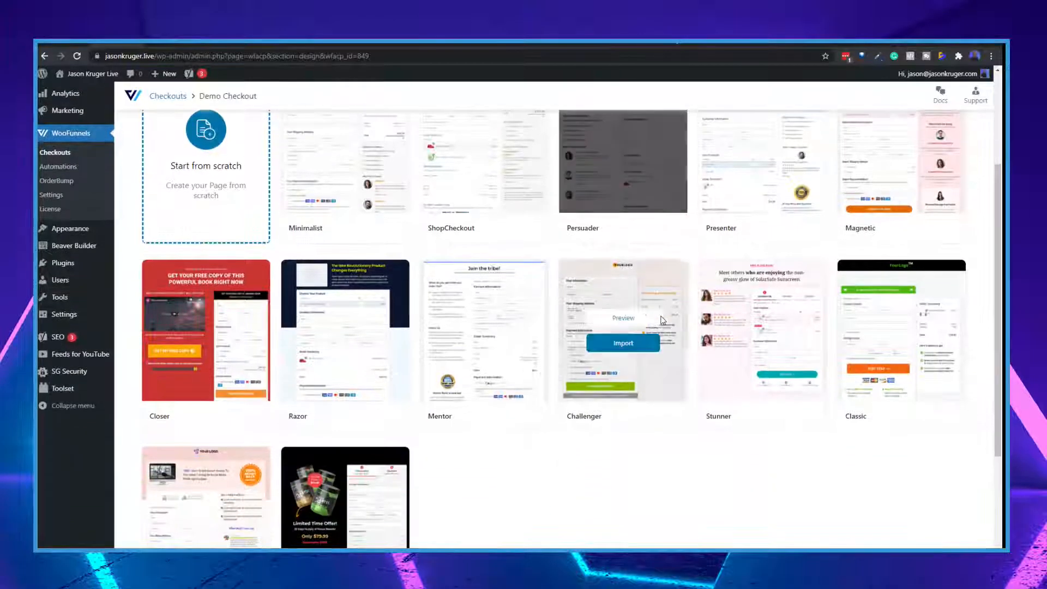
pyautogui.scroll(4, 670, 320)
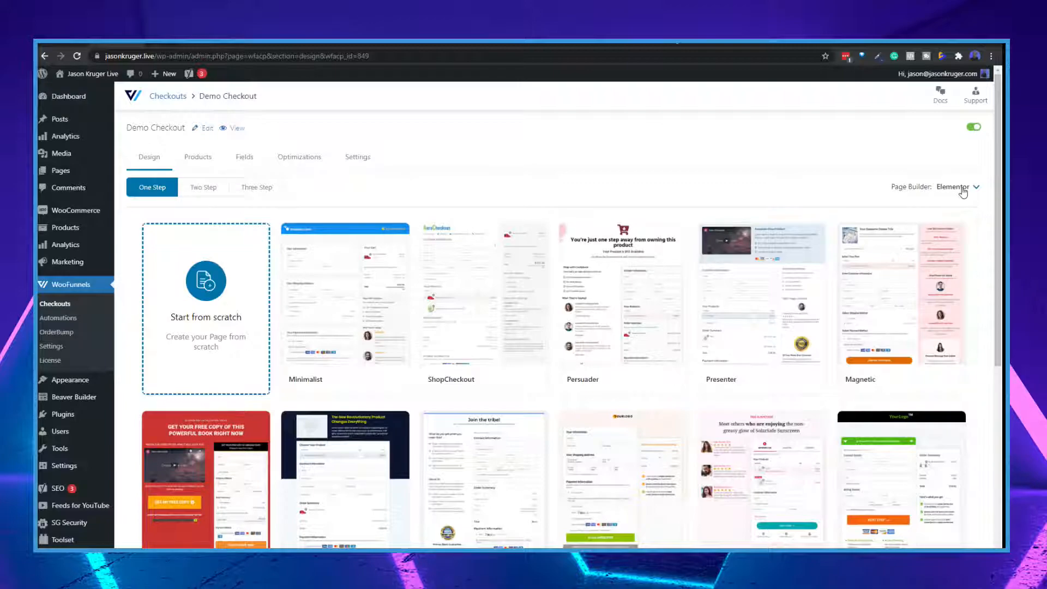
# Switch the checkout's page builder to Other and try to preview the Checkout Form template, continuing past the Norton warning
pyautogui.click(971, 193)
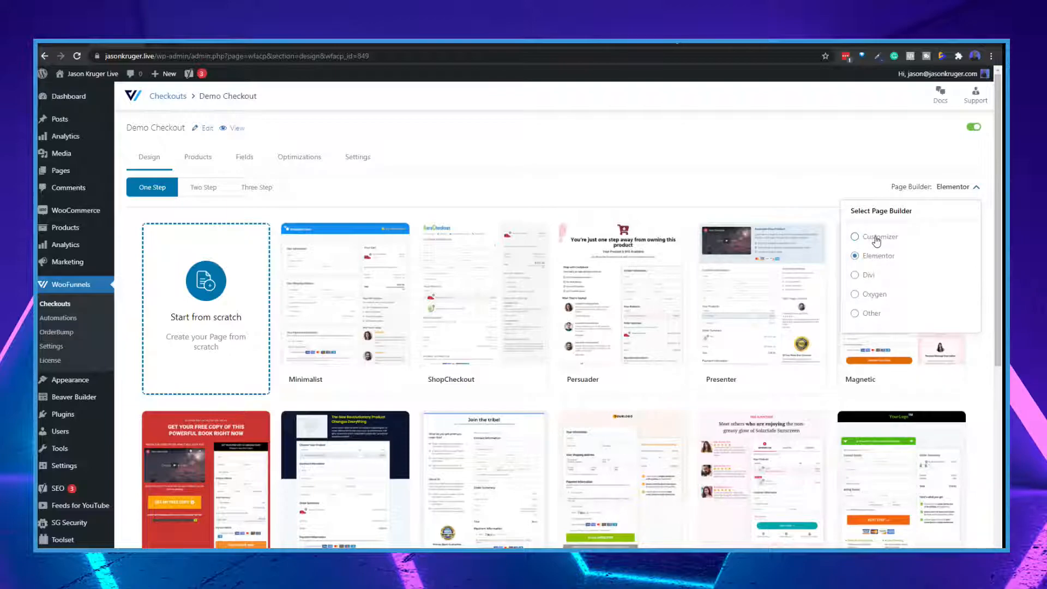
pyautogui.click(855, 313)
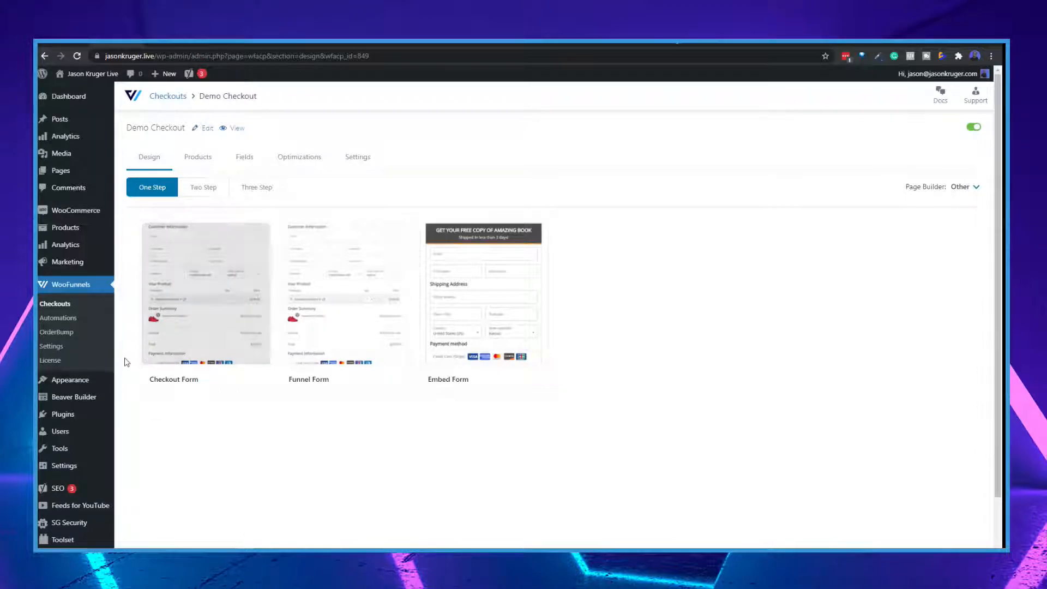
pyautogui.moveTo(287, 284)
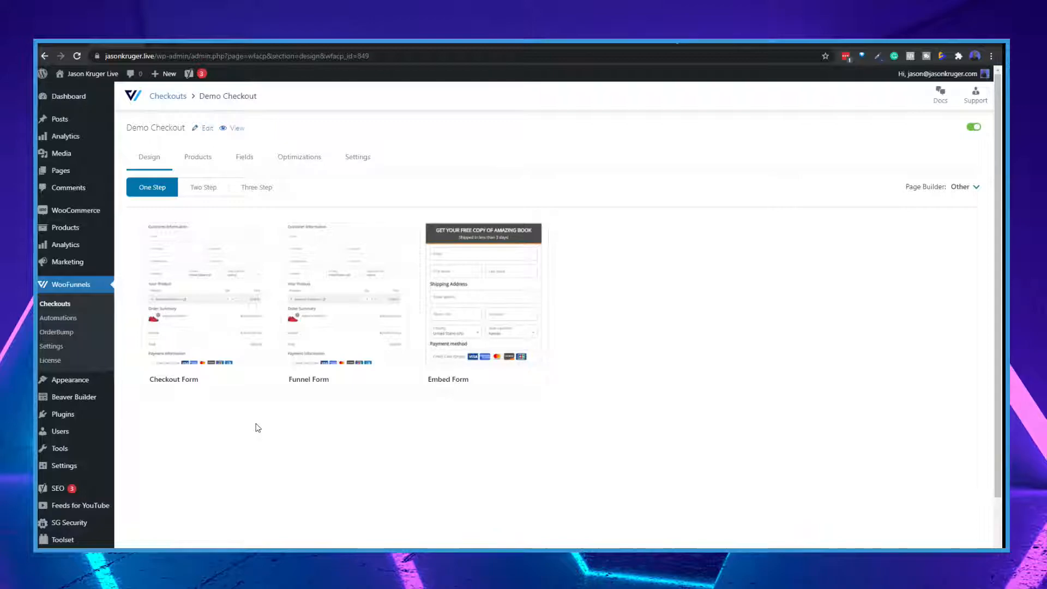
pyautogui.moveTo(205, 308)
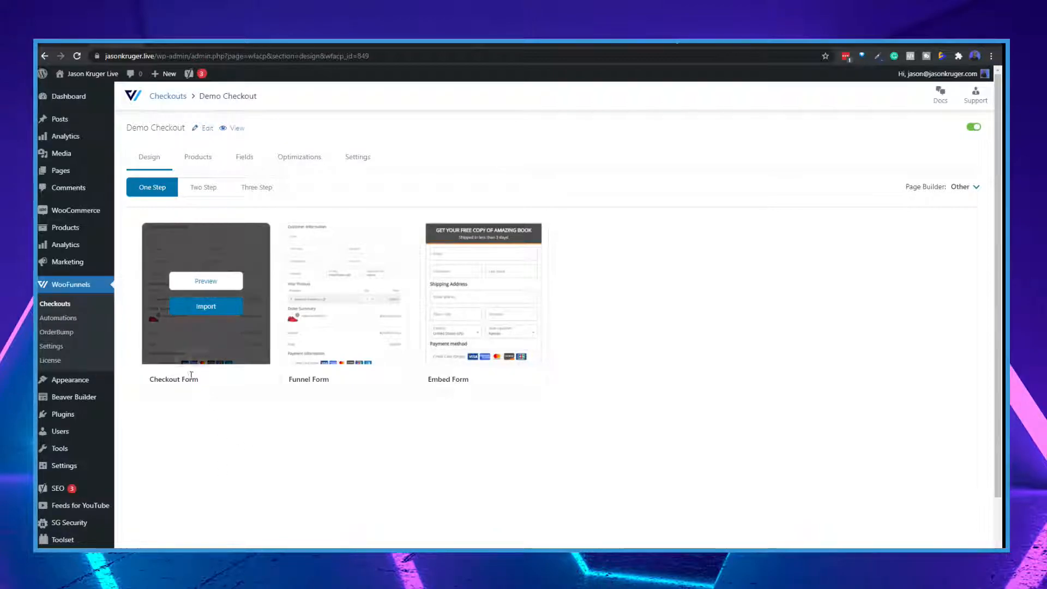
pyautogui.click(206, 281)
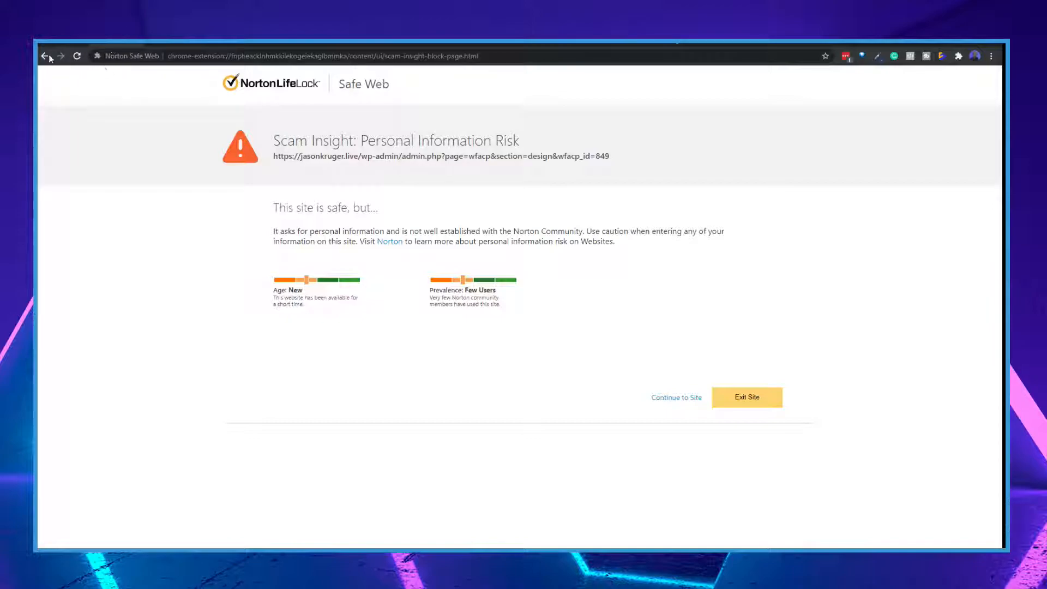
pyautogui.click(688, 399)
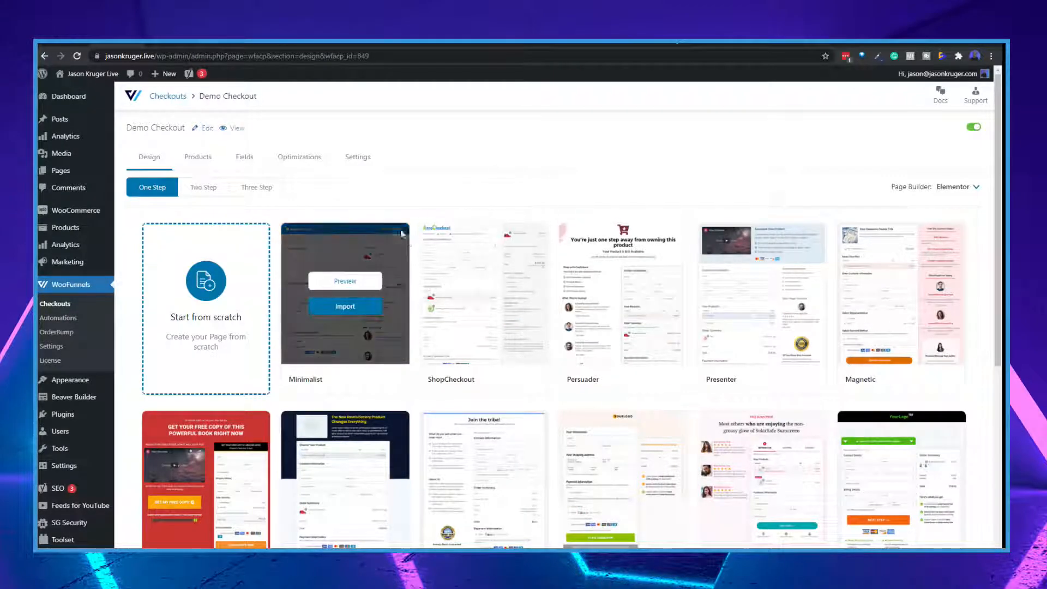
# Set the Demo Checkout's page builder to Customizer and look over its one-step templates
pyautogui.scroll(-1, 431, 344)
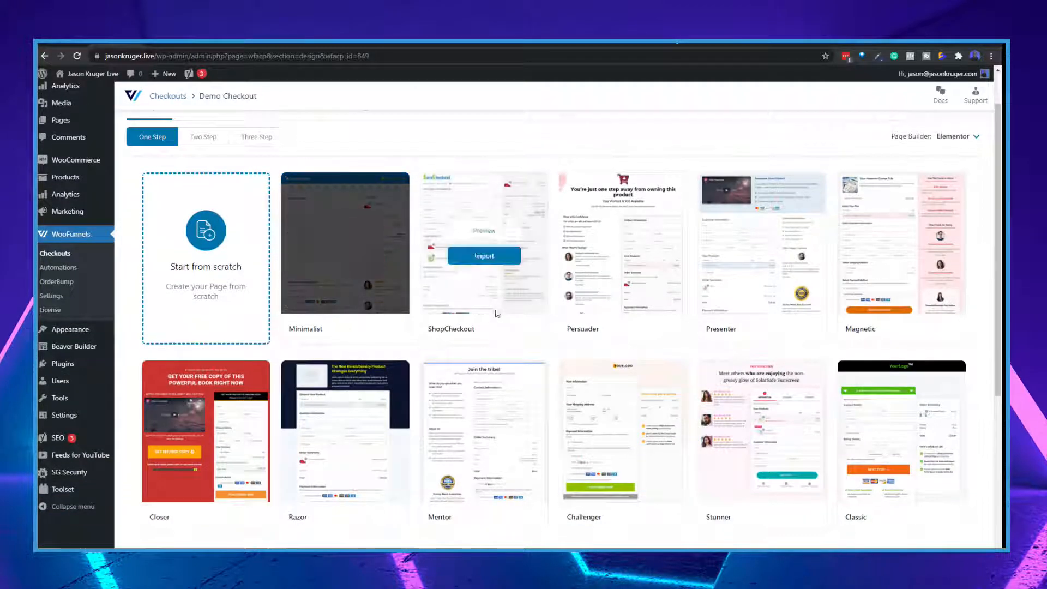
pyautogui.scroll(1, 887, 188)
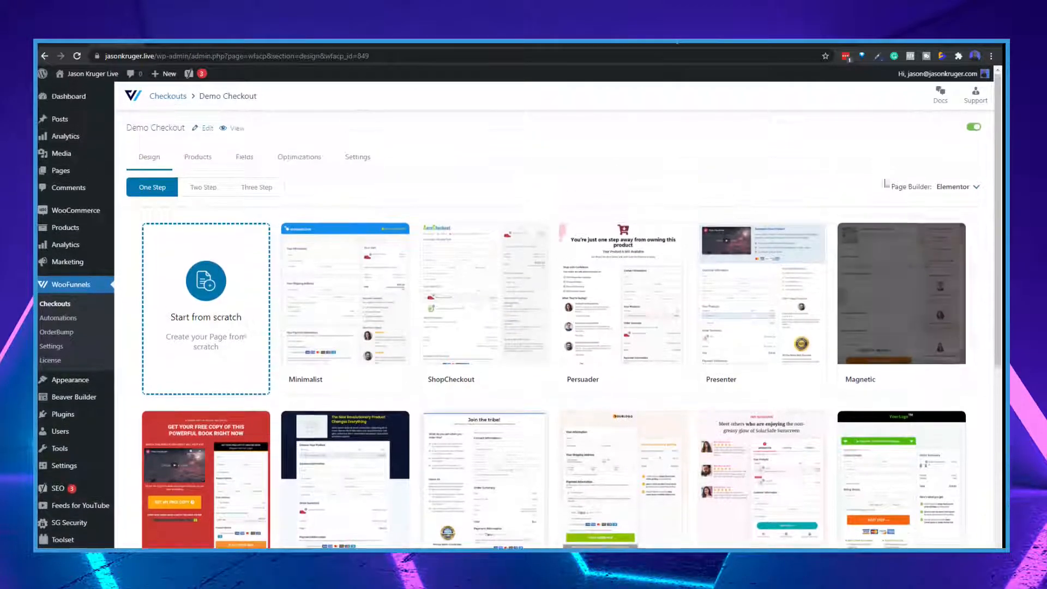
pyautogui.click(974, 187)
pyautogui.click(860, 236)
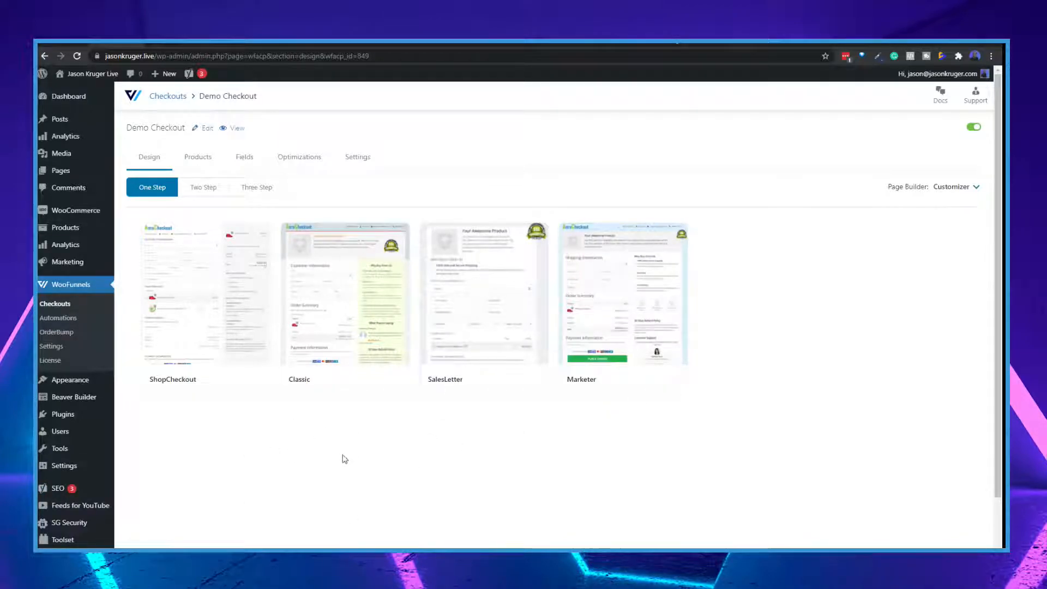
pyautogui.moveTo(526, 387)
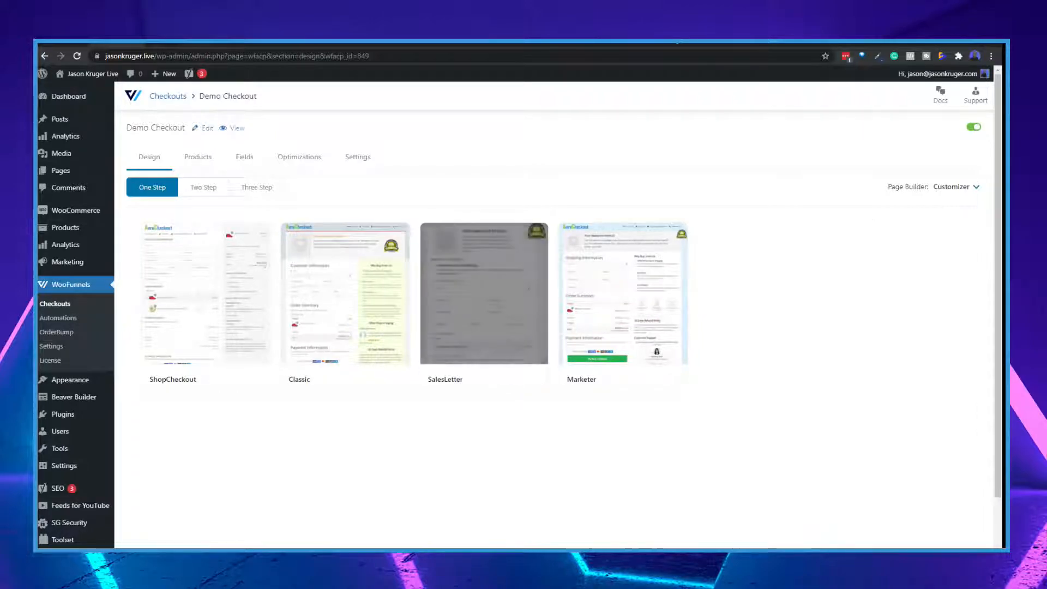
# Import the one-step Checkout Form template with the page builder set to Other, and look over its form, embed and mini cart shortcodes
pyautogui.click(963, 188)
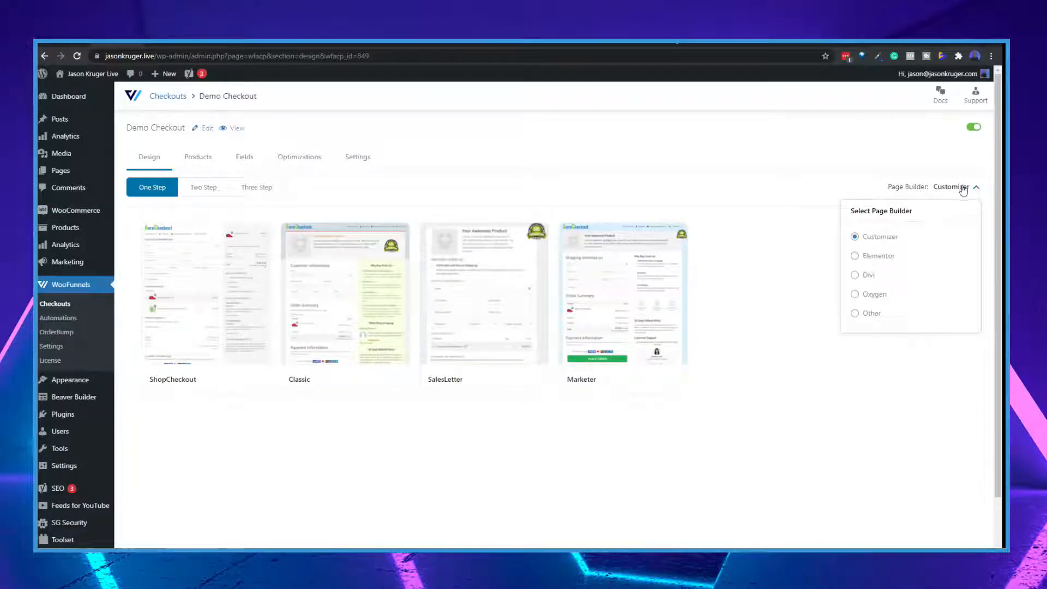
pyautogui.click(854, 313)
pyautogui.moveTo(195, 336)
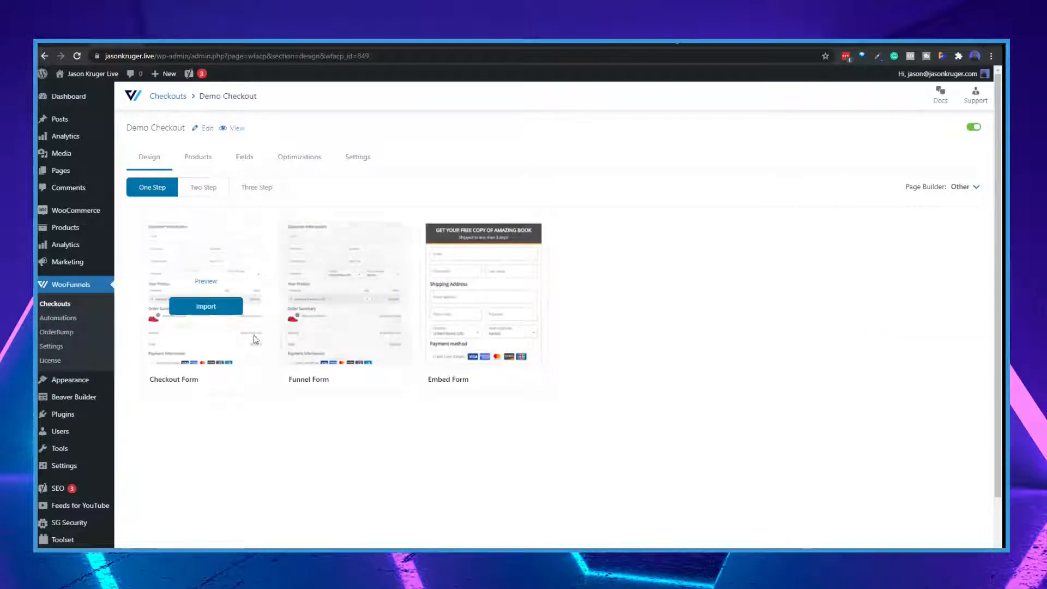
pyautogui.click(205, 308)
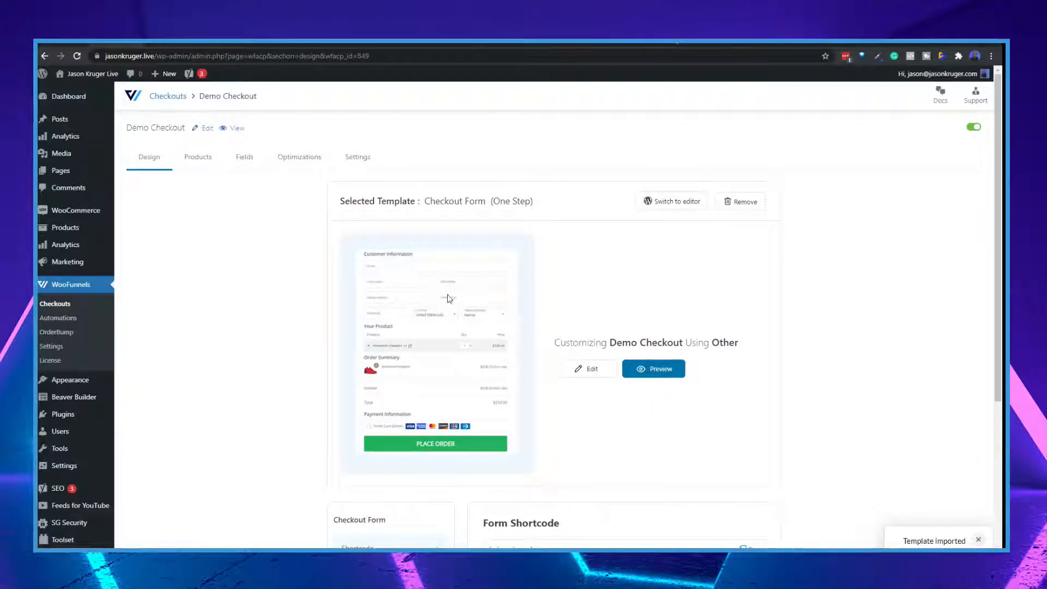
pyautogui.scroll(-4, 457, 312)
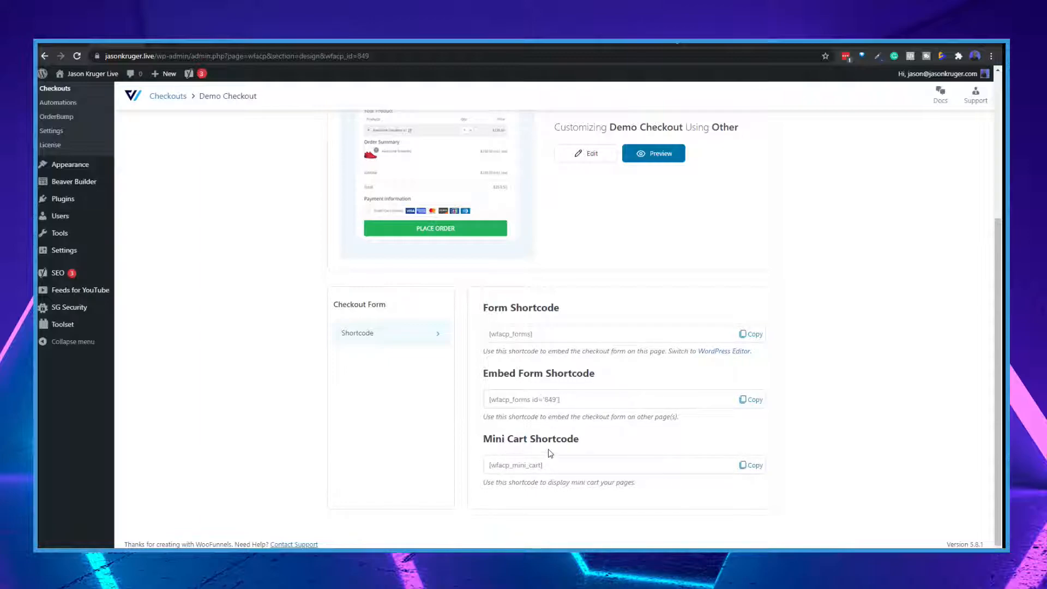
pyautogui.scroll(4, 529, 409)
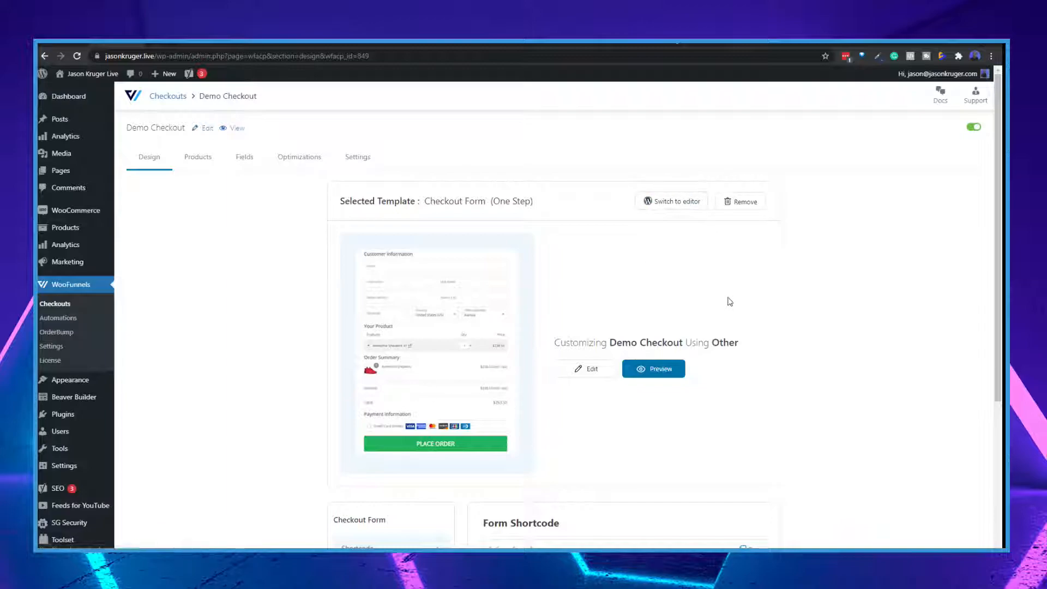
pyautogui.scroll(-2, 661, 394)
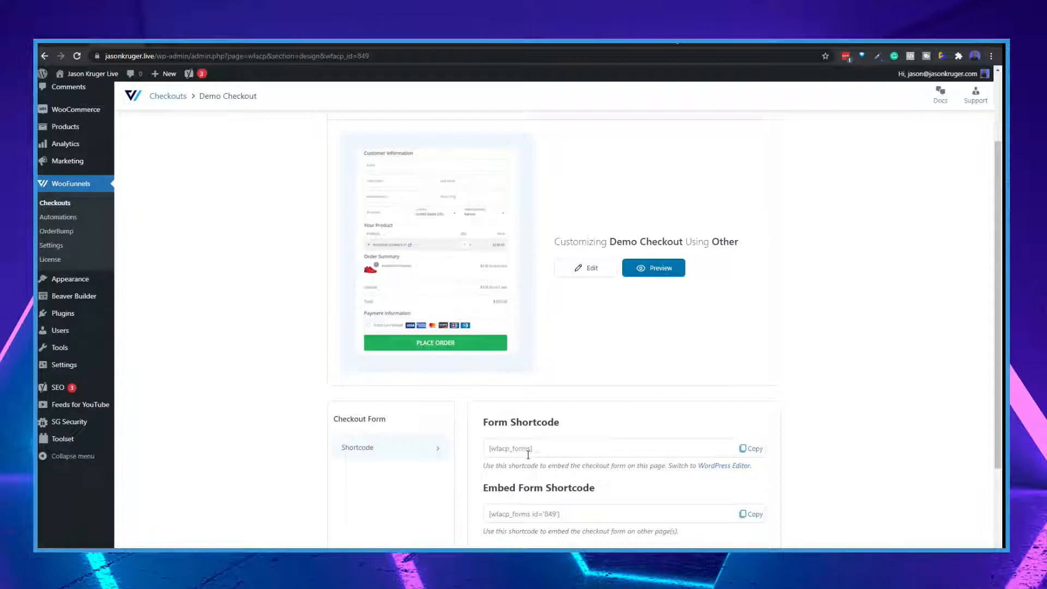
pyautogui.scroll(-1, 545, 453)
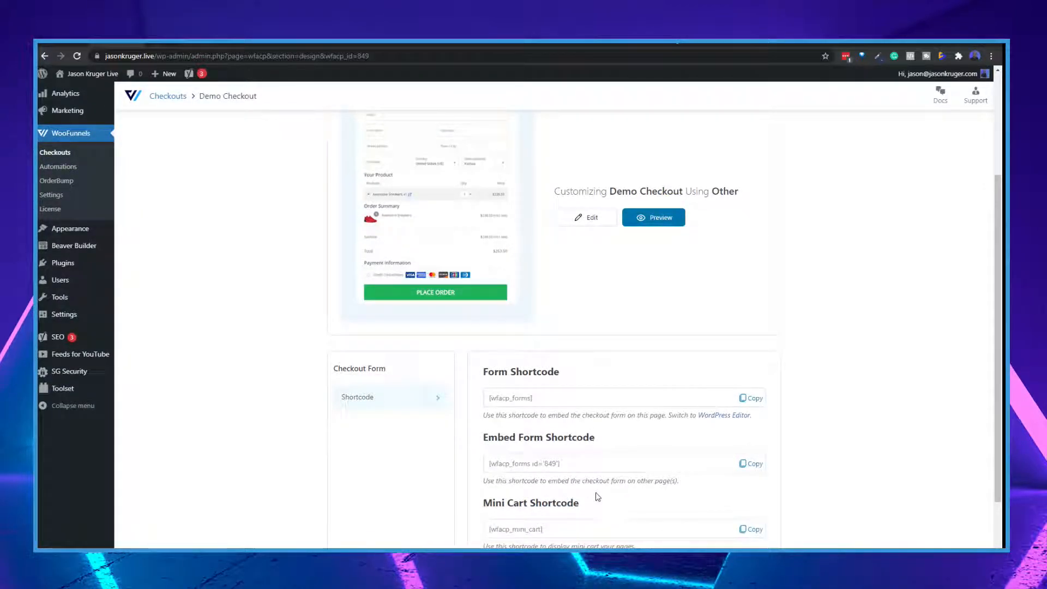
pyautogui.scroll(3, 644, 418)
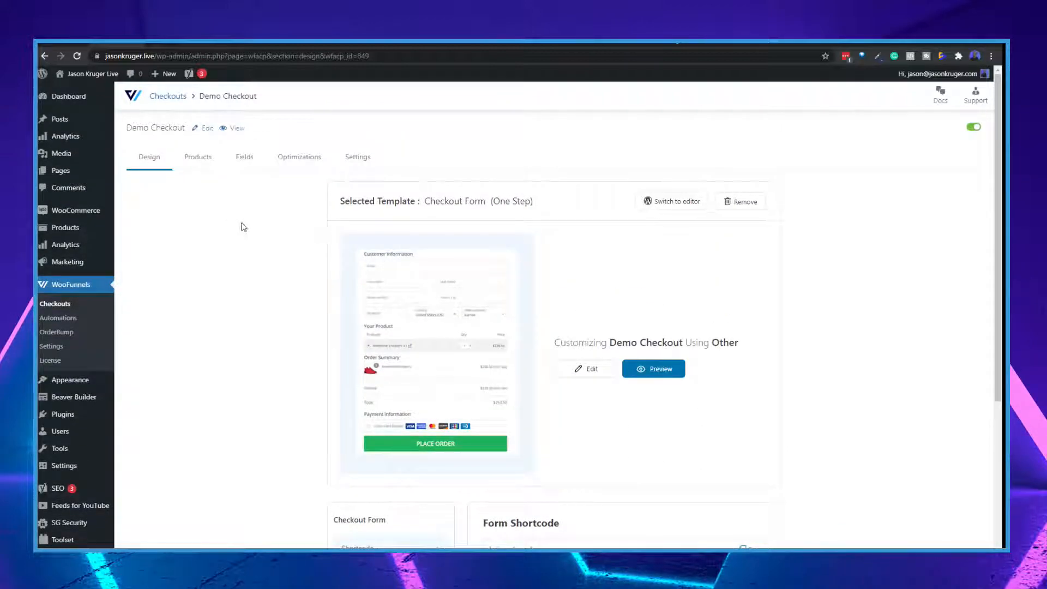
# Add the Demo product to the Demo Checkout, review the product selection settings and save the changes
pyautogui.click(196, 159)
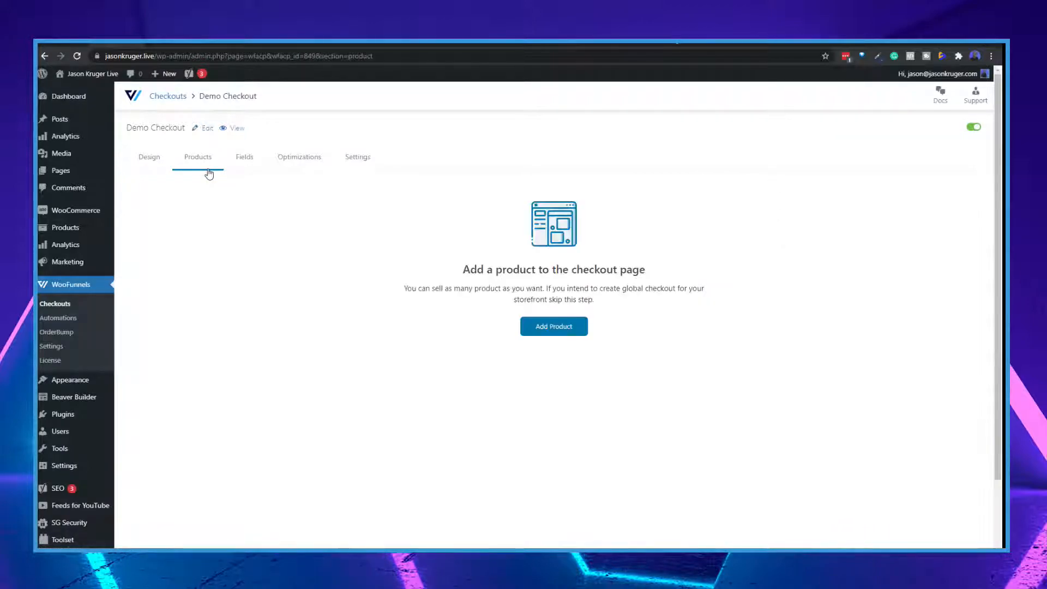
pyautogui.click(557, 330)
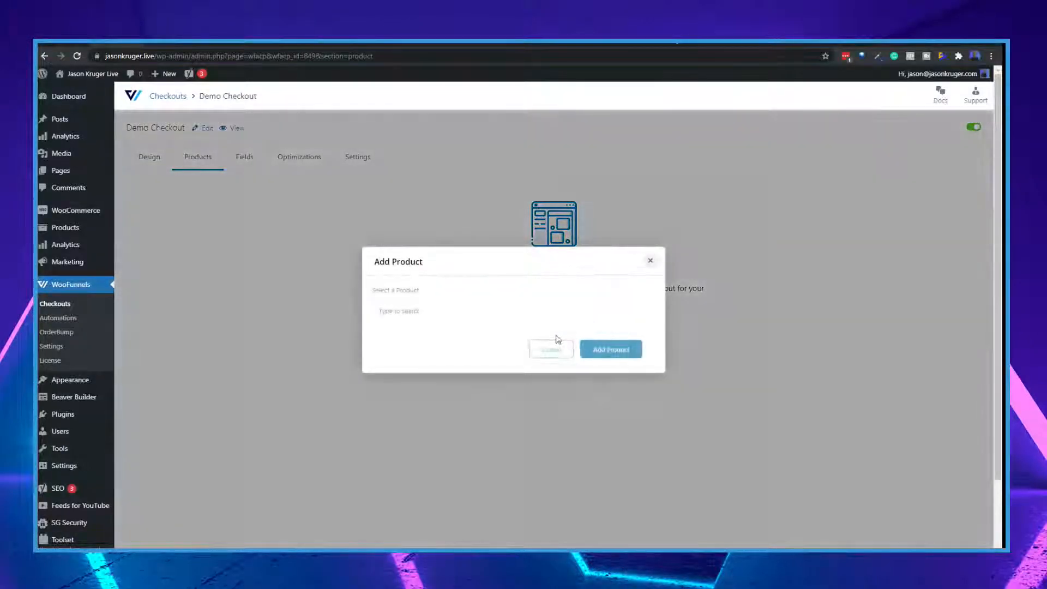
pyautogui.write('demo')
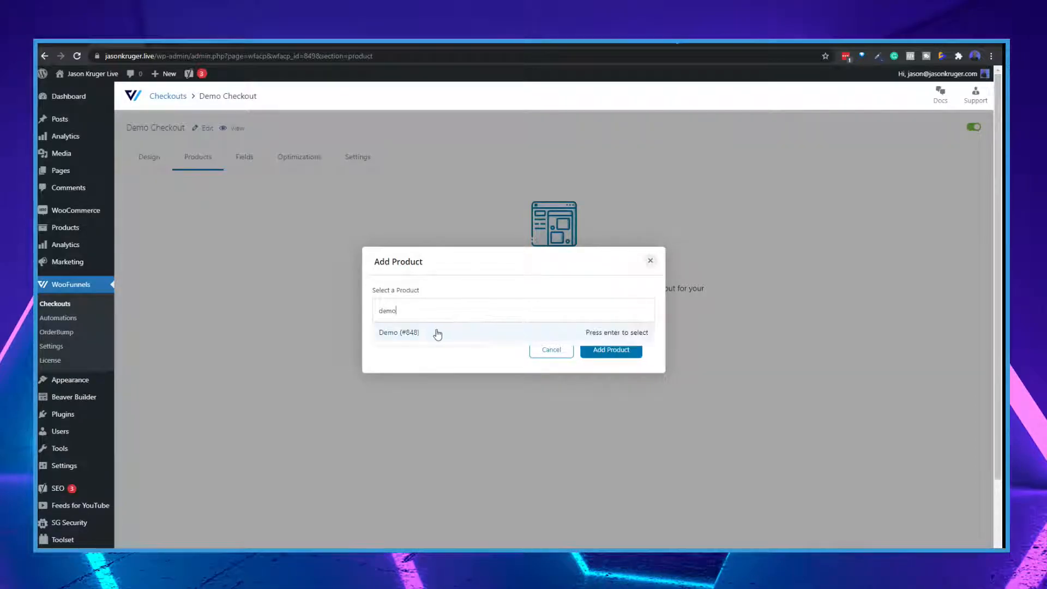
pyautogui.click(416, 335)
pyautogui.click(604, 349)
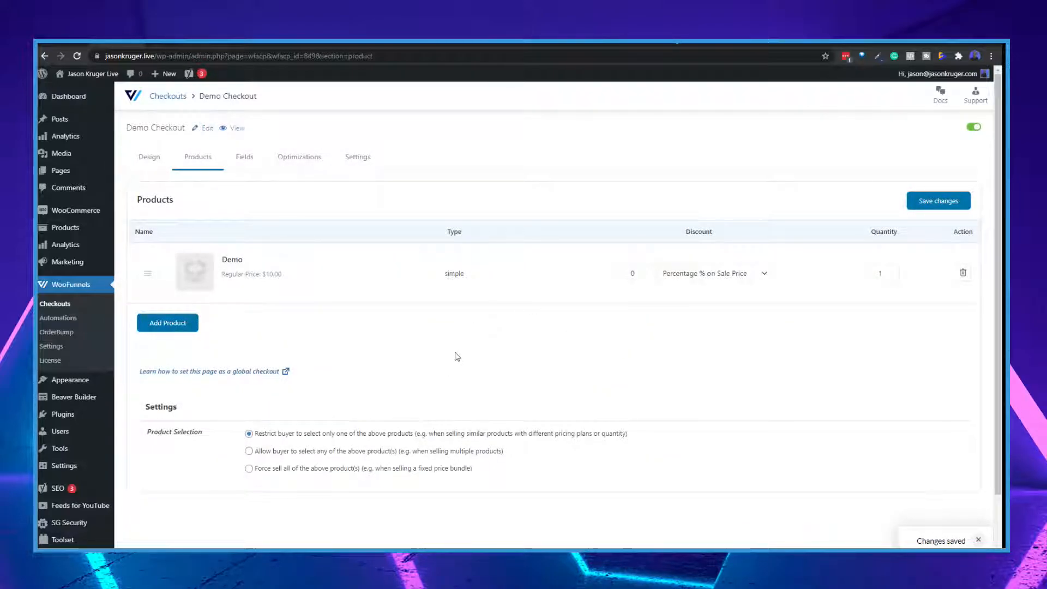
pyautogui.scroll(-1, 436, 352)
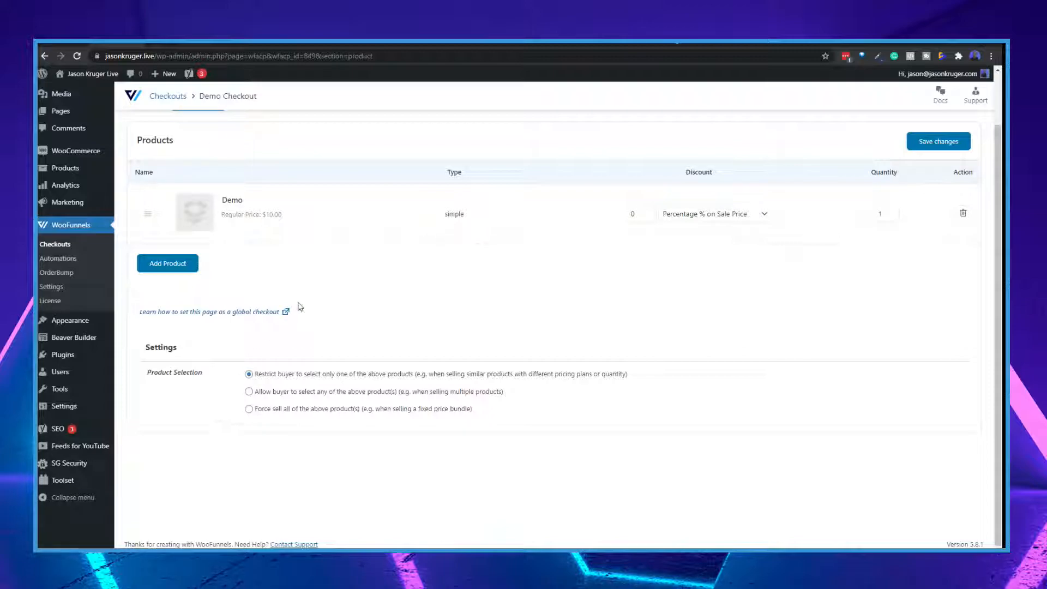
pyautogui.scroll(1, 299, 307)
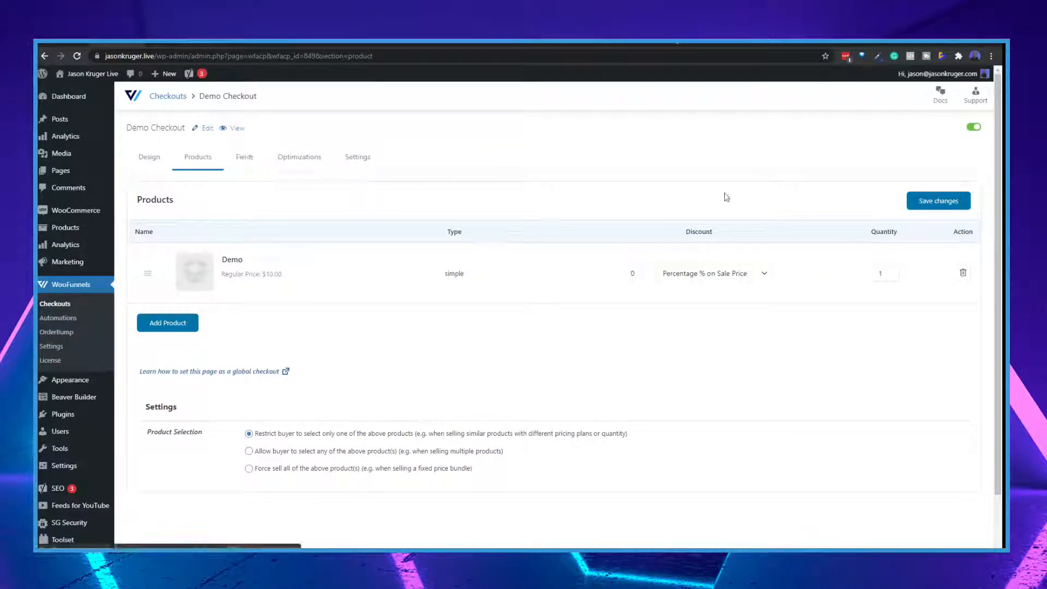
pyautogui.click(937, 200)
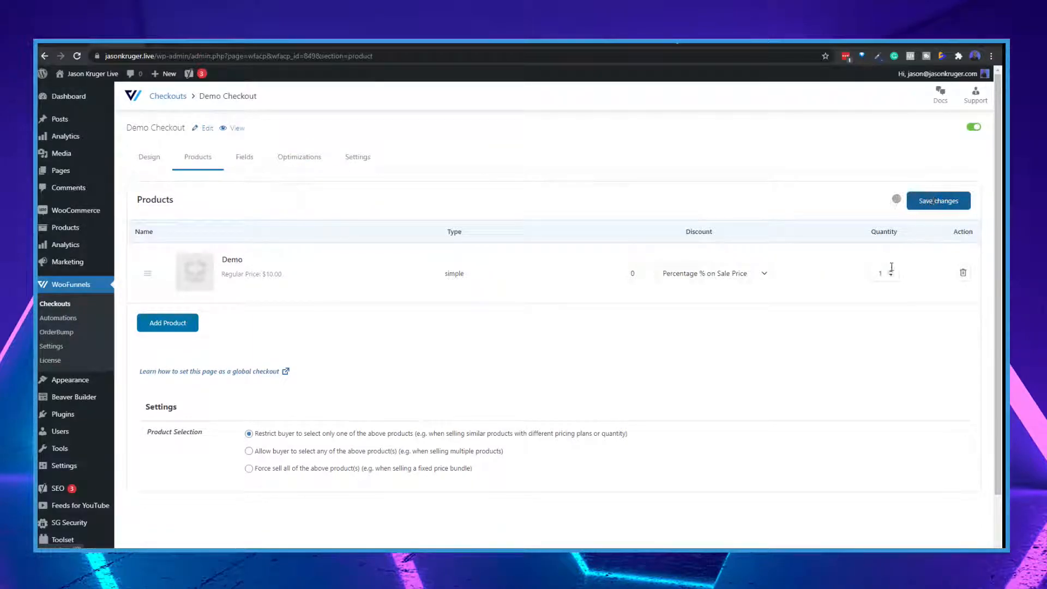
# Remove the Shipping Method field from the Shipping Method section of the checkout form's fields
pyautogui.click(242, 161)
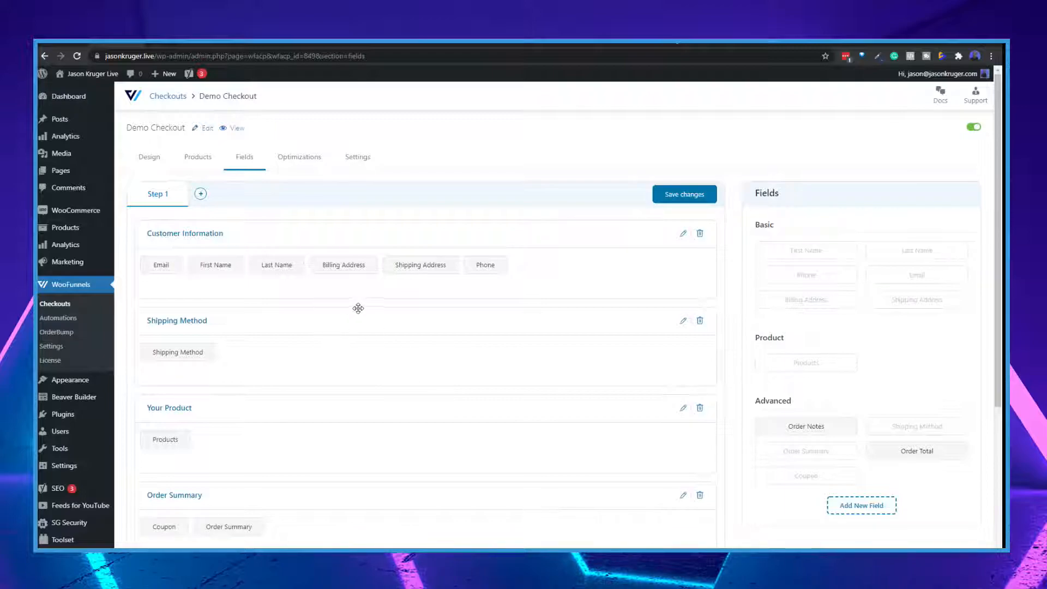
pyautogui.scroll(-2, 531, 352)
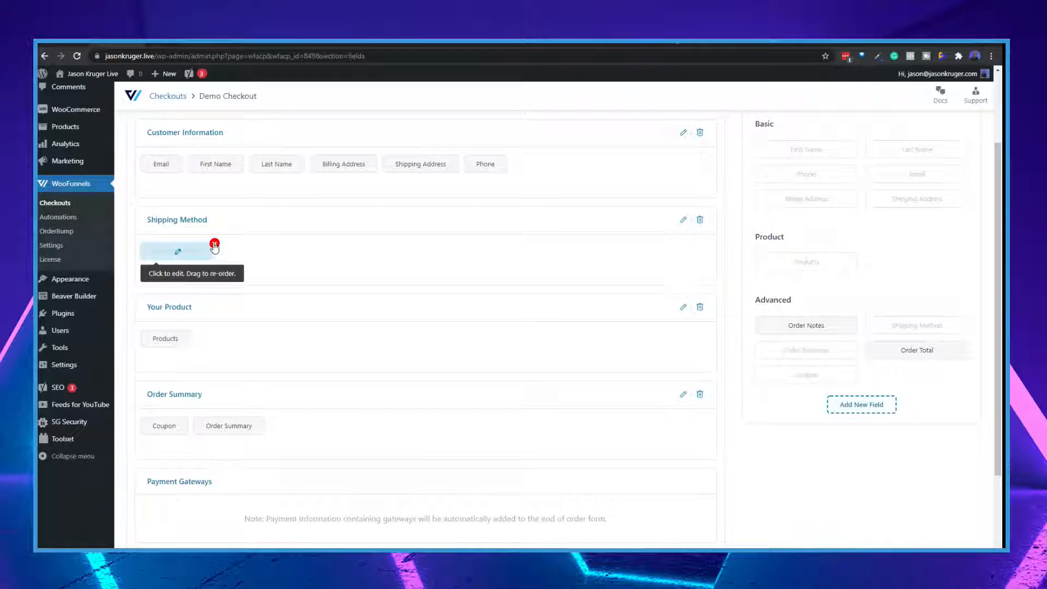
pyautogui.click(215, 245)
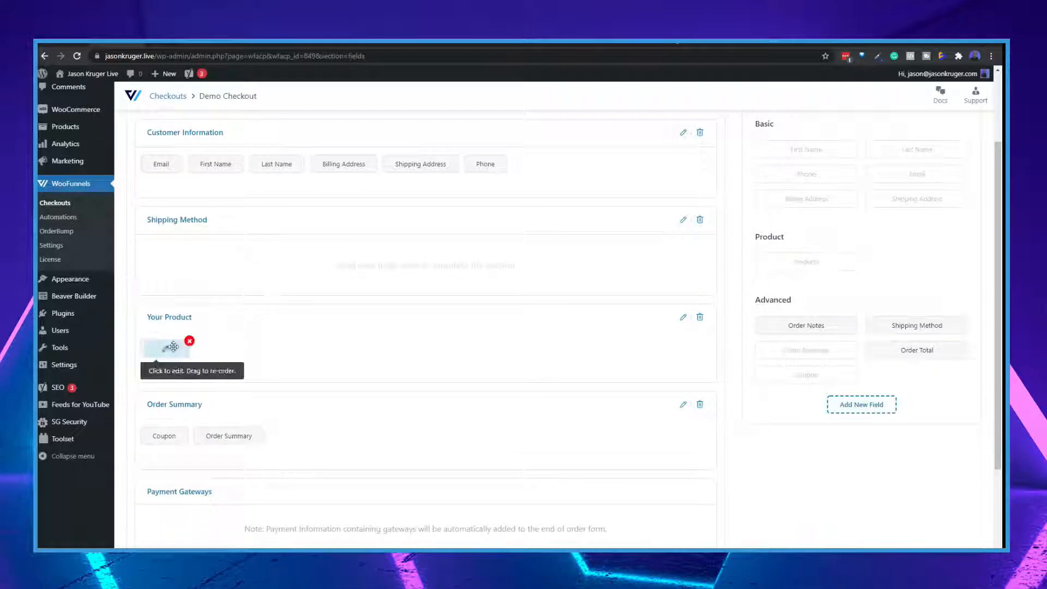
# Review the general, description and advanced settings of the Products field and update the field
pyautogui.scroll(-2, 280, 319)
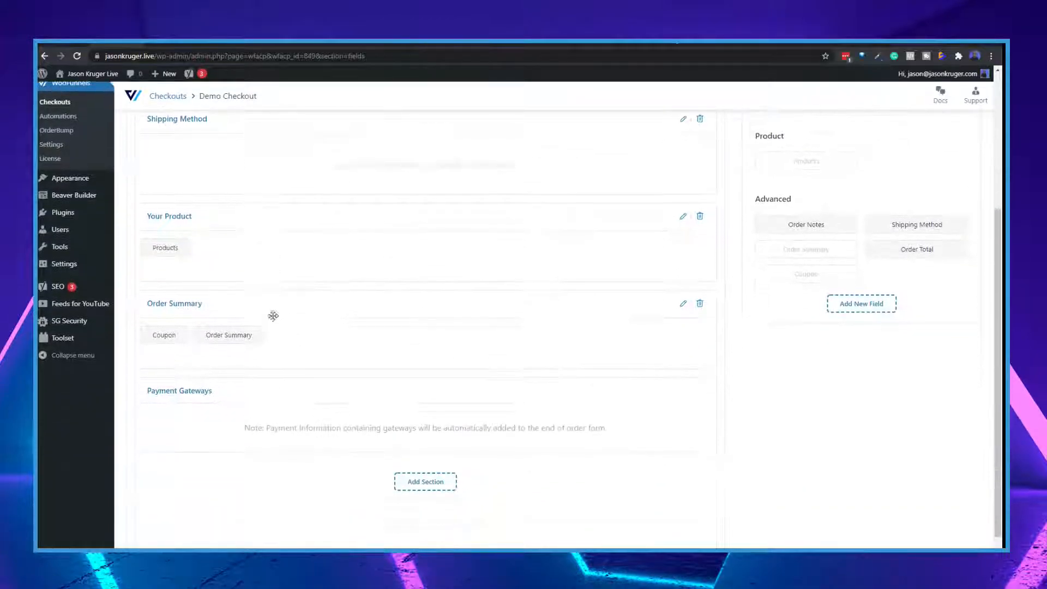
pyautogui.click(164, 251)
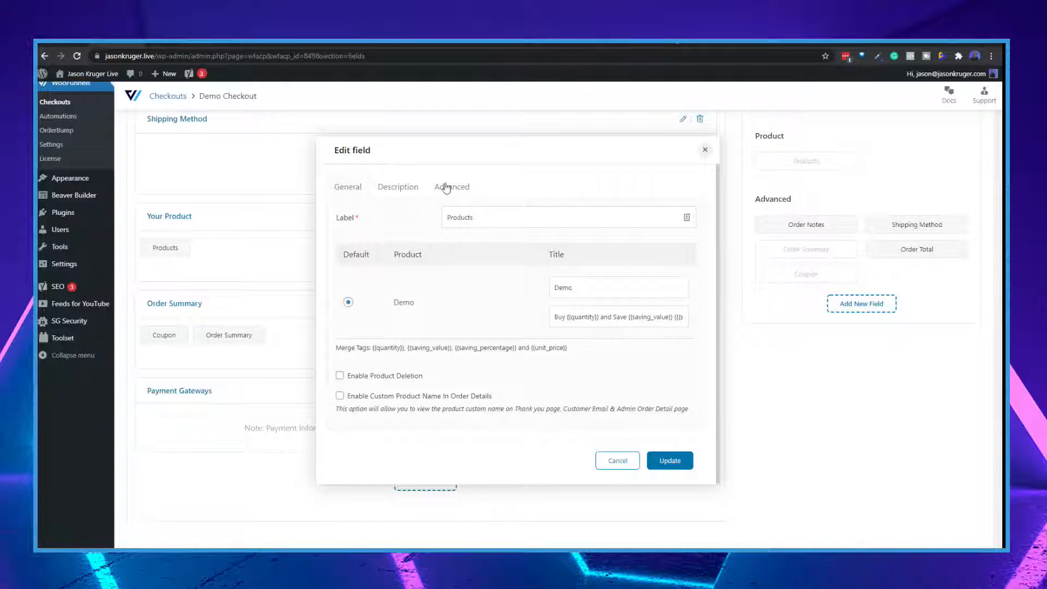
pyautogui.click(399, 187)
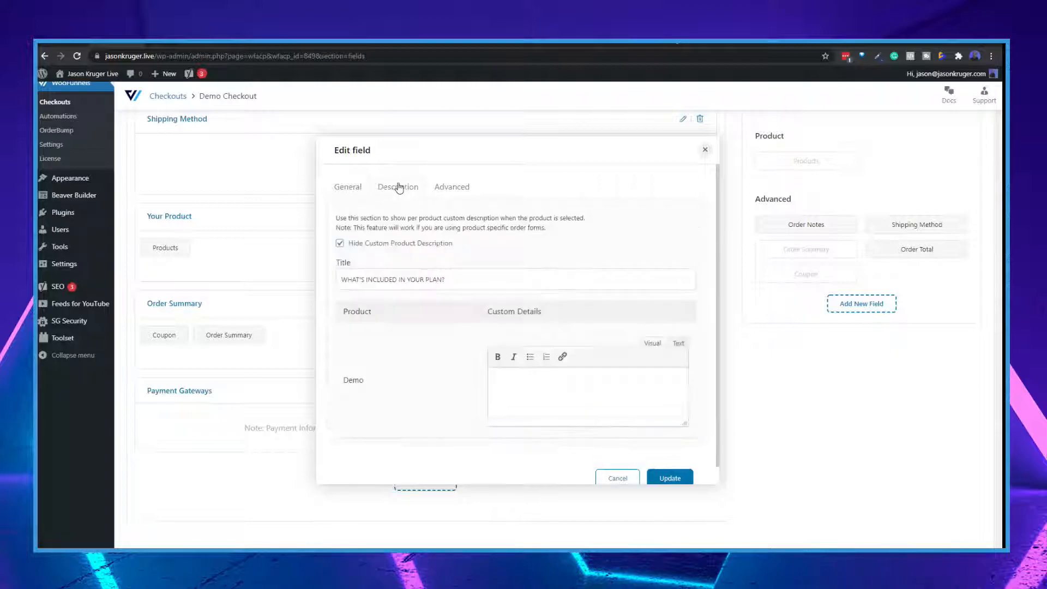
pyautogui.click(460, 188)
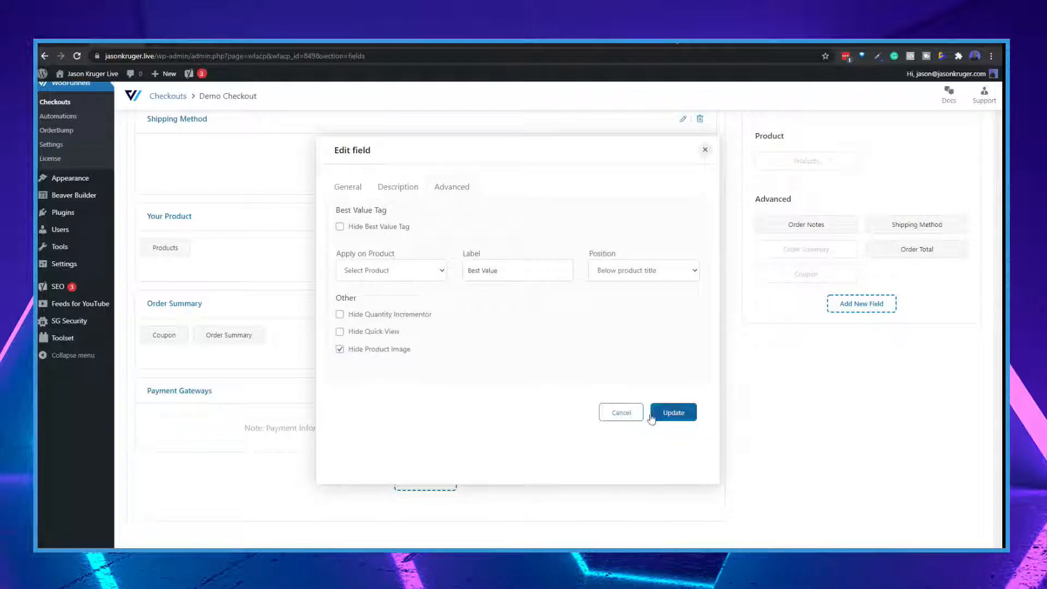
pyautogui.click(658, 418)
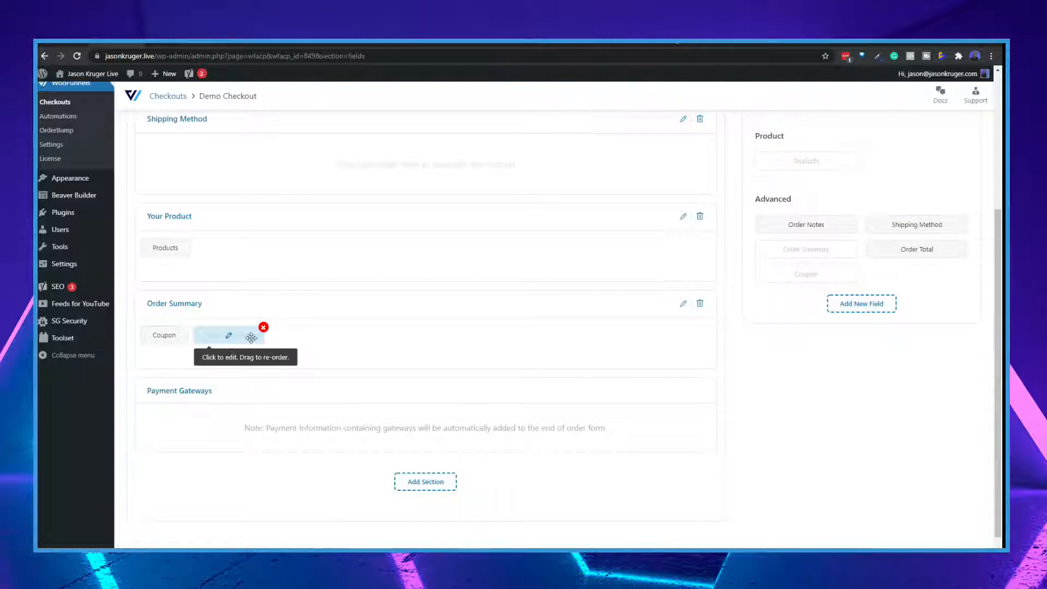
# Look over the remaining form sections and available fields, and save the changes to the checkout's fields
pyautogui.scroll(-1, 533, 376)
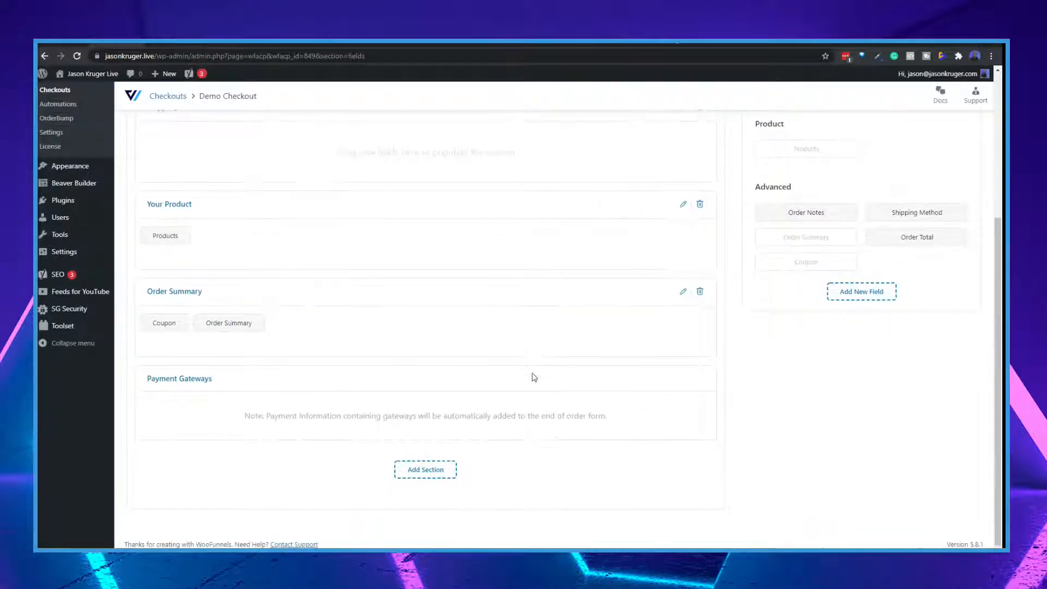
pyautogui.scroll(5, 534, 376)
pyautogui.scroll(-1, 533, 374)
pyautogui.scroll(1, 533, 373)
pyautogui.scroll(-4, 532, 373)
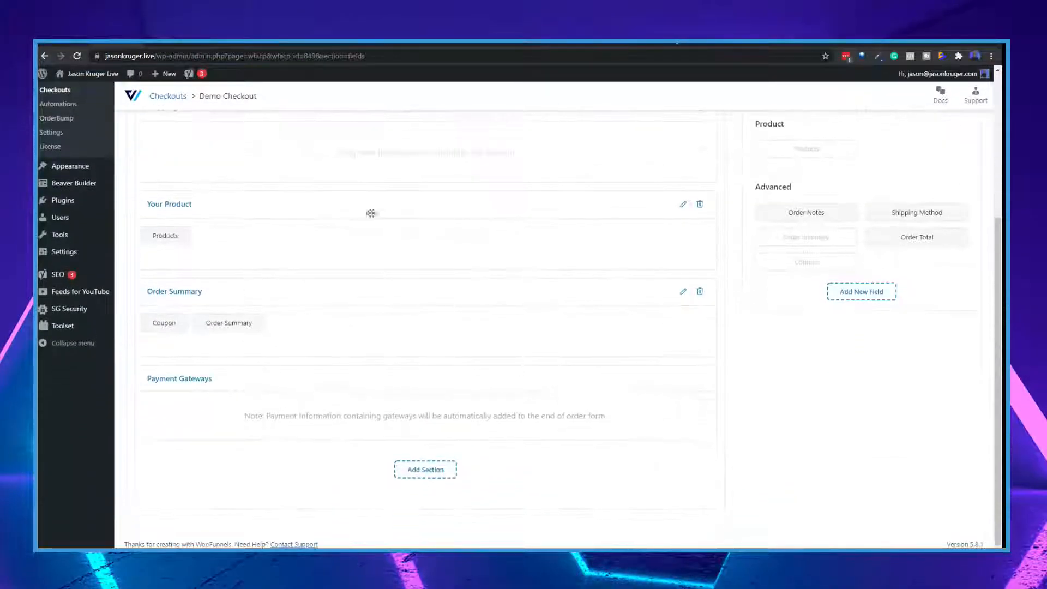
pyautogui.scroll(4, 774, 341)
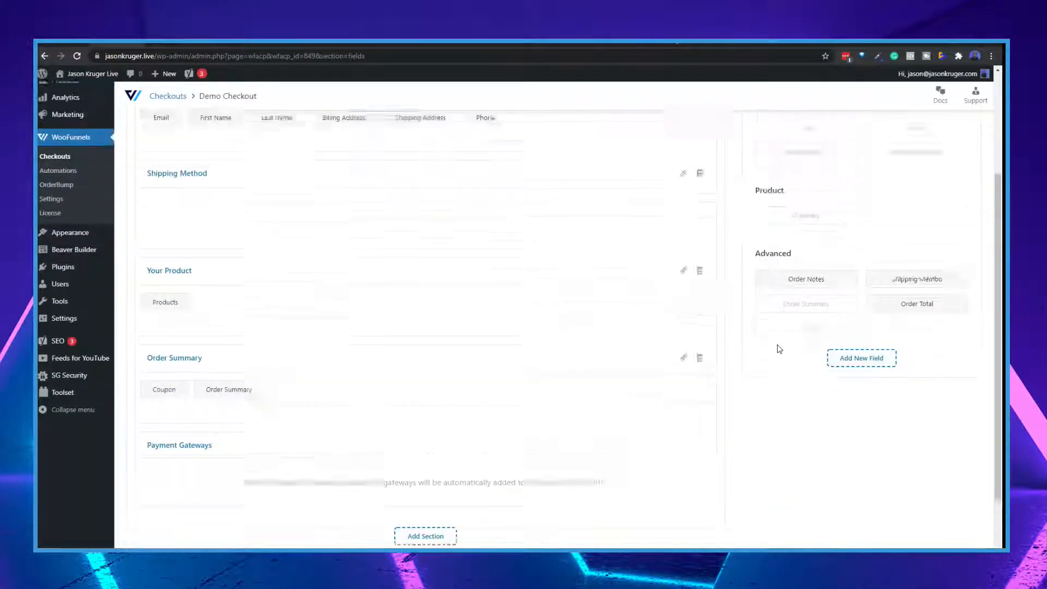
pyautogui.scroll(-2, 881, 322)
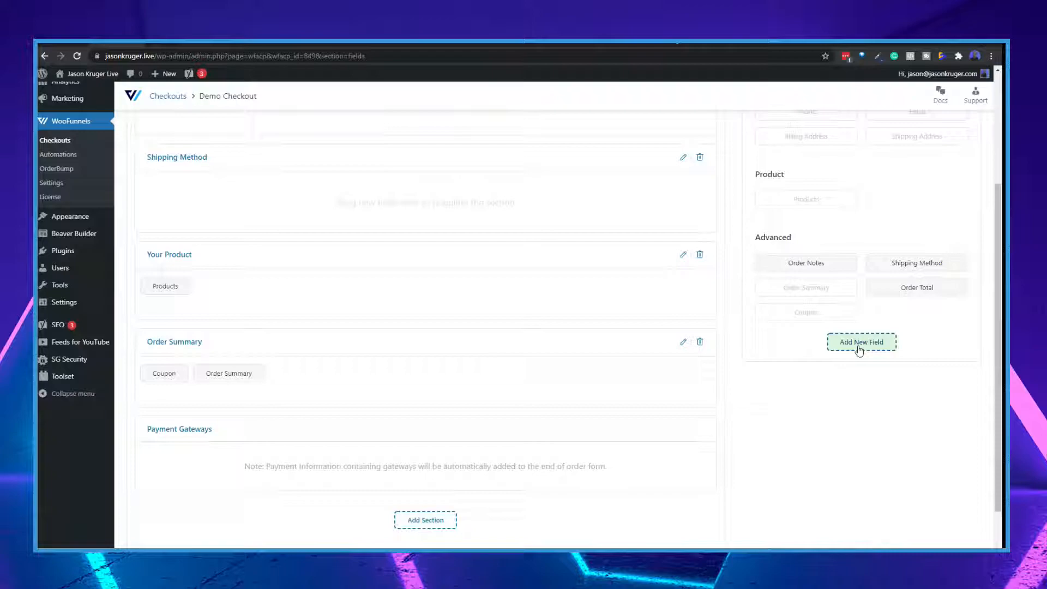
pyautogui.scroll(3, 603, 381)
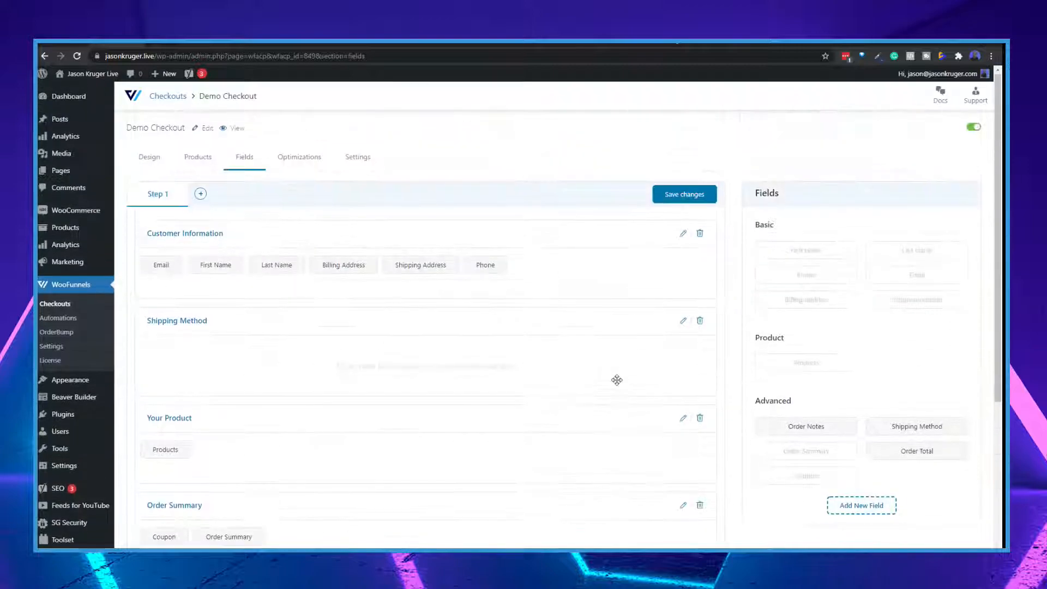
pyautogui.click(681, 198)
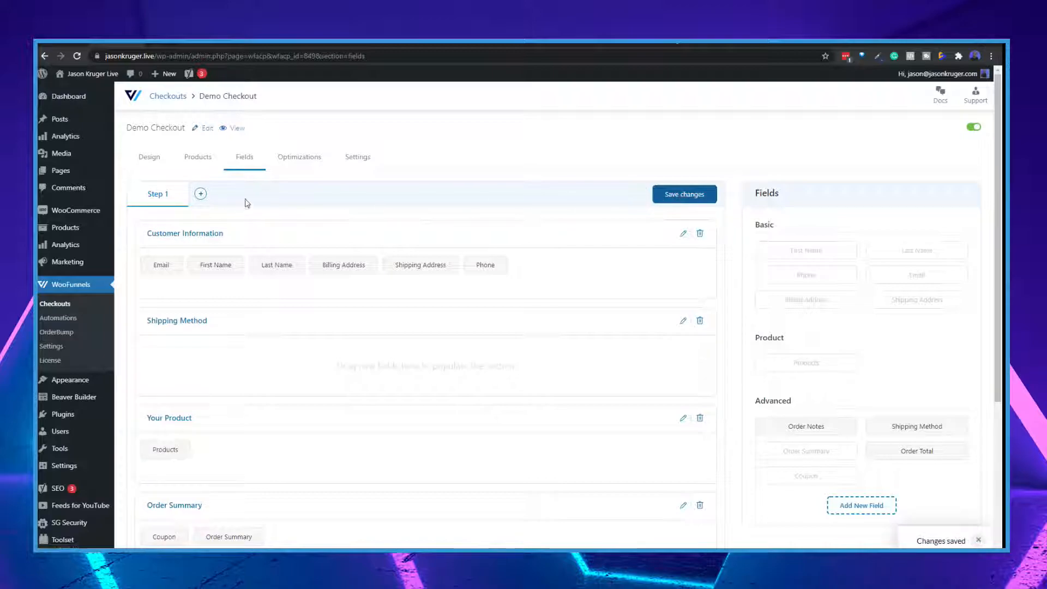
# Review the checkout's Google Address Autocompletion and Auto Apply Coupons optimizations, including the options shown when auto-applying a coupon is enabled
pyautogui.click(314, 162)
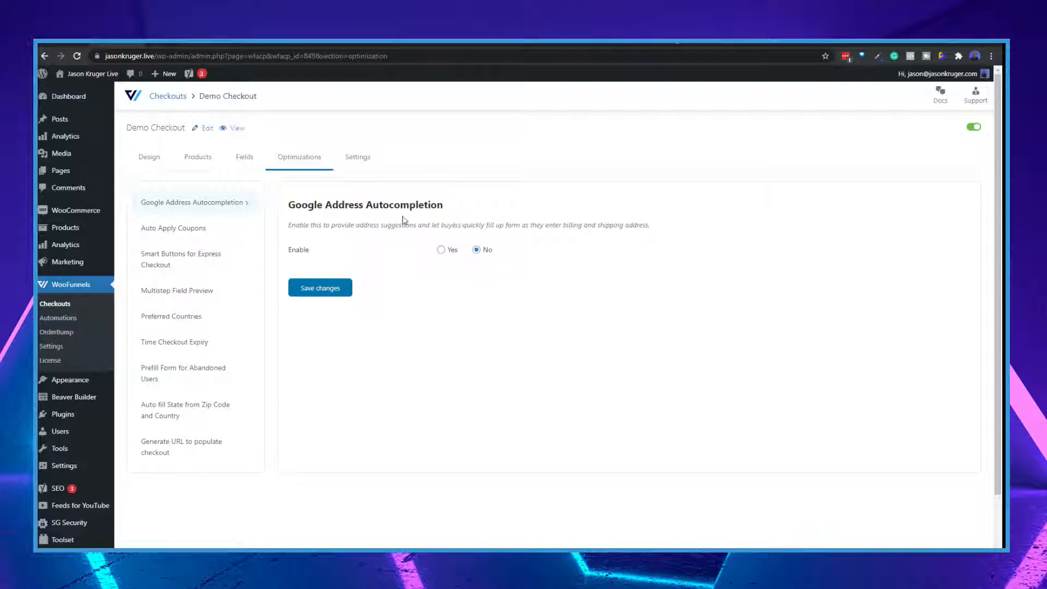
pyautogui.click(170, 231)
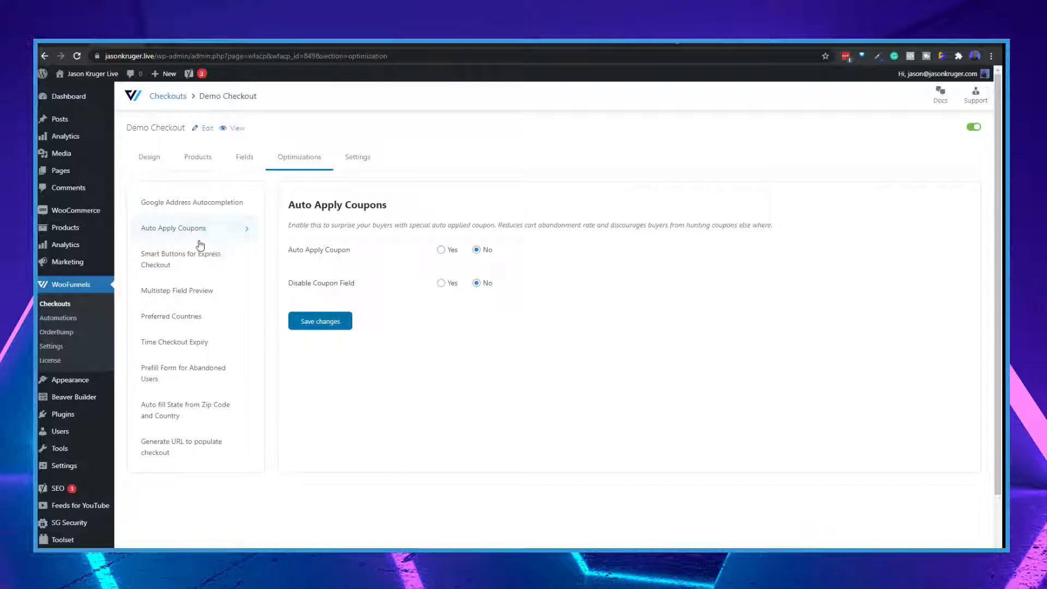
pyautogui.click(441, 250)
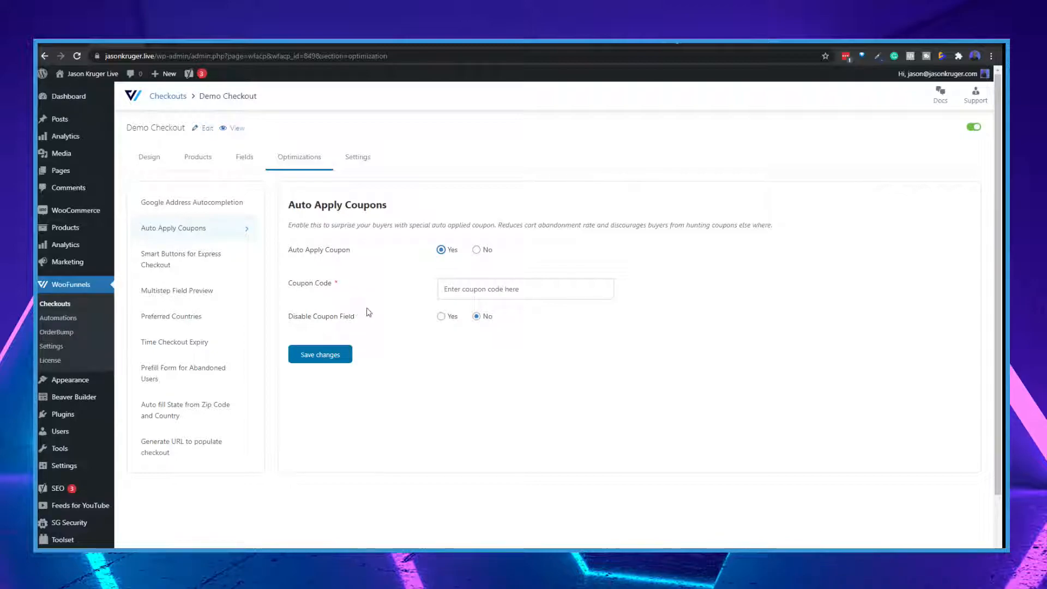
pyautogui.click(477, 250)
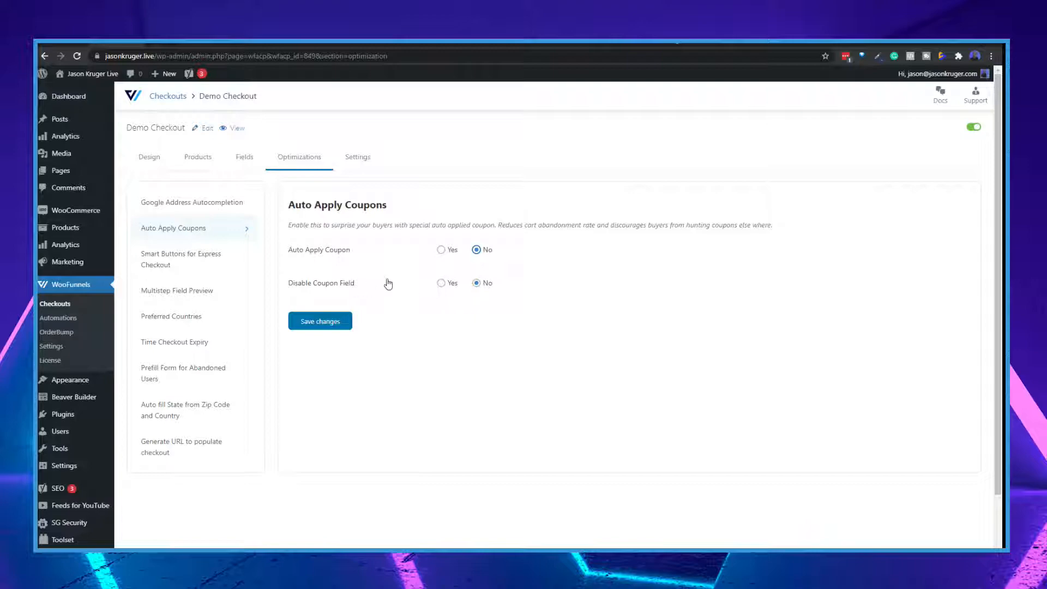
# Look over the Smart Buttons for Express Checkout, Multistep Field Preview and Preferred Countries optimizations
pyautogui.click(161, 266)
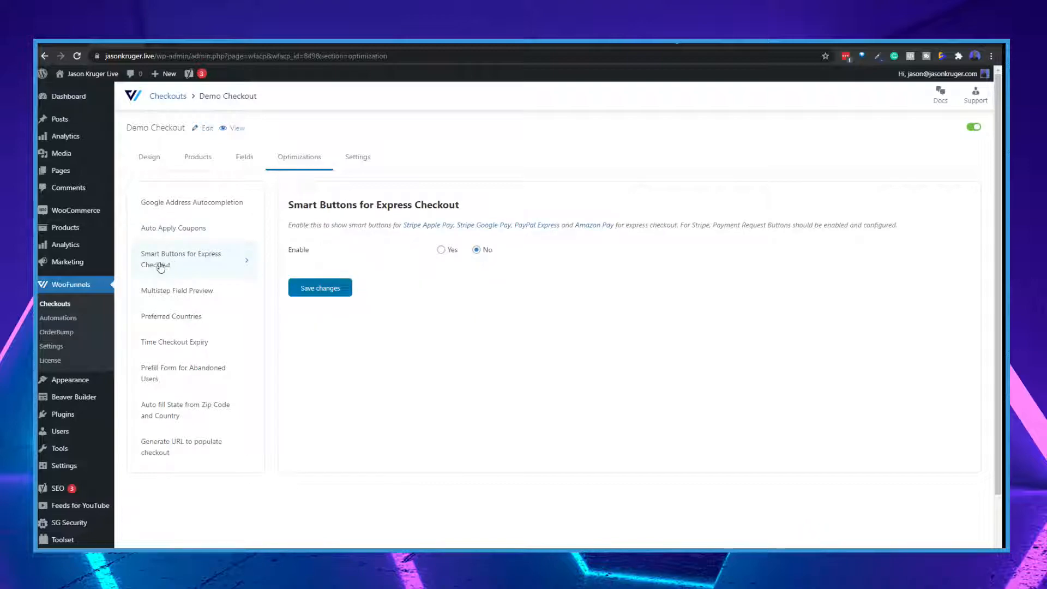
pyautogui.click(163, 294)
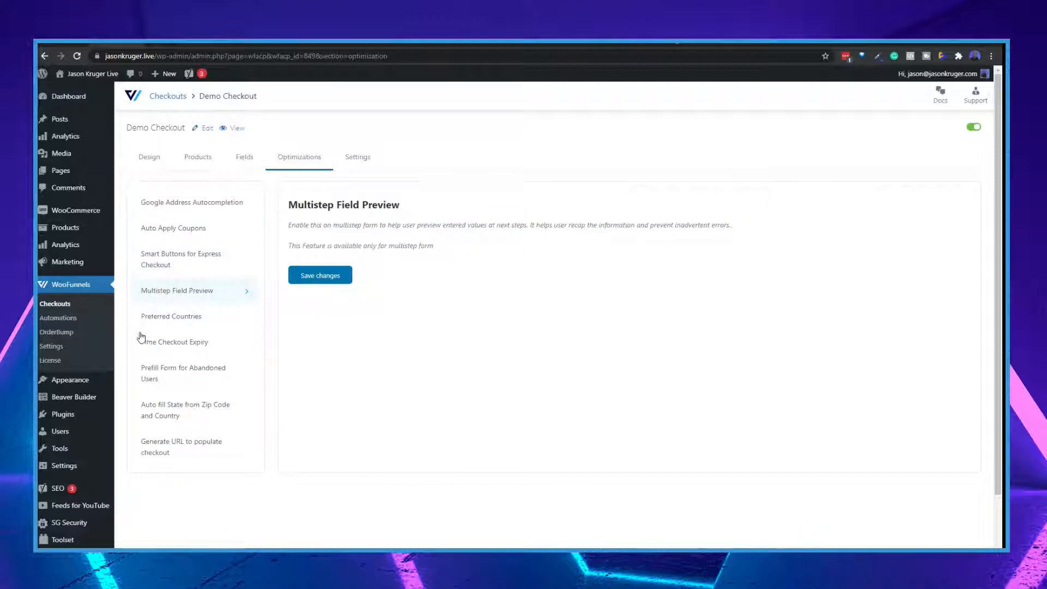
pyautogui.click(158, 318)
# Examine the Time Checkout Expiry options for closing the checkout after a number of orders or a date, leaving both set to No
pyautogui.click(180, 344)
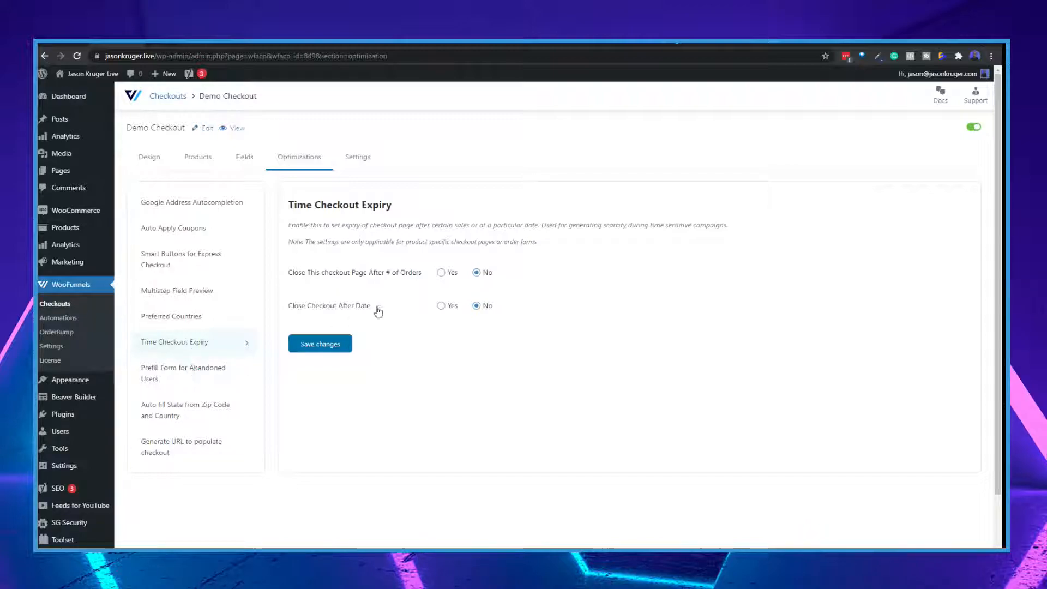
pyautogui.click(442, 274)
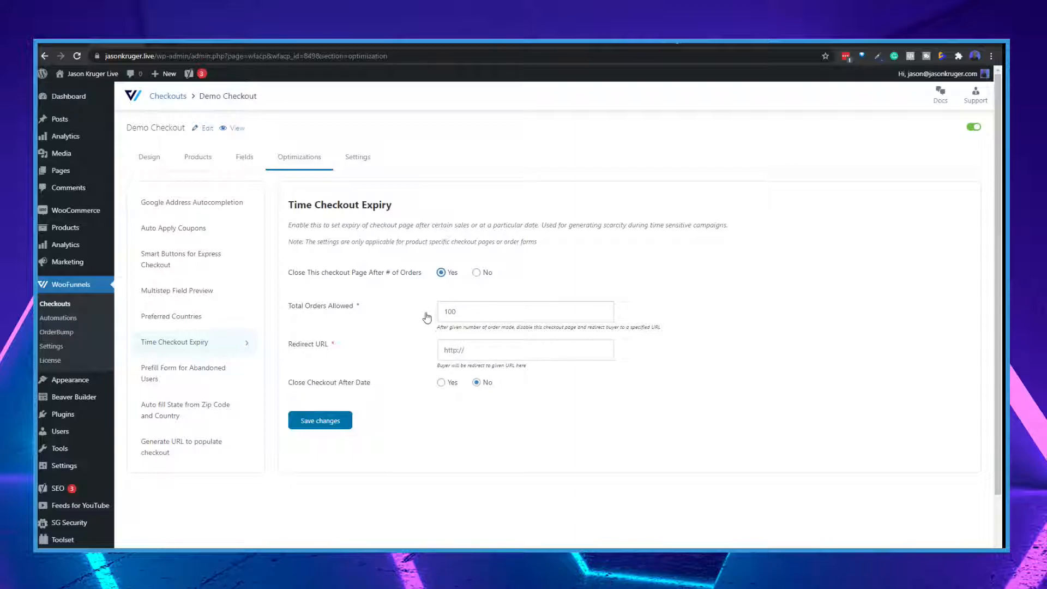
pyautogui.click(476, 272)
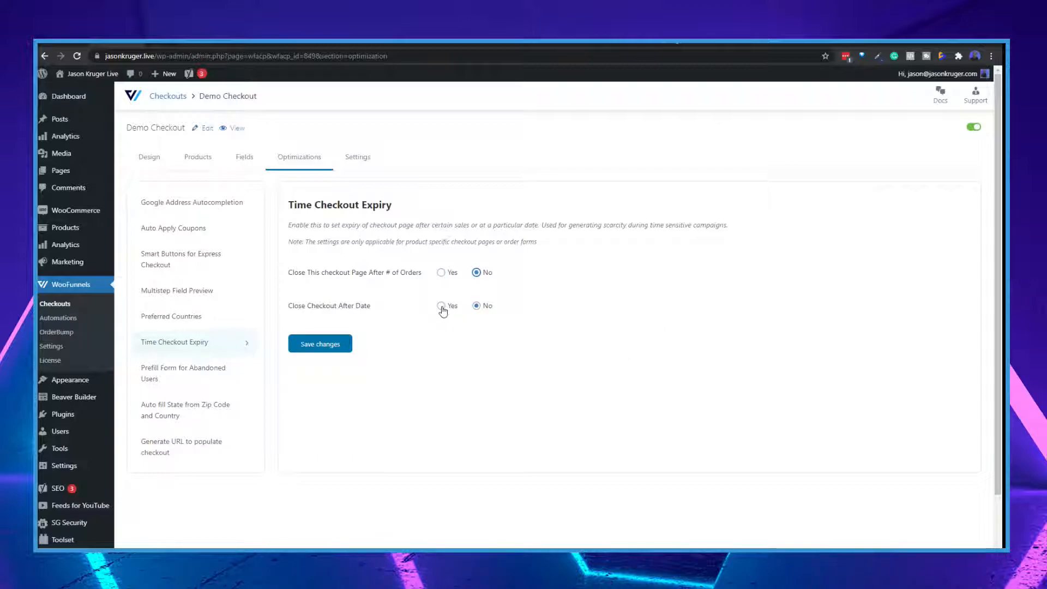
pyautogui.click(441, 307)
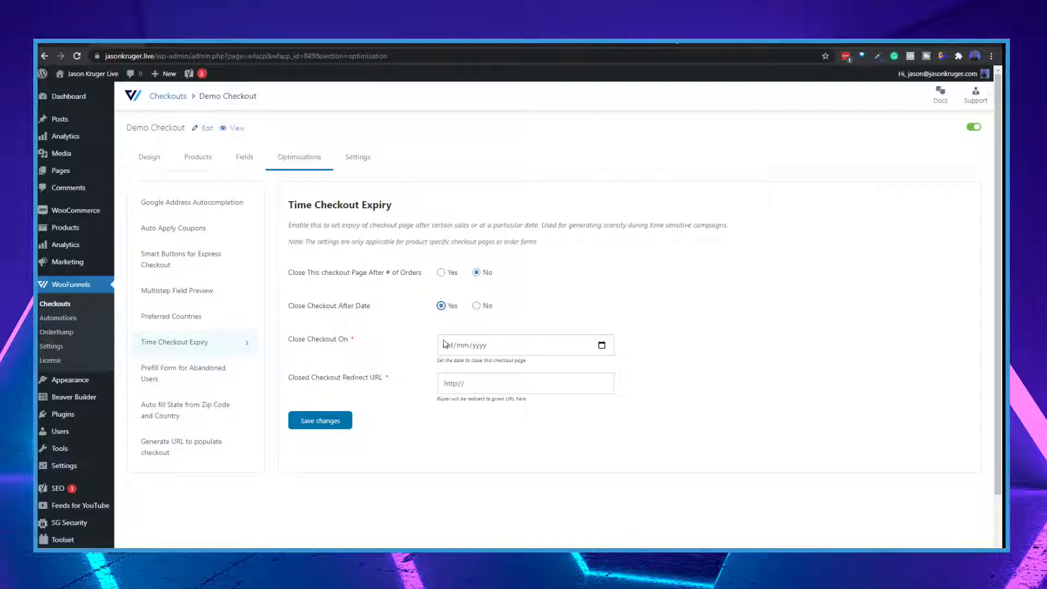
pyautogui.click(477, 306)
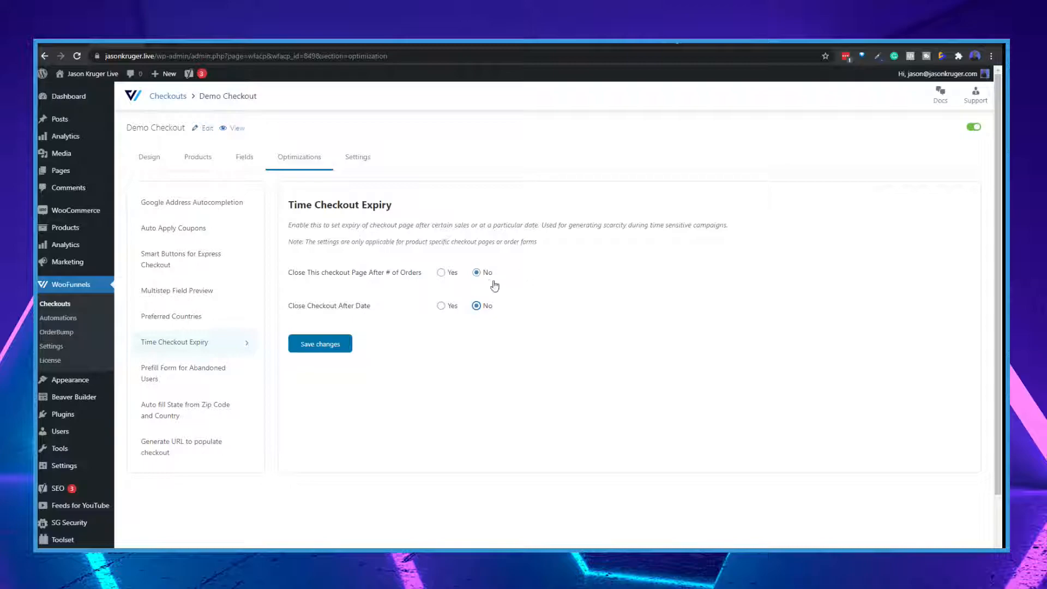
# Review the optimizations for prefilling abandoned users' forms, auto-filling the state, and generating a URL to populate the checkout
pyautogui.click(186, 370)
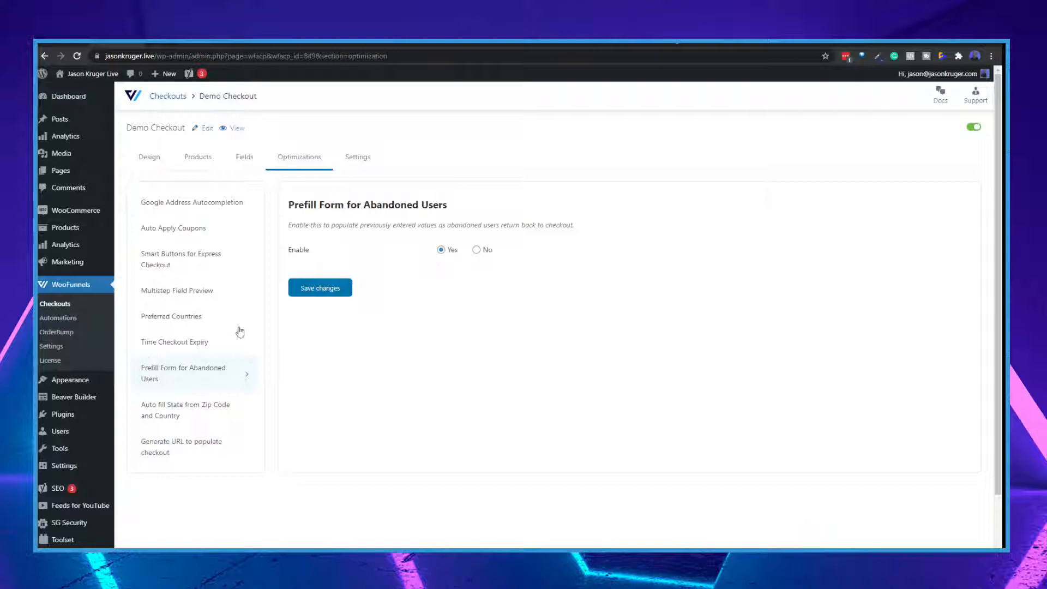
pyautogui.click(200, 418)
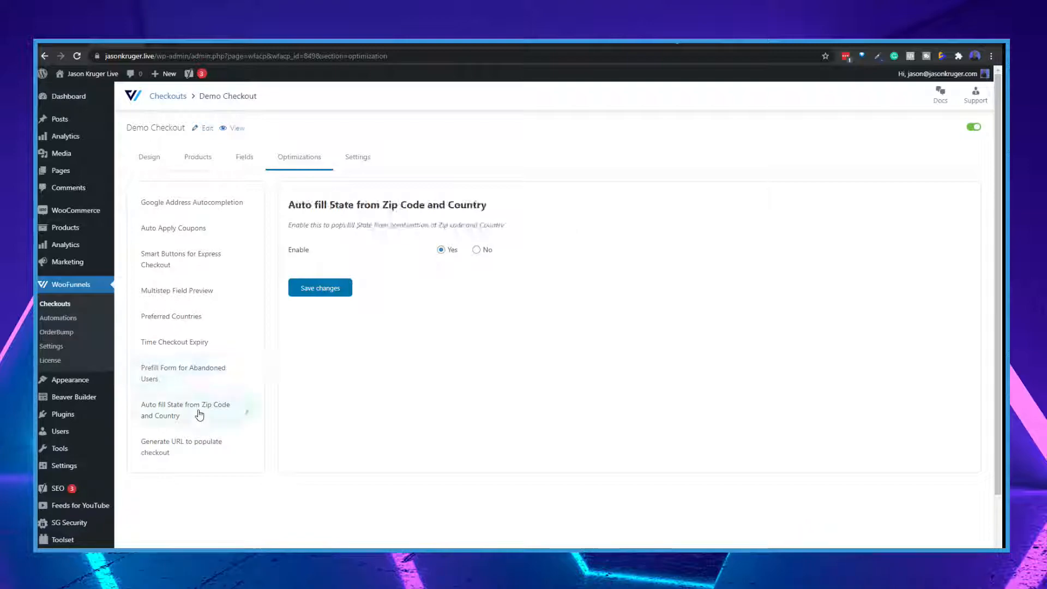
pyautogui.click(180, 451)
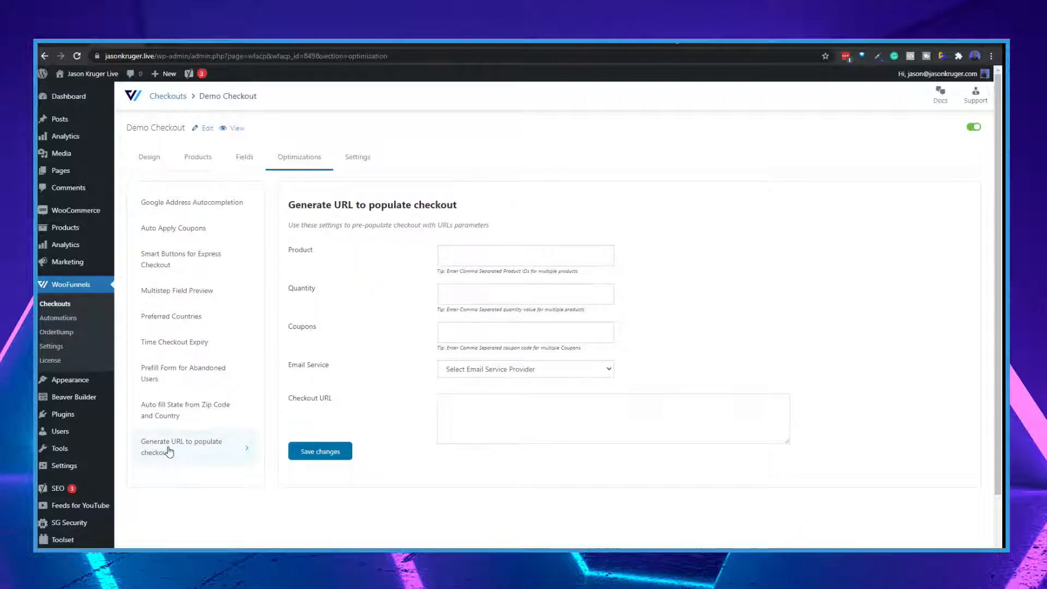
# Review the checkout's Tracking Analytics, Custom Scripts and Custom CSS settings
pyautogui.click(347, 163)
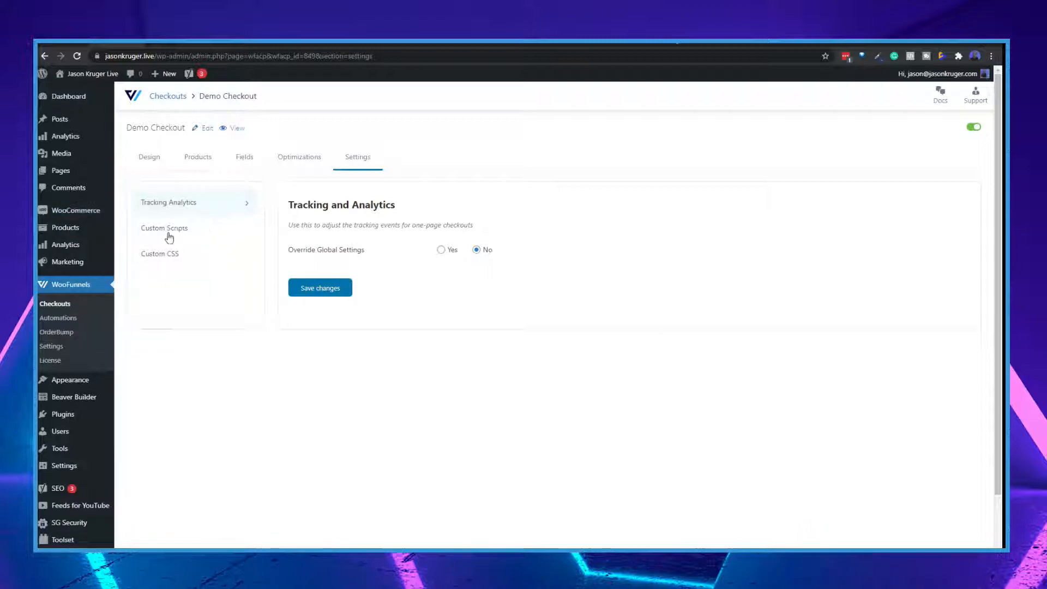
pyautogui.click(166, 236)
pyautogui.click(159, 254)
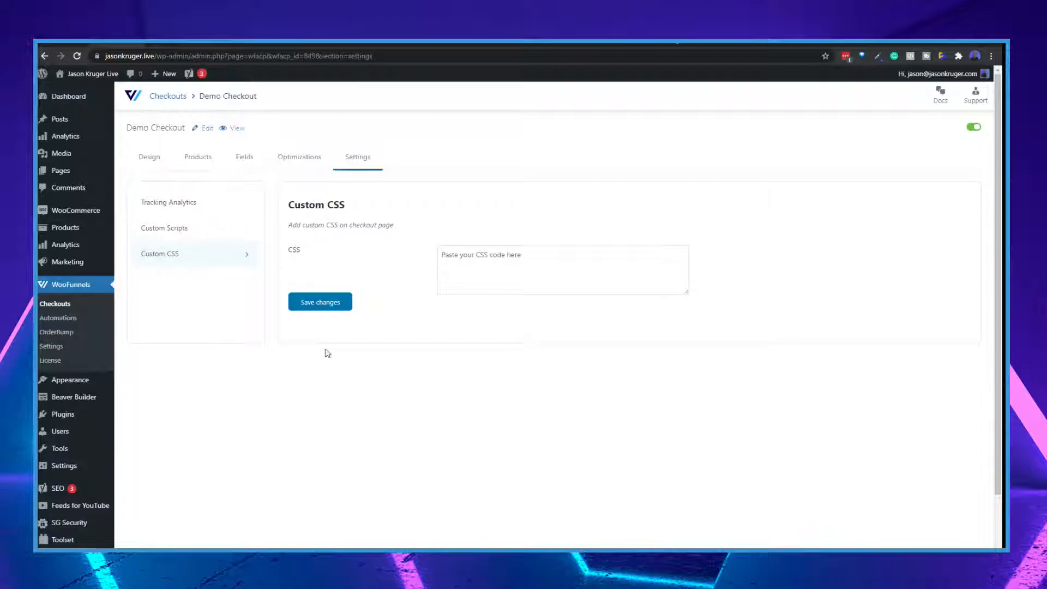
# View the live Demo Checkout page and look over its form from customer information to payment
pyautogui.click(240, 129)
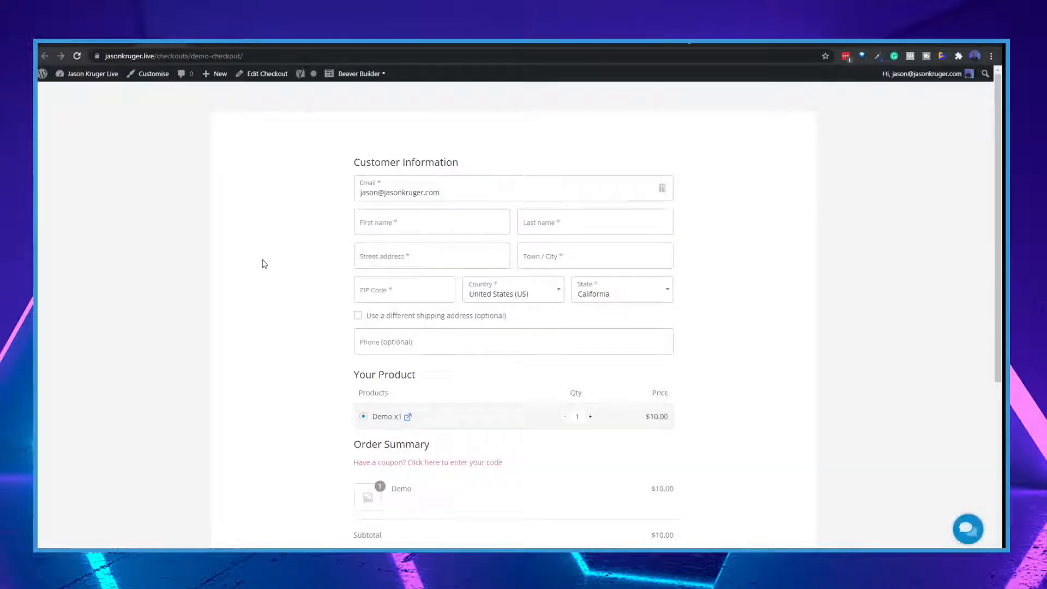
pyautogui.scroll(-5, 522, 388)
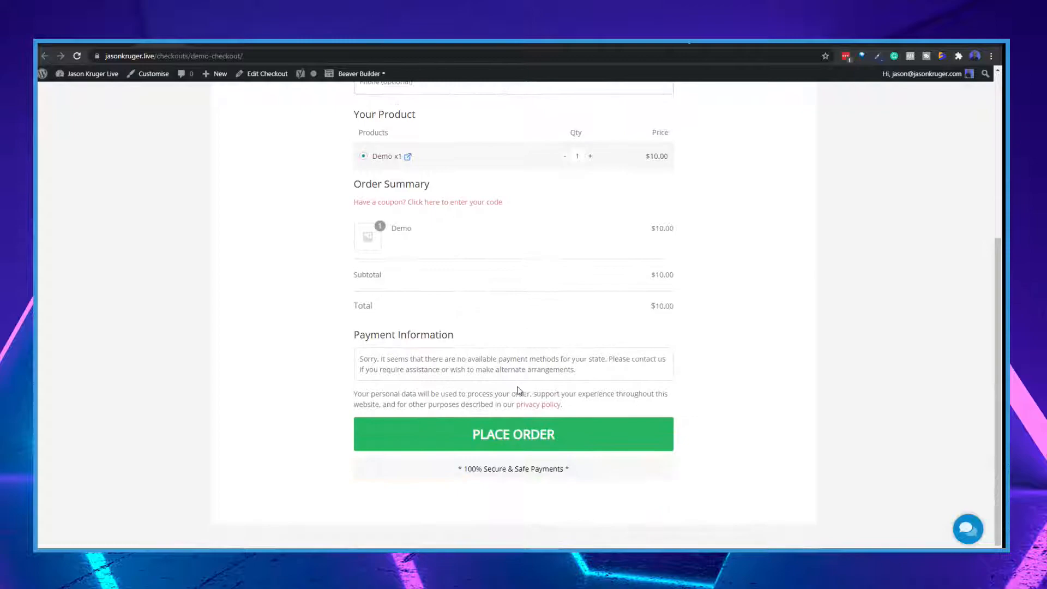
pyautogui.scroll(5, 516, 390)
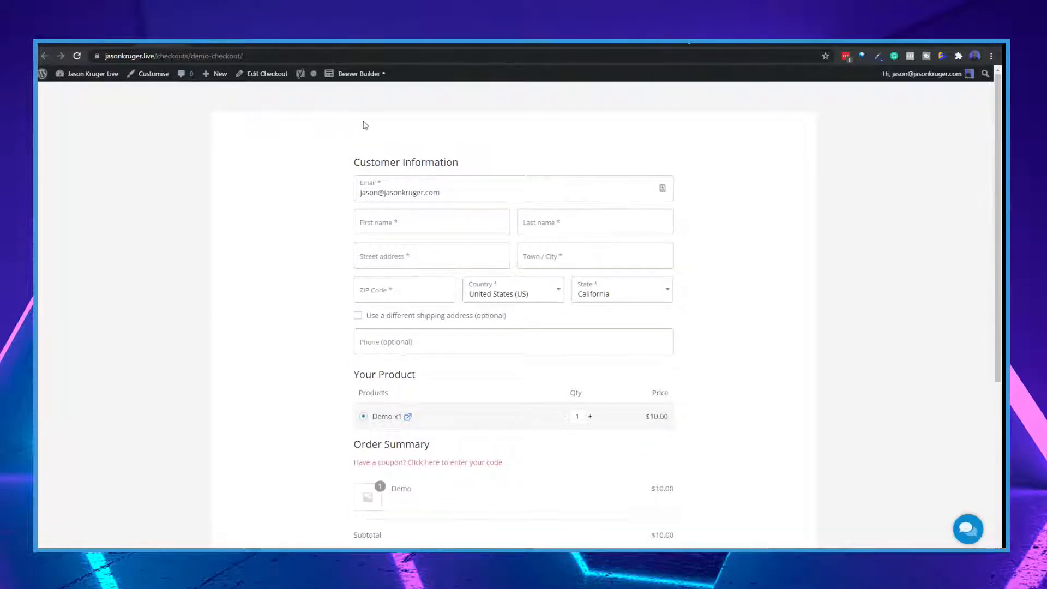
pyautogui.scroll(-1, 426, 339)
pyautogui.scroll(1, 411, 332)
# Edit the Demo Checkout page in Beaver Builder and add a 2 Columns layout above the checkout form
pyautogui.click(356, 76)
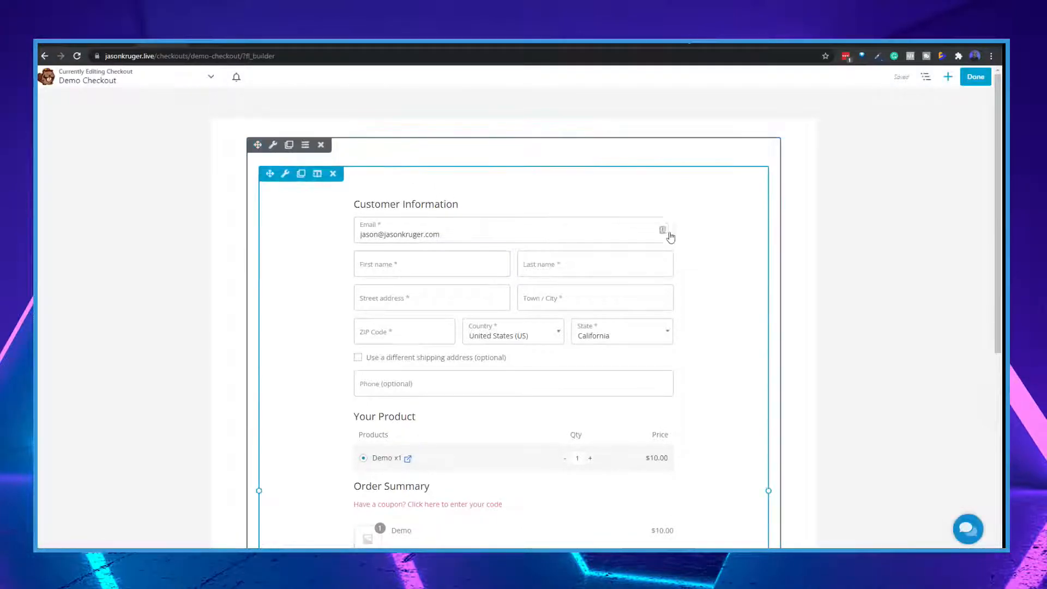
pyautogui.scroll(-6, 589, 423)
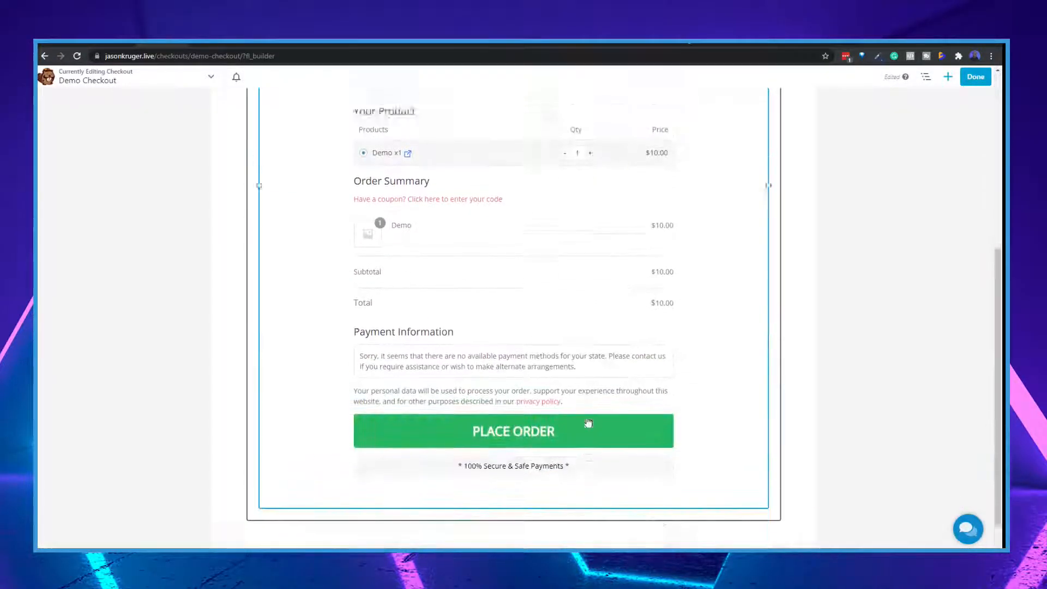
pyautogui.scroll(6, 589, 424)
pyautogui.click(948, 78)
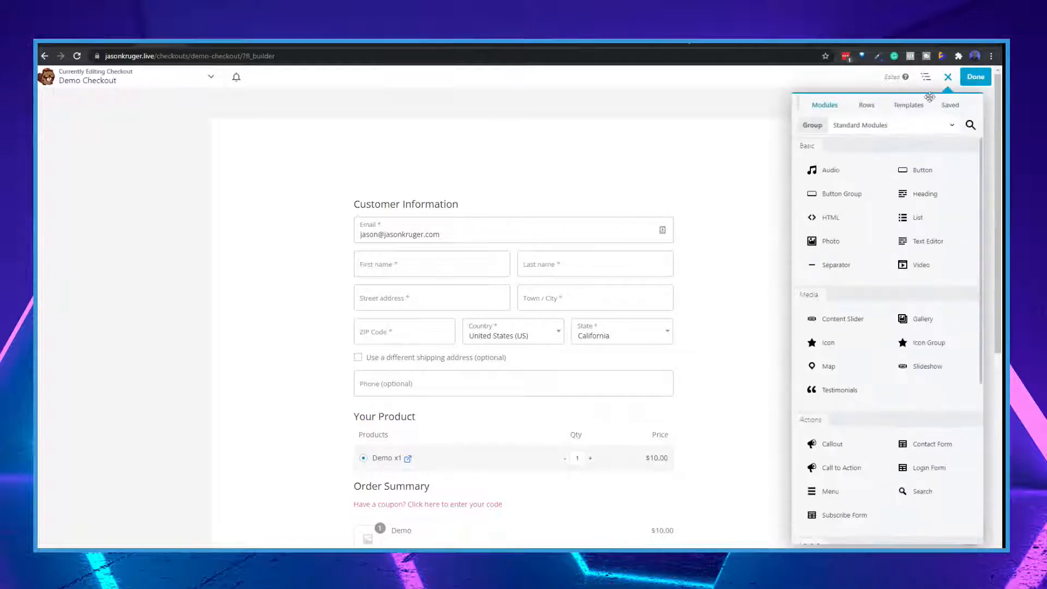
pyautogui.click(866, 105)
pyautogui.moveTo(936, 159); pyautogui.dragTo(402, 213)
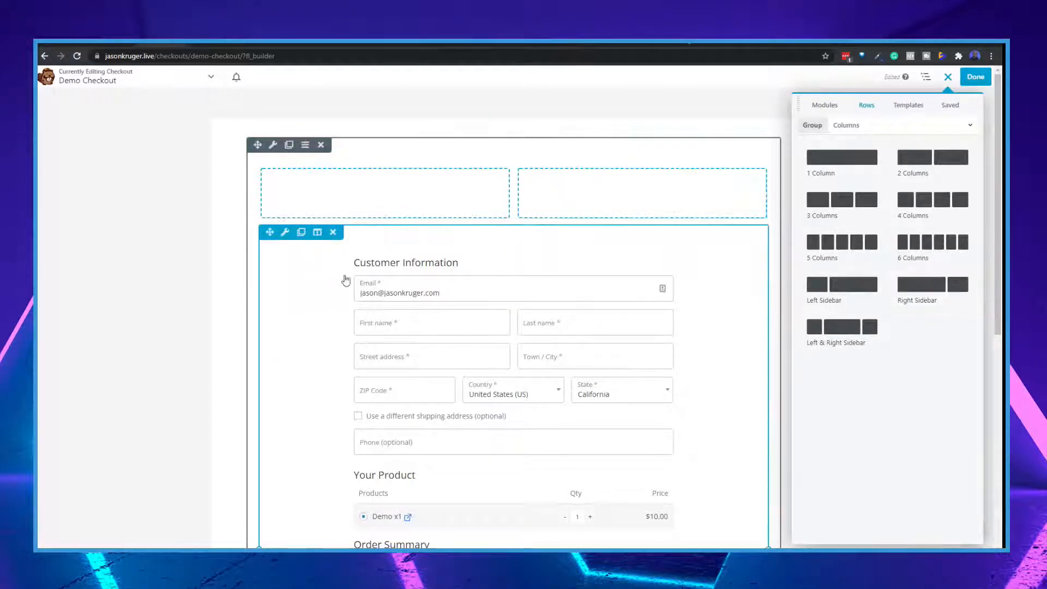
# Move the checkout form into the right column of the two-column layout, look it over and publish the page
pyautogui.moveTo(270, 232); pyautogui.dragTo(587, 244)
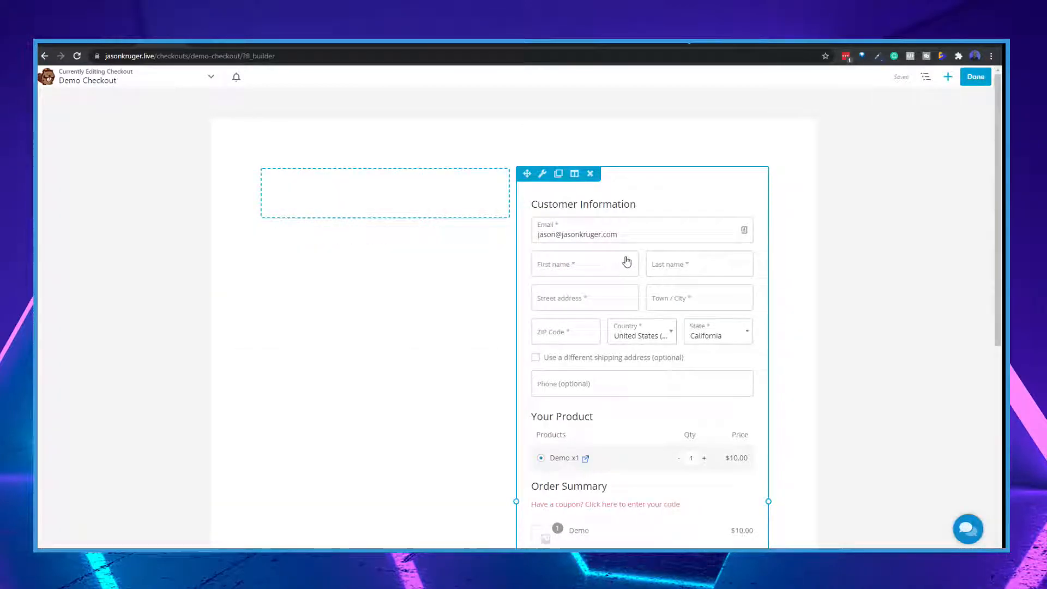
pyautogui.scroll(-6, 627, 262)
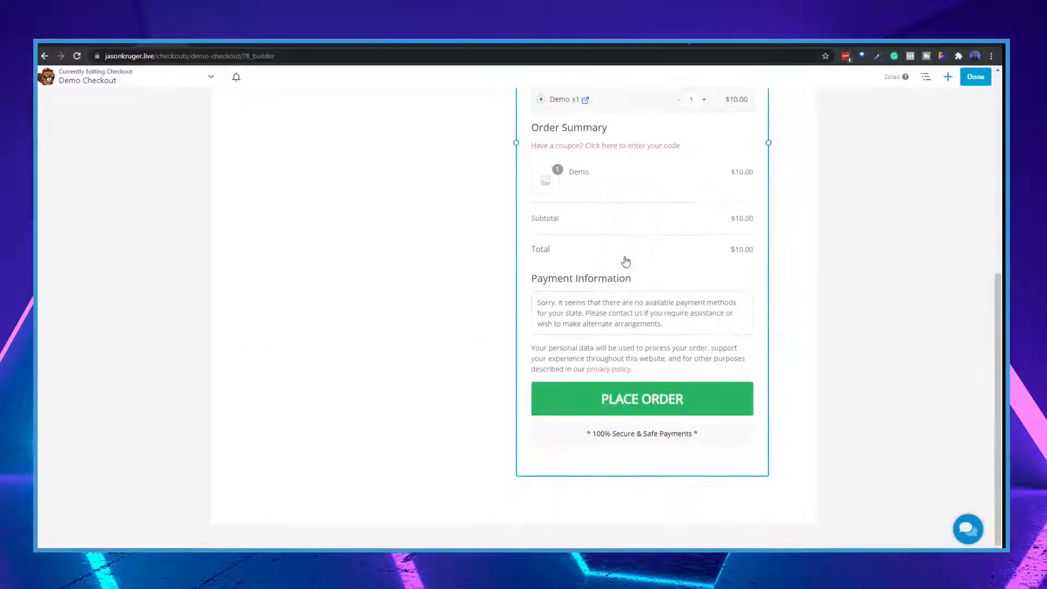
pyautogui.scroll(5, 627, 262)
pyautogui.scroll(2, 639, 262)
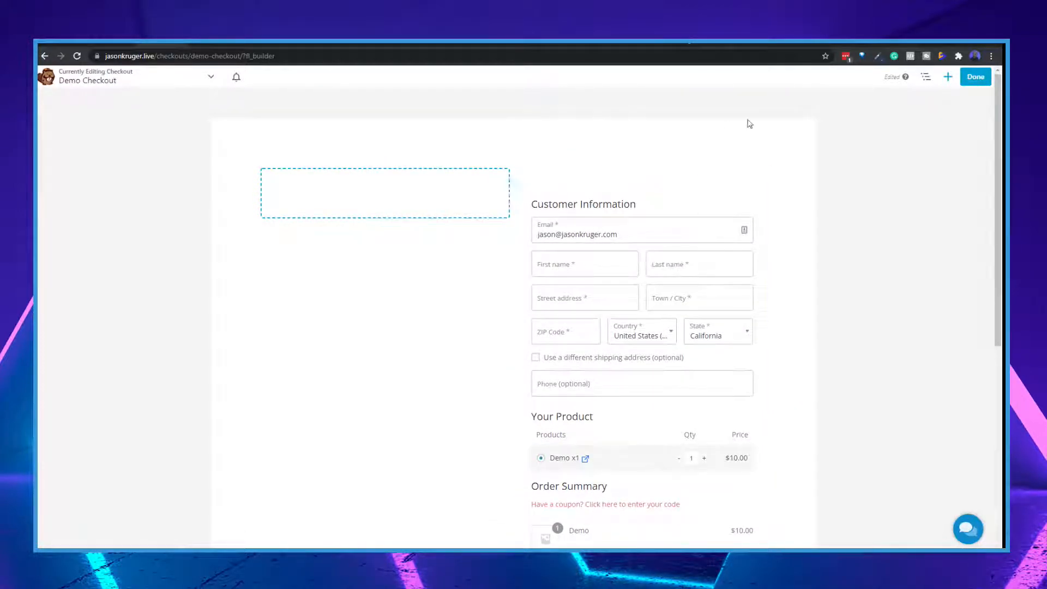
pyautogui.click(976, 76)
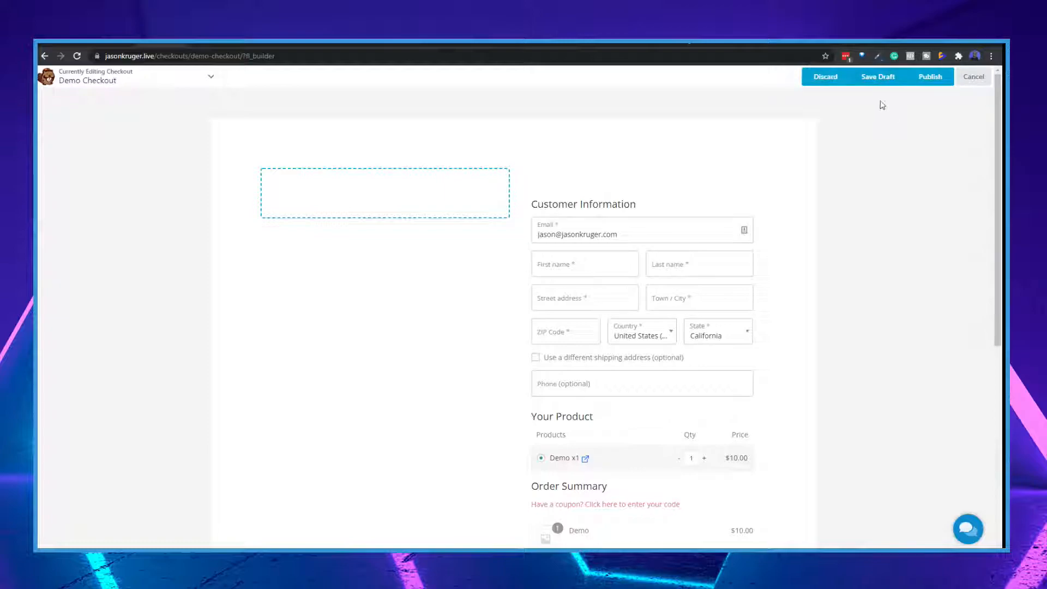
pyautogui.click(930, 79)
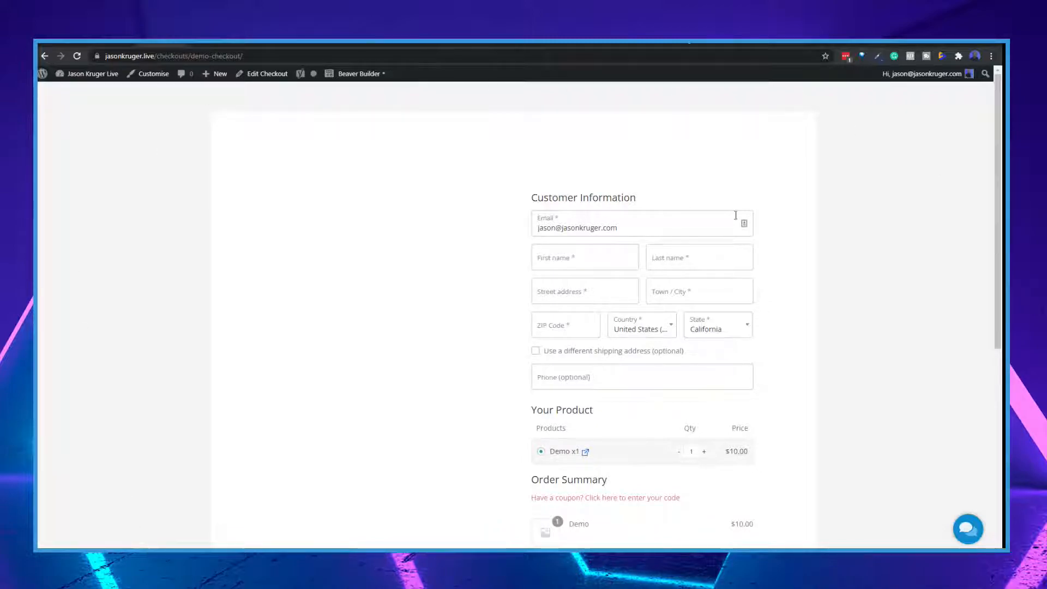
# Edit the Demo Checkout post, set its Astra content layout to Full Width / Stretched and update it
pyautogui.click(269, 76)
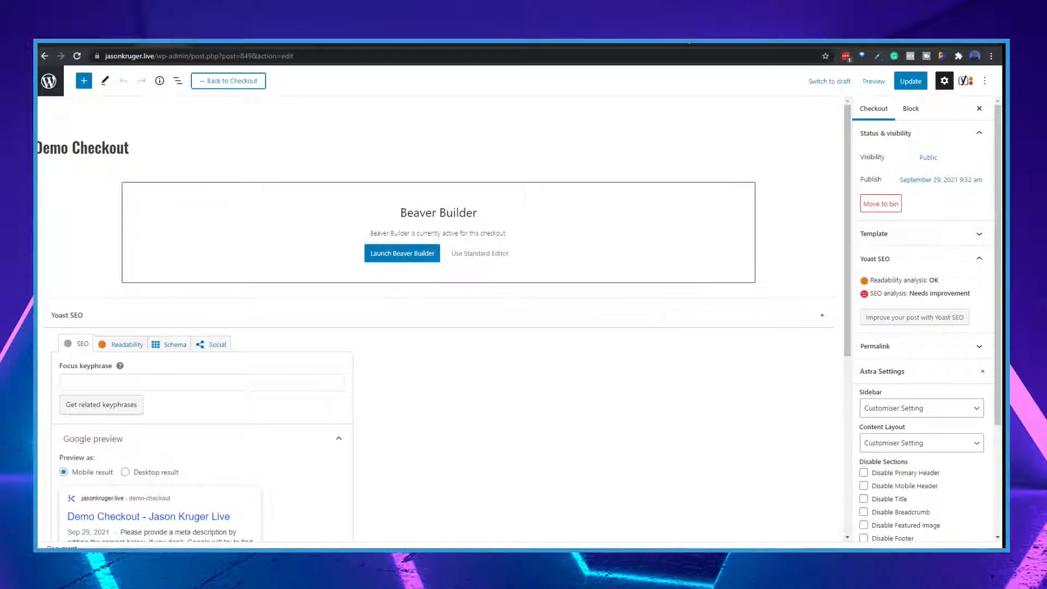
pyautogui.scroll(-3, 915, 423)
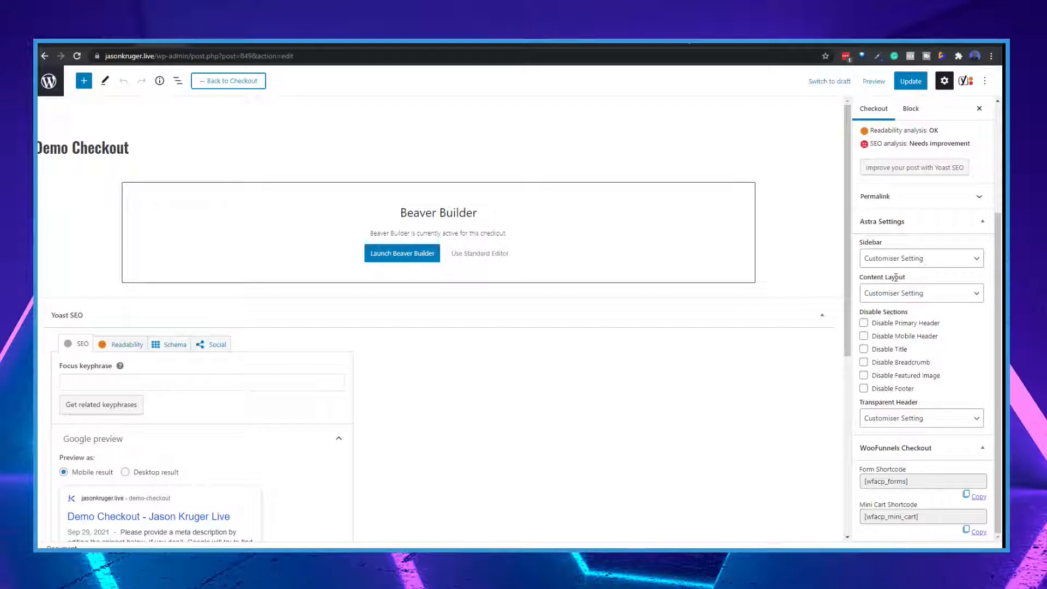
pyautogui.click(895, 294)
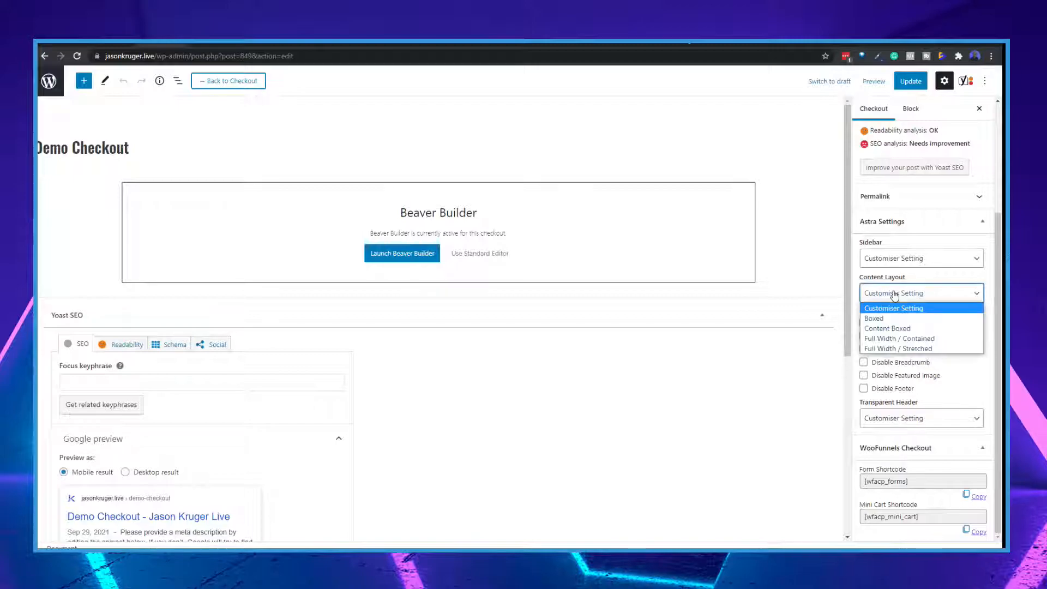
pyautogui.click(921, 350)
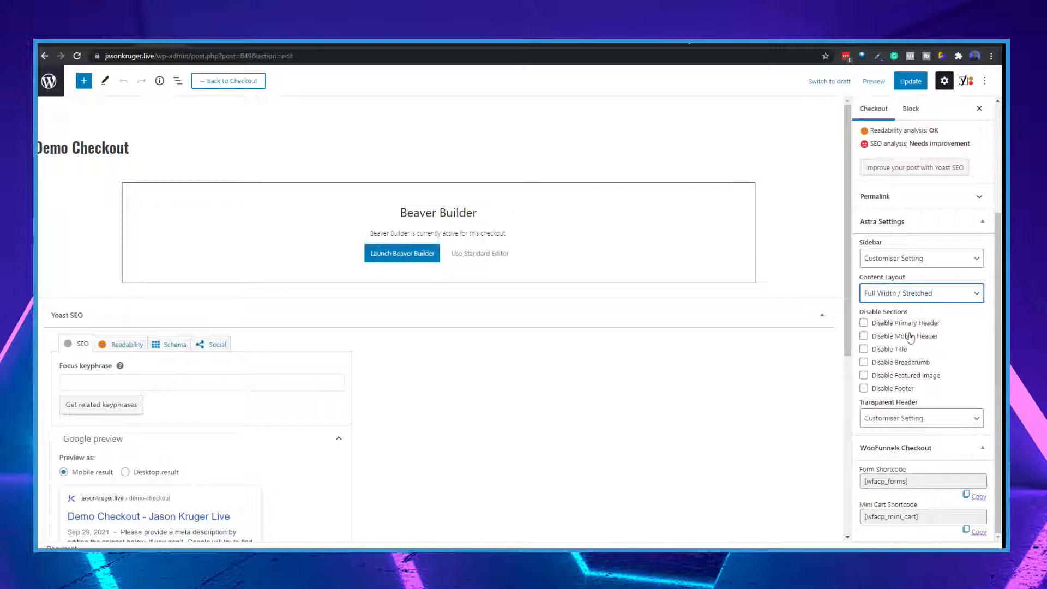
pyautogui.click(908, 83)
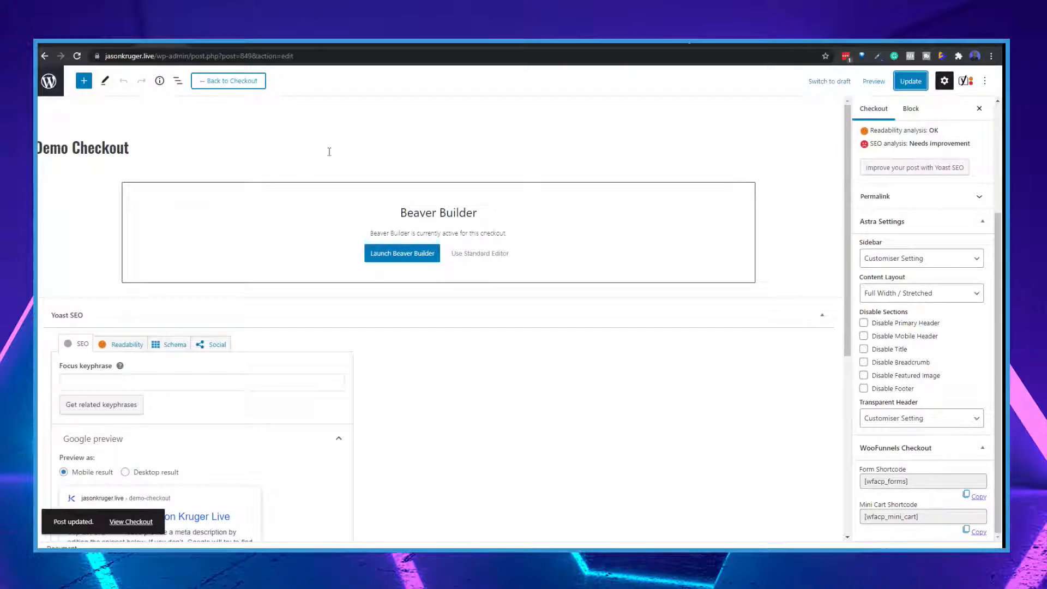
# Preview the Demo Checkout page in a new tab, continuing past the Norton warning, and look over the two-column layout
pyautogui.click(874, 81)
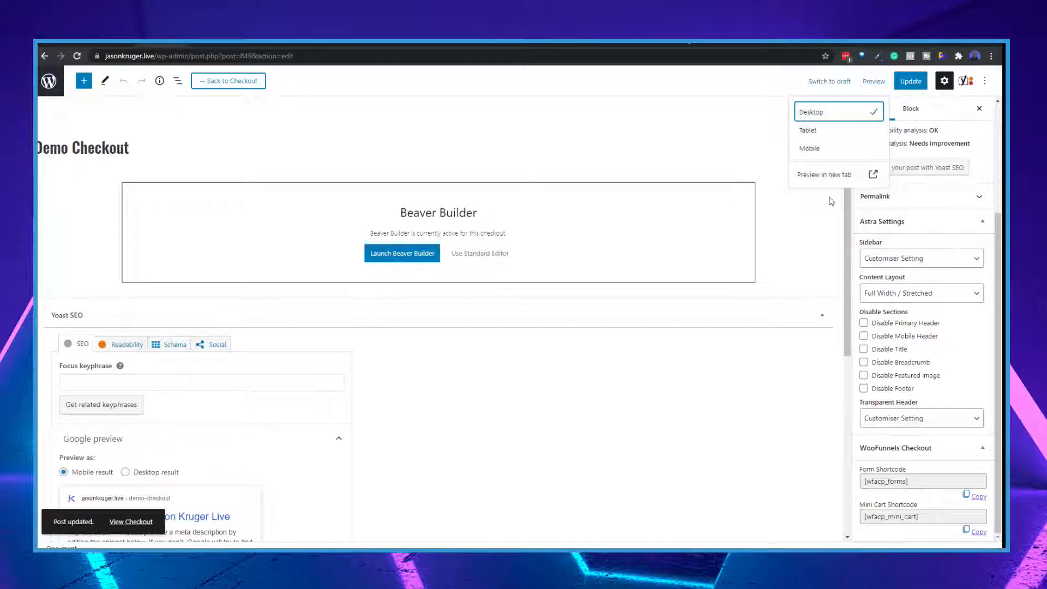
pyautogui.click(817, 173)
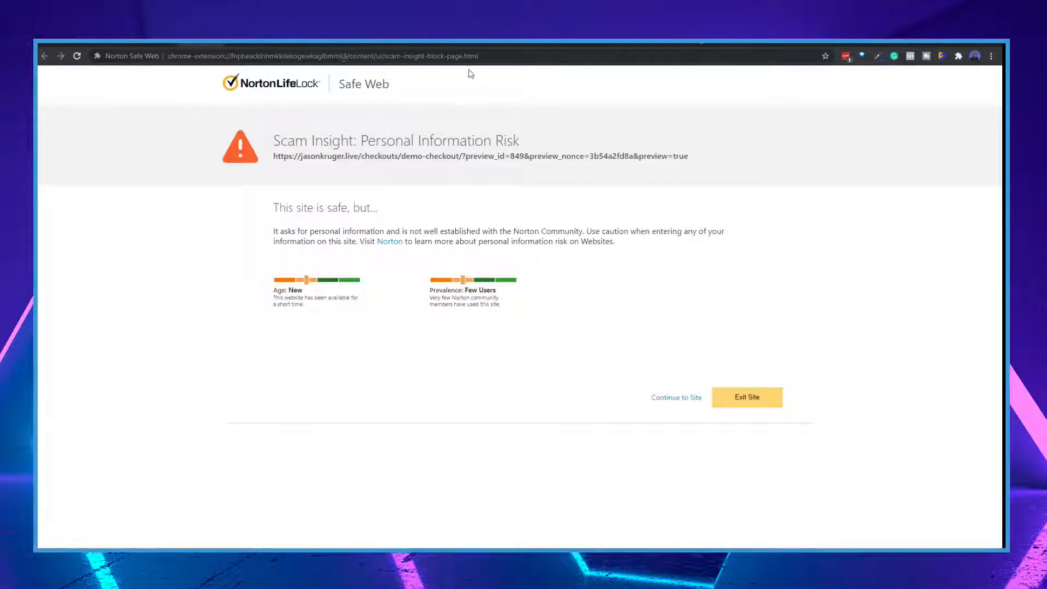
pyautogui.click(663, 397)
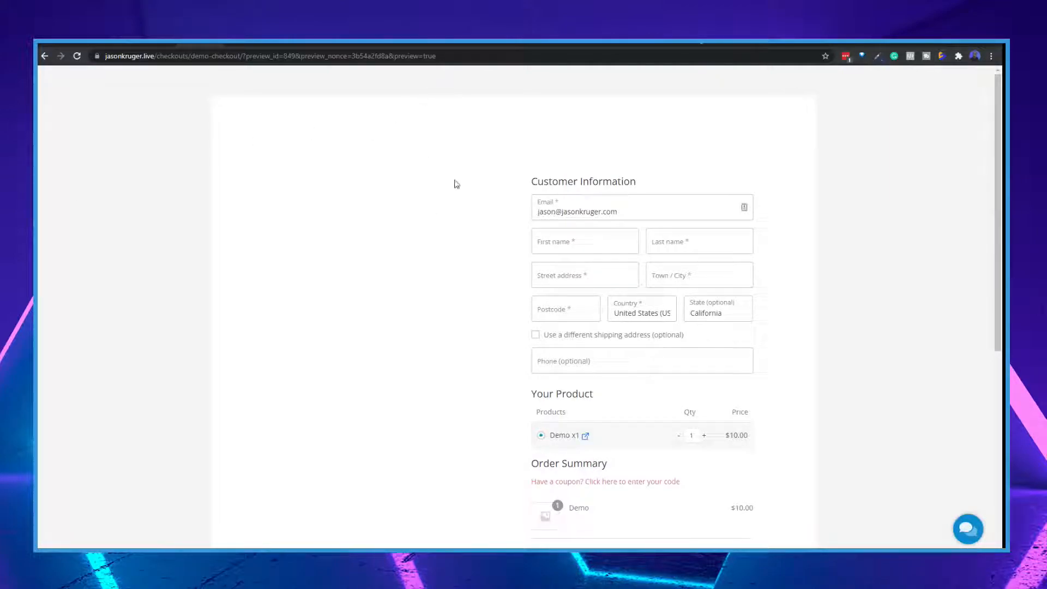
pyautogui.scroll(-3, 884, 267)
pyautogui.scroll(3, 884, 267)
# Reopen the Demo Checkout post for editing, continuing past the Norton warning, and set its Astra sidebar to No Sidebar
pyautogui.click(147, 44)
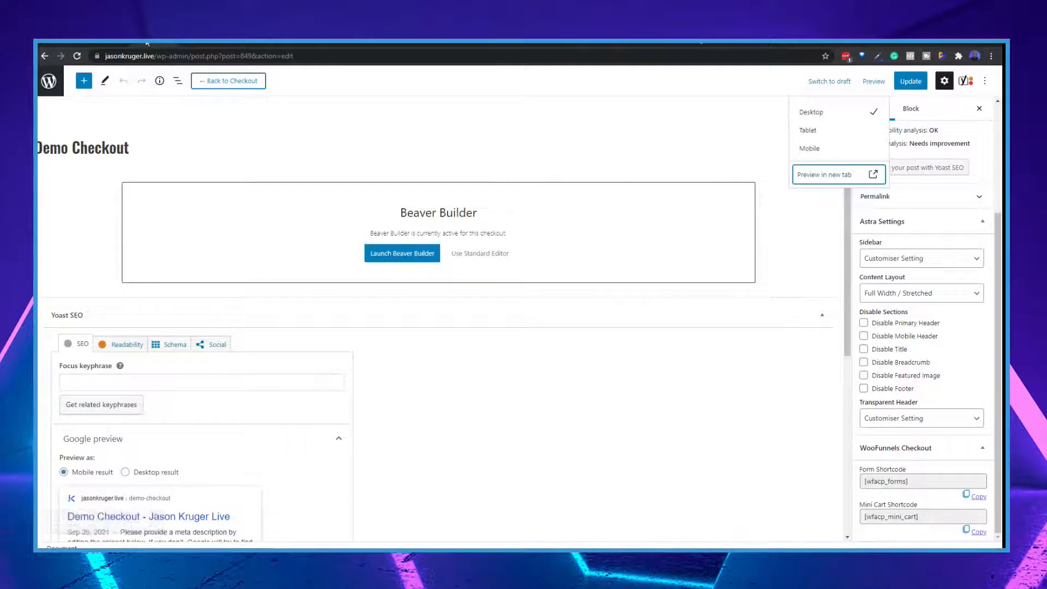
pyautogui.click(108, 44)
pyautogui.click(159, 163)
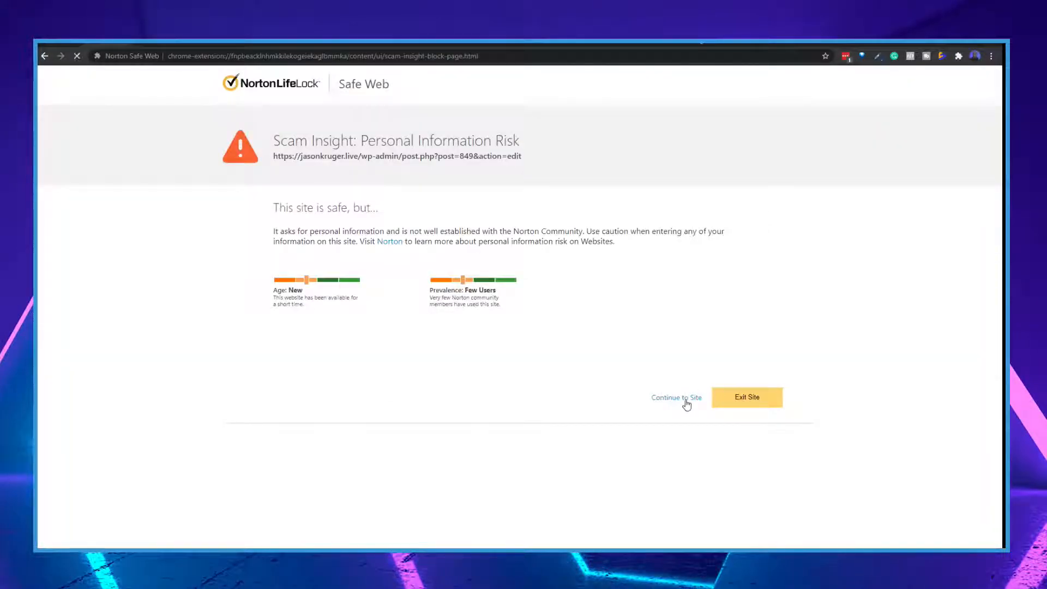
pyautogui.click(686, 403)
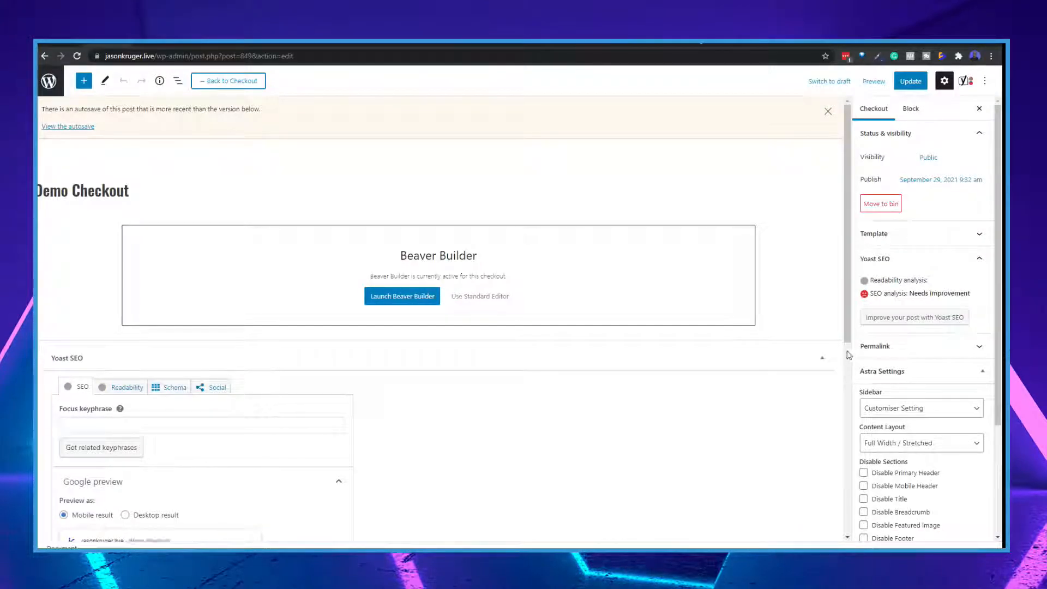
pyautogui.scroll(-2, 873, 344)
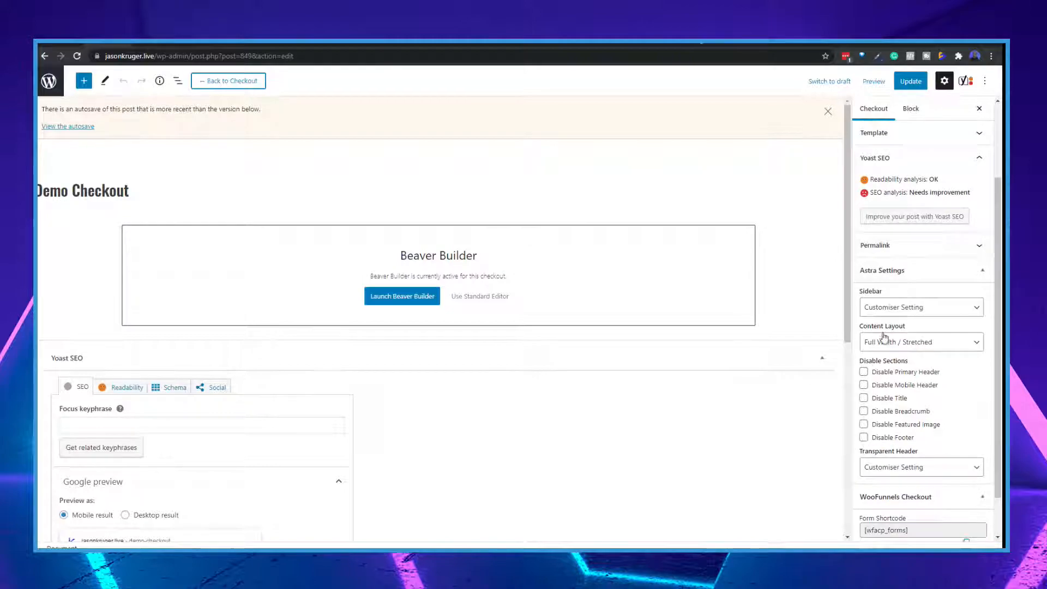
pyautogui.click(900, 311)
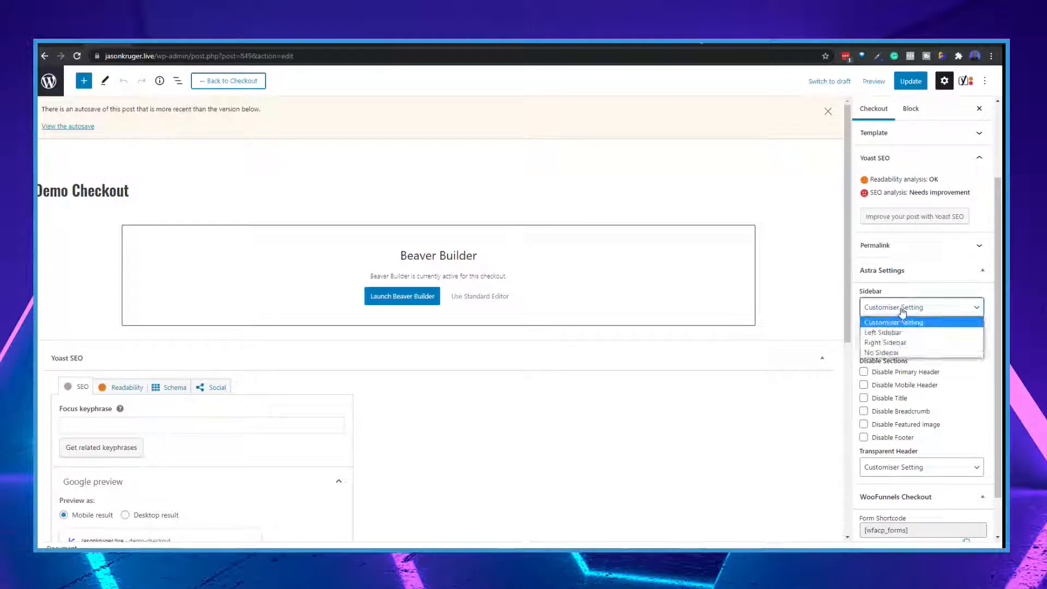
pyautogui.click(882, 354)
pyautogui.scroll(-1, 895, 420)
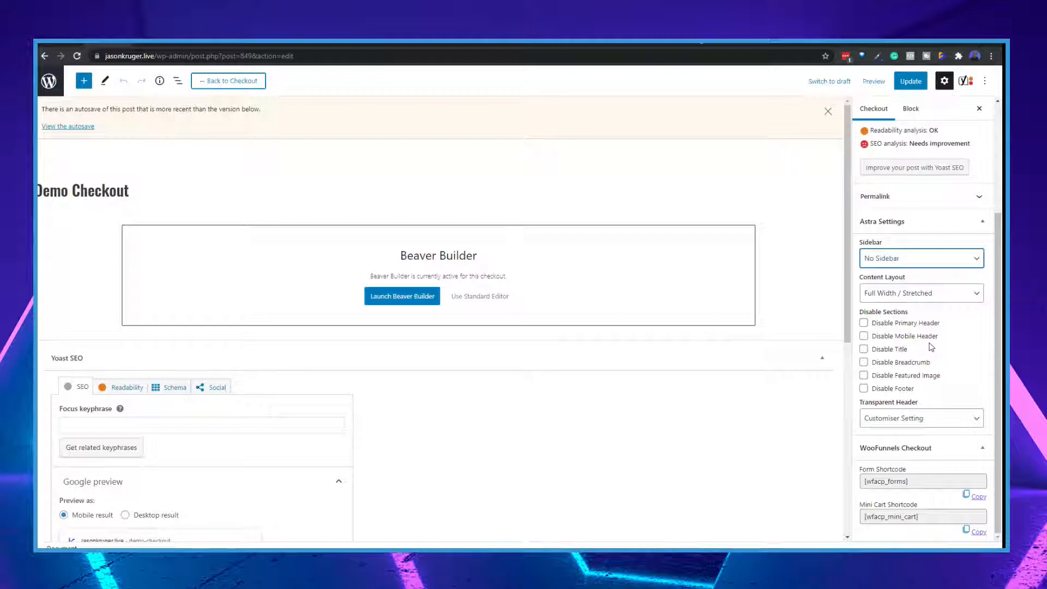
pyautogui.scroll(3, 939, 341)
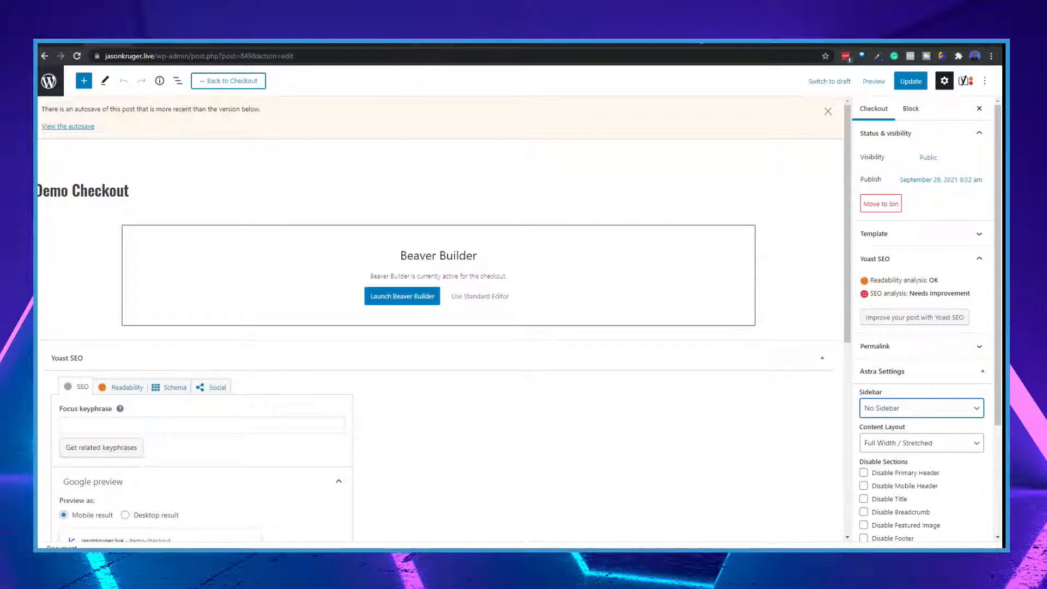
# Return to the checkout preview and load the page's live address without the preview parameters
pyautogui.click(164, 44)
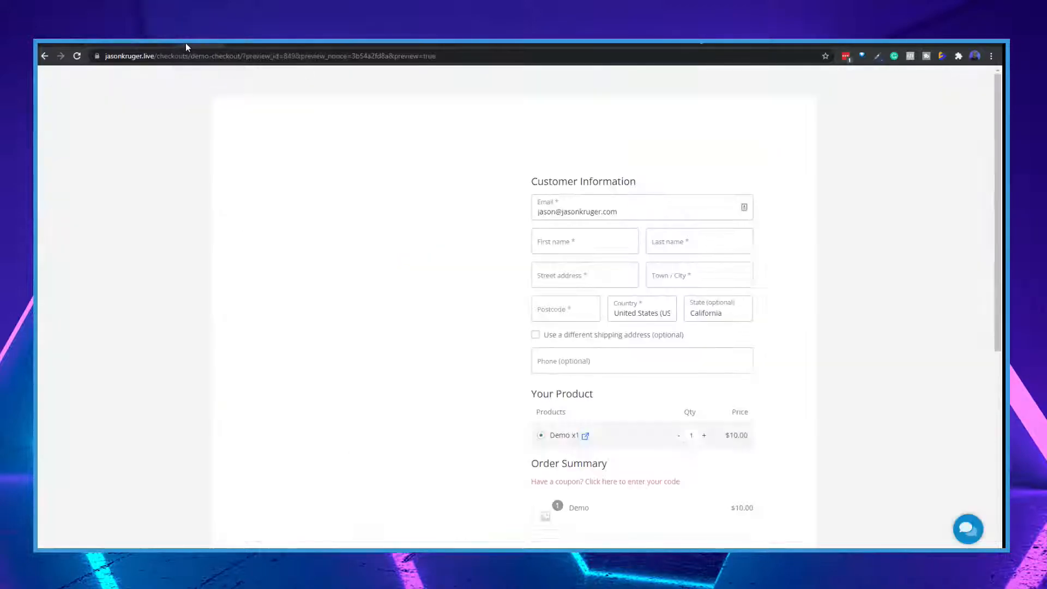
pyautogui.click(283, 57)
pyautogui.click(283, 57)
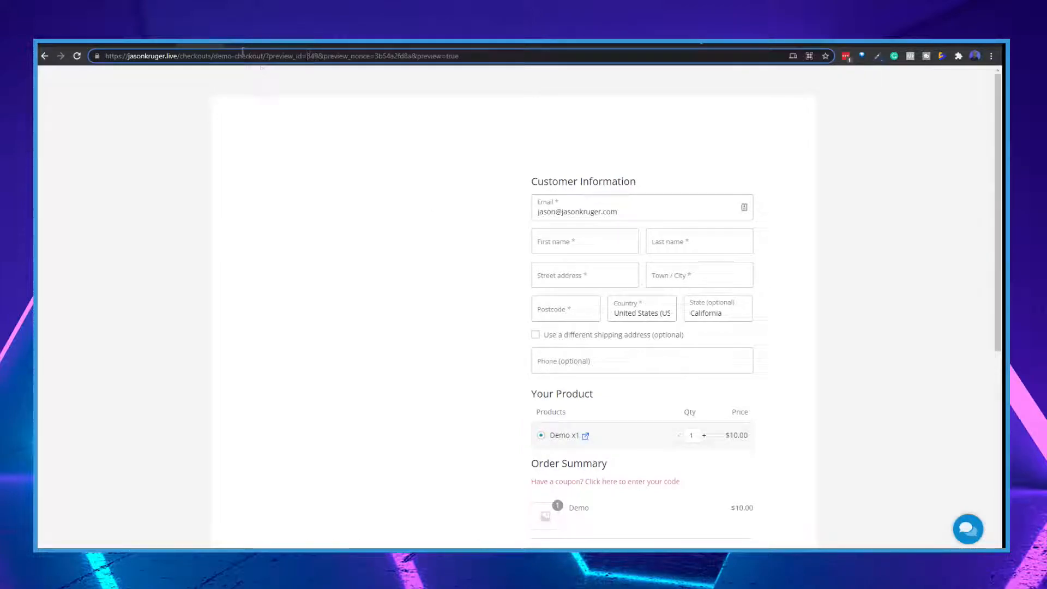
pyautogui.moveTo(265, 56); pyautogui.dragTo(683, 100)
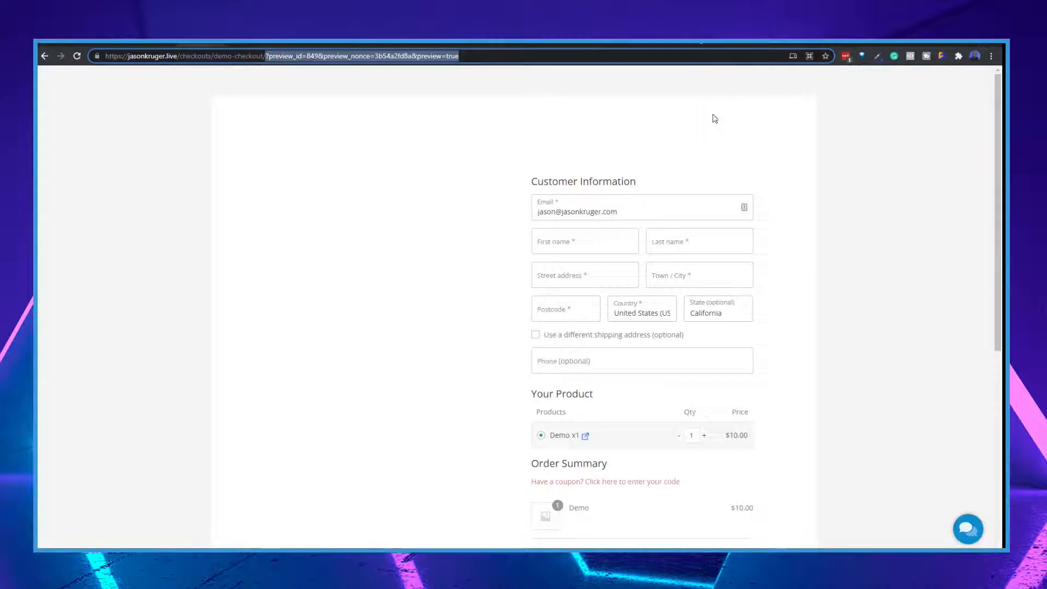
pyautogui.press('BackSpace')
pyautogui.press('Return')
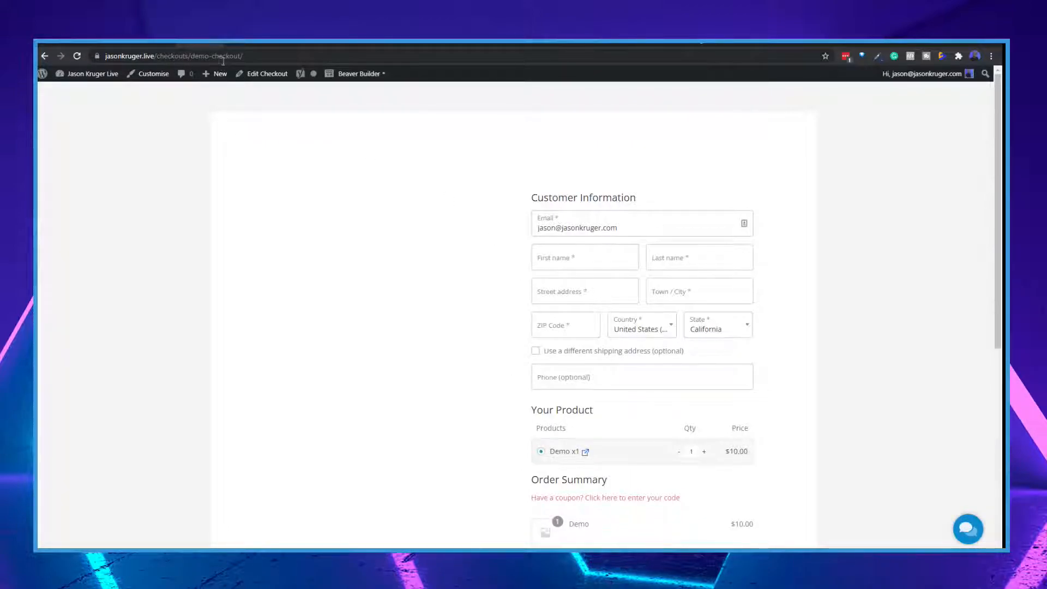
# Examine the live Demo Checkout page's address and its form from customer information down to payment
pyautogui.click(261, 55)
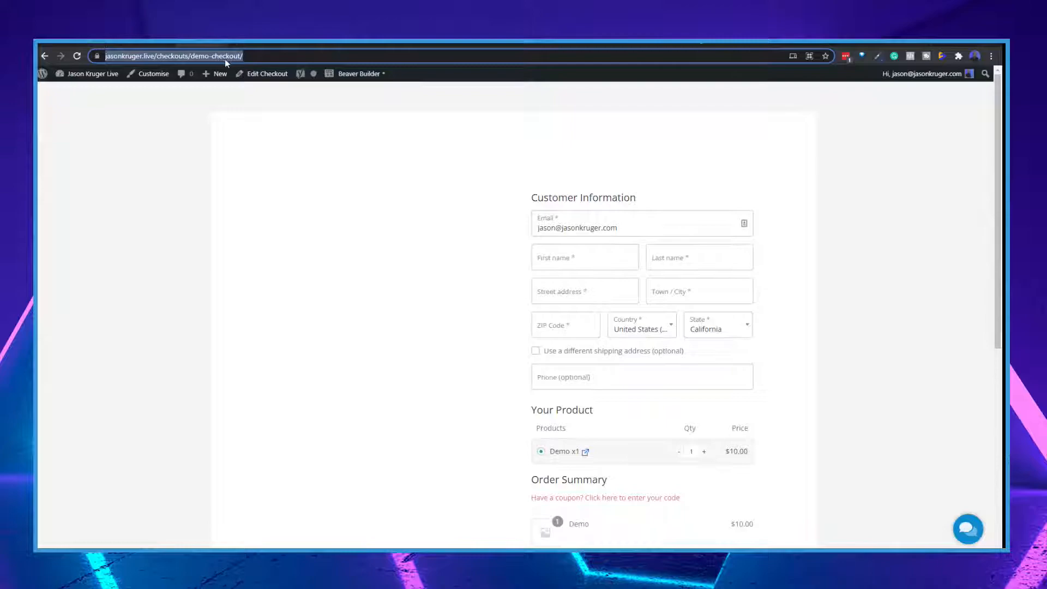
pyautogui.scroll(-6, 725, 240)
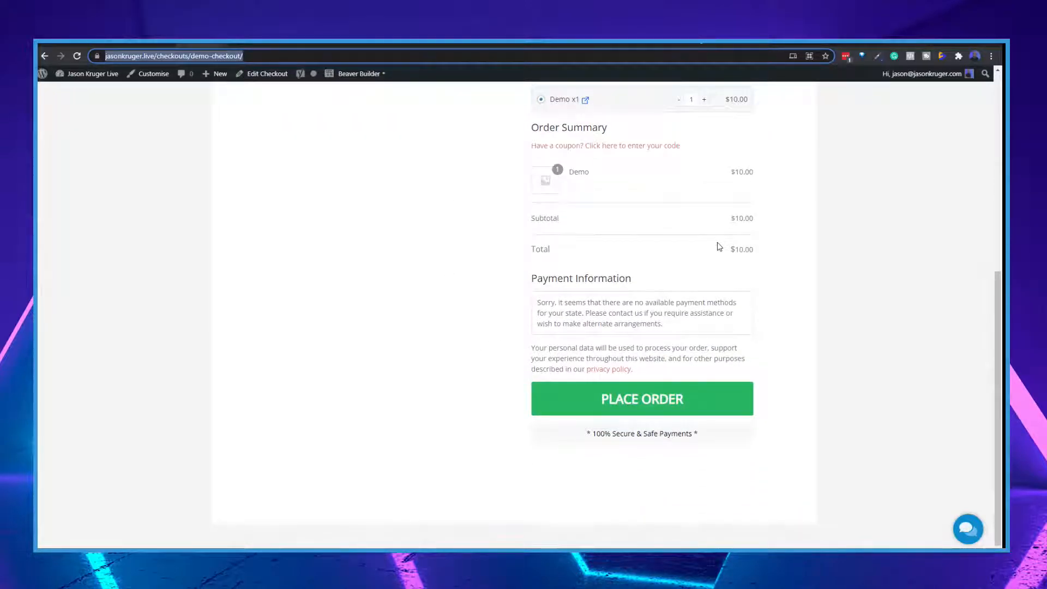
pyautogui.scroll(3, 720, 247)
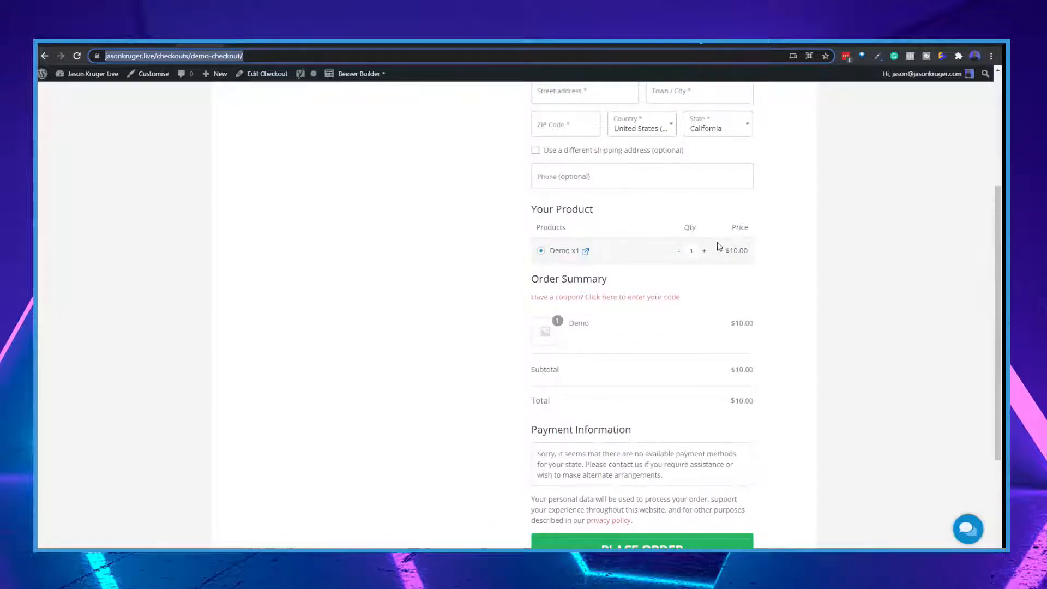
pyautogui.scroll(4, 720, 247)
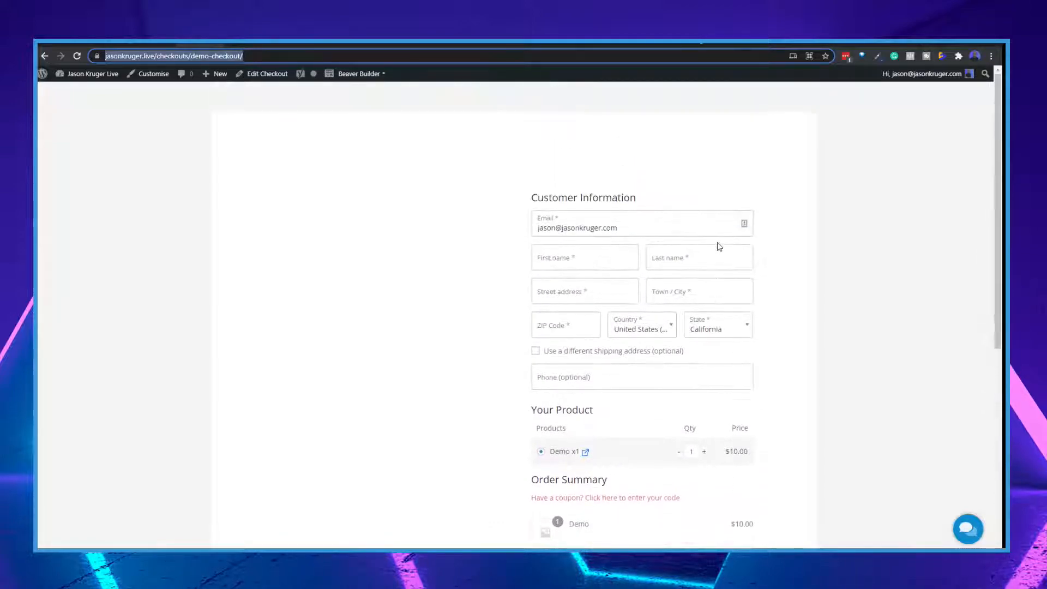